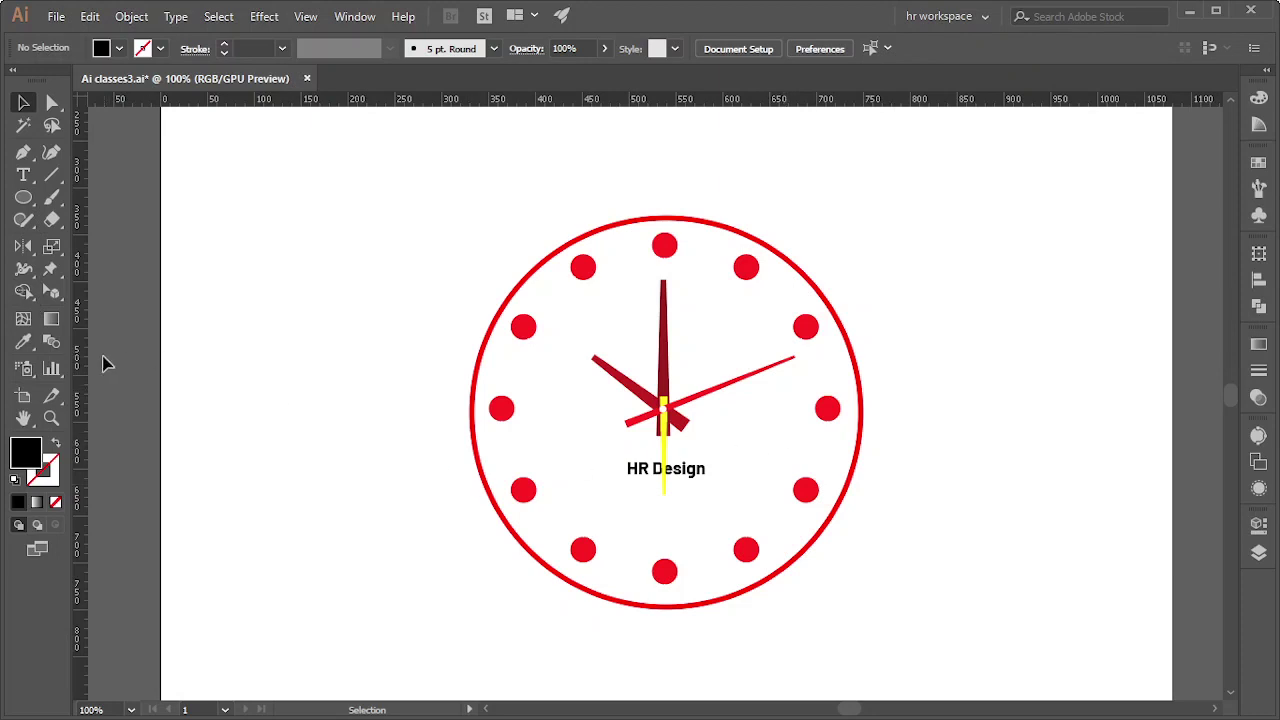
# Switch to the Shape Builder tool, then open the rotate/reflect tool group.
pyautogui.click(15, 296)
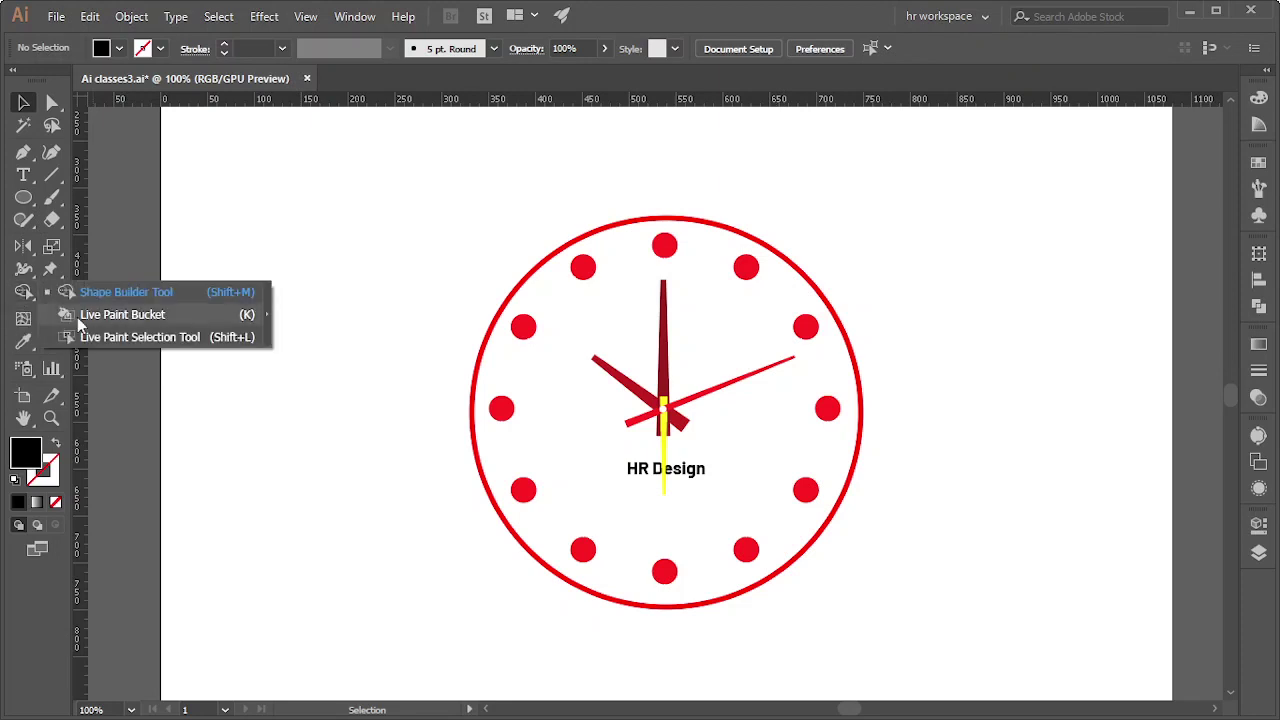
pyautogui.click(27, 305)
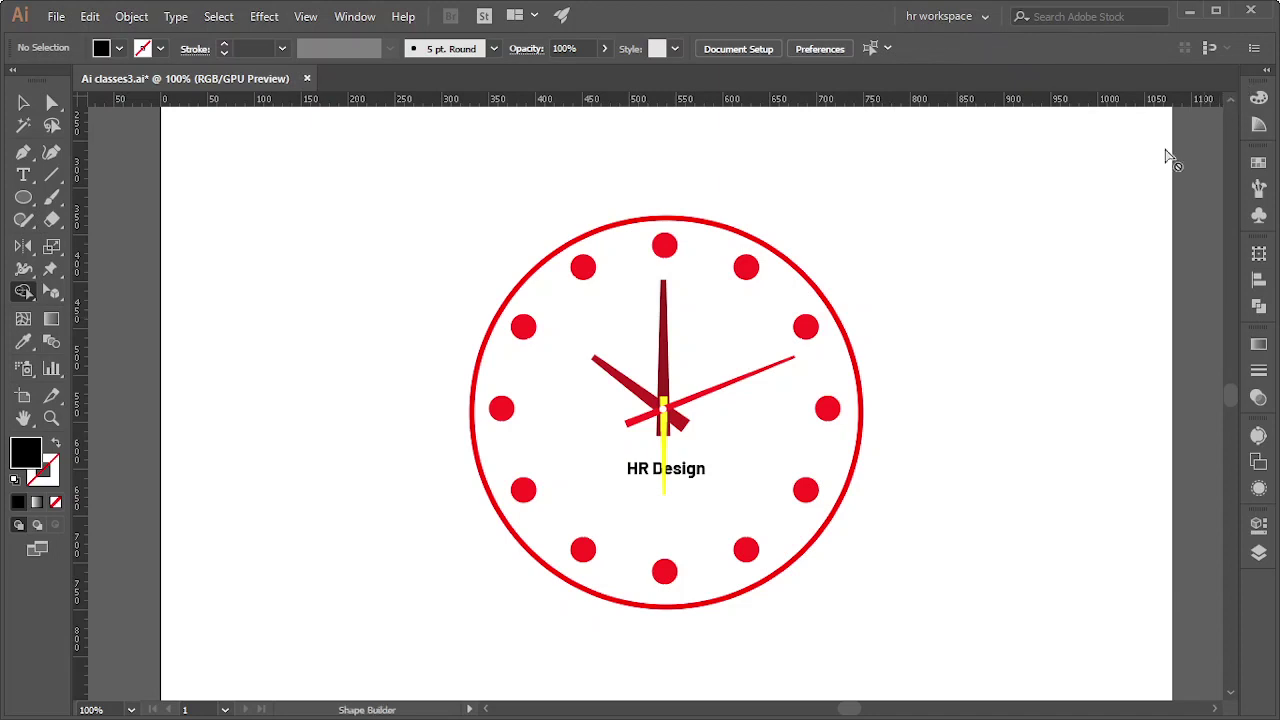
pyautogui.click(17, 250)
# Tear the Rotate/Reflect tools off into a floating panel and return to the Selection tool.
pyautogui.click(104, 247)
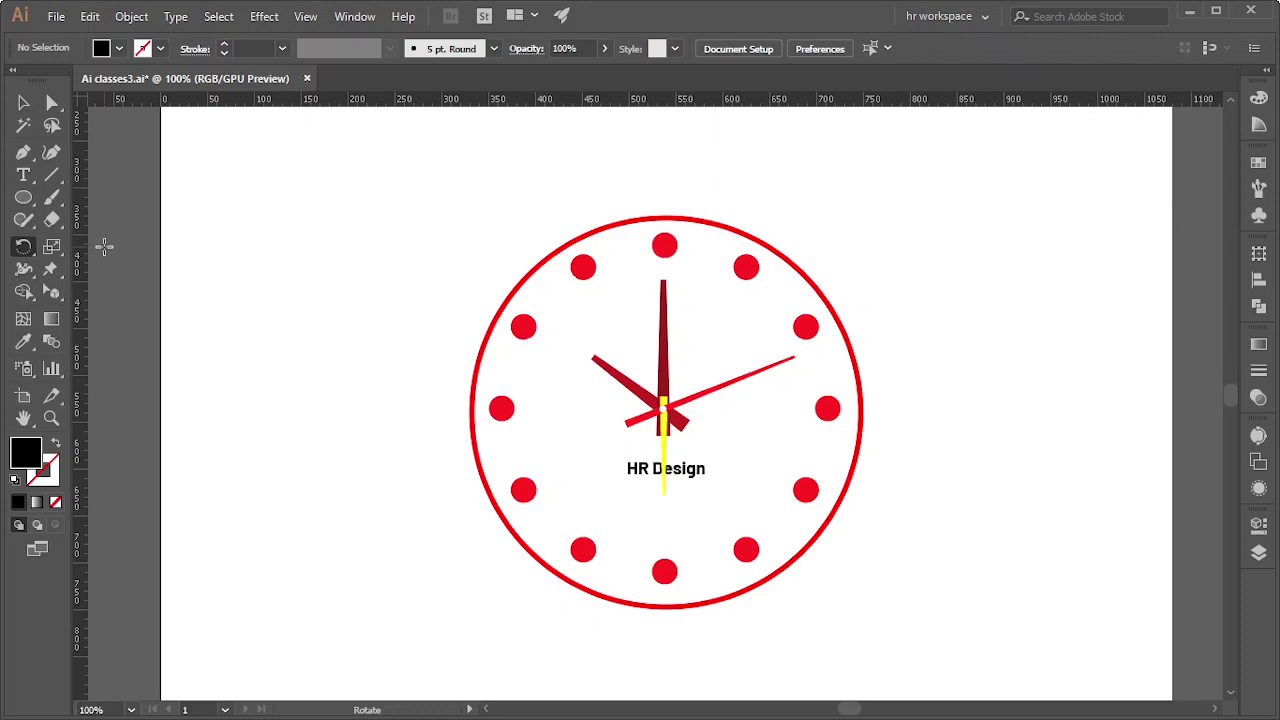
pyautogui.click(24, 250)
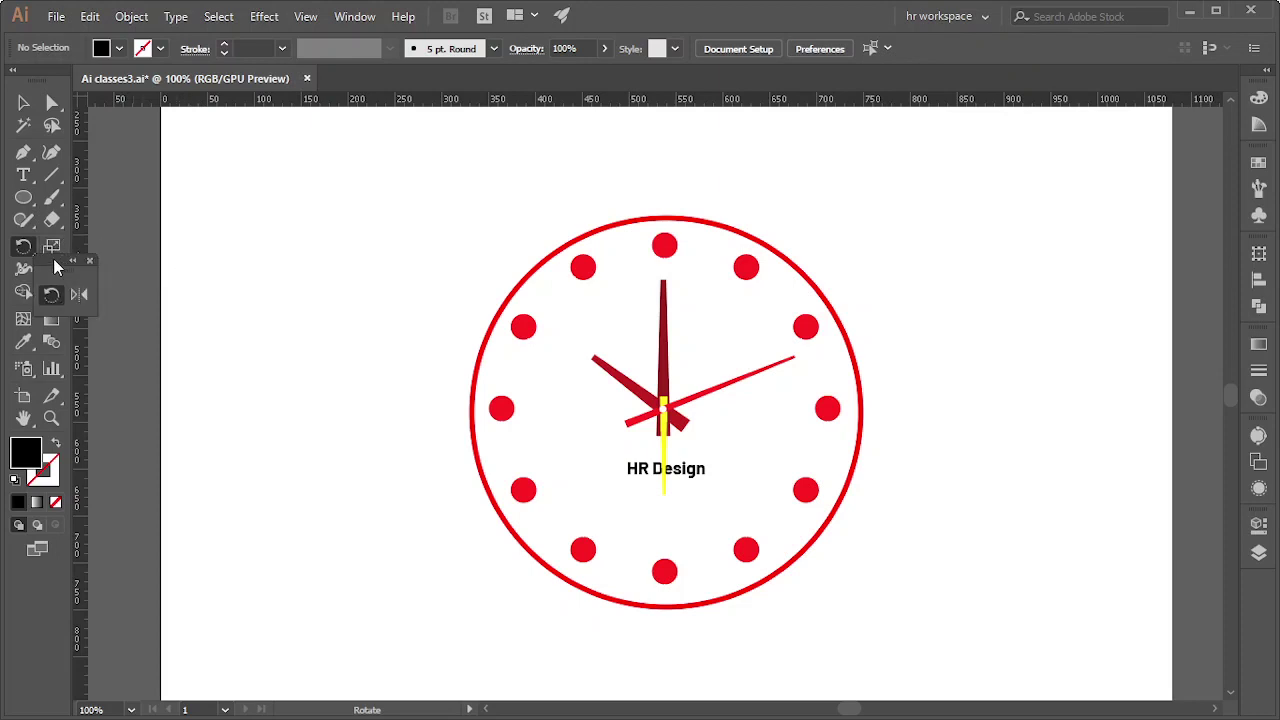
pyautogui.moveTo(55, 260); pyautogui.dragTo(256, 186)
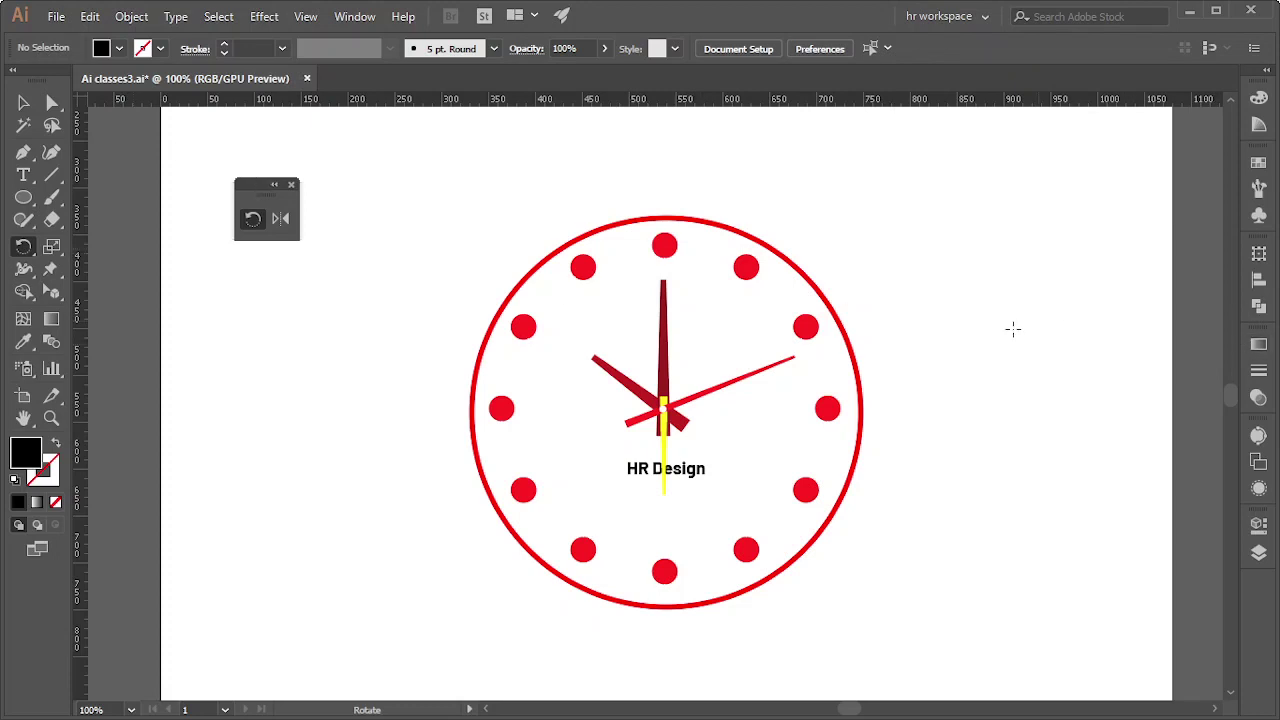
pyautogui.click(23, 102)
pyautogui.rightClick(1020, 268)
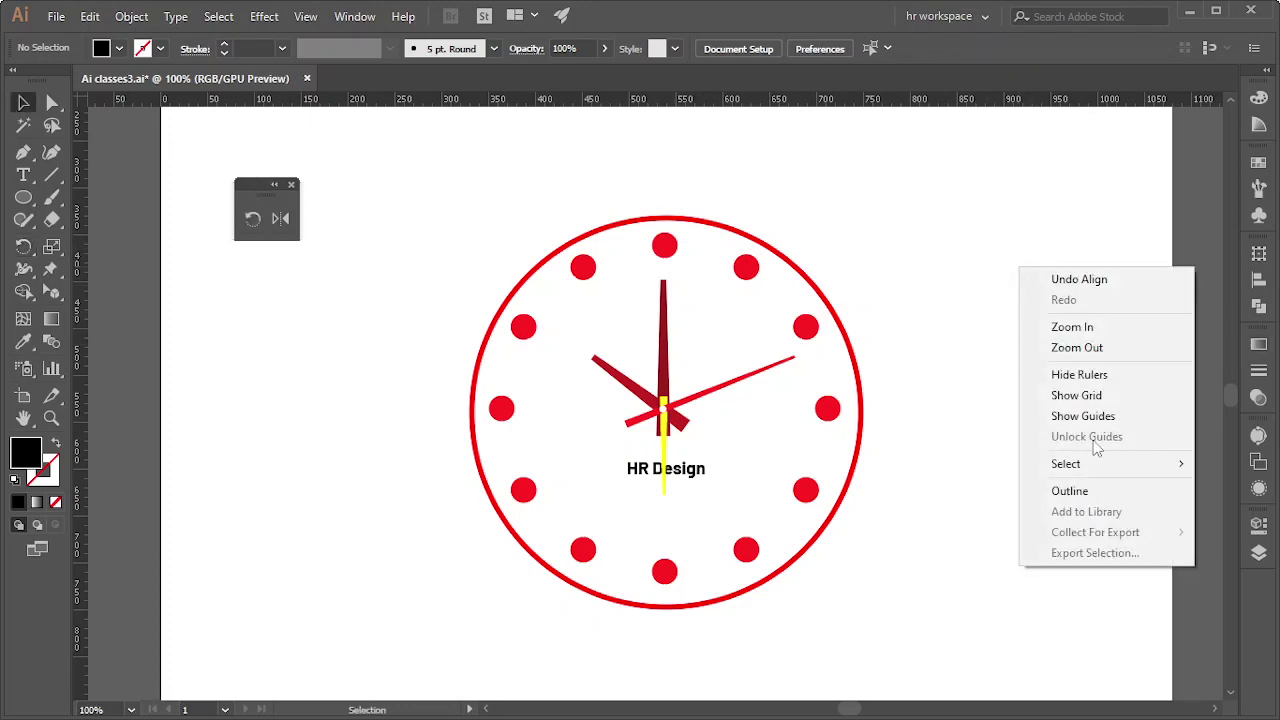
pyautogui.click(801, 338)
pyautogui.rightClick(803, 334)
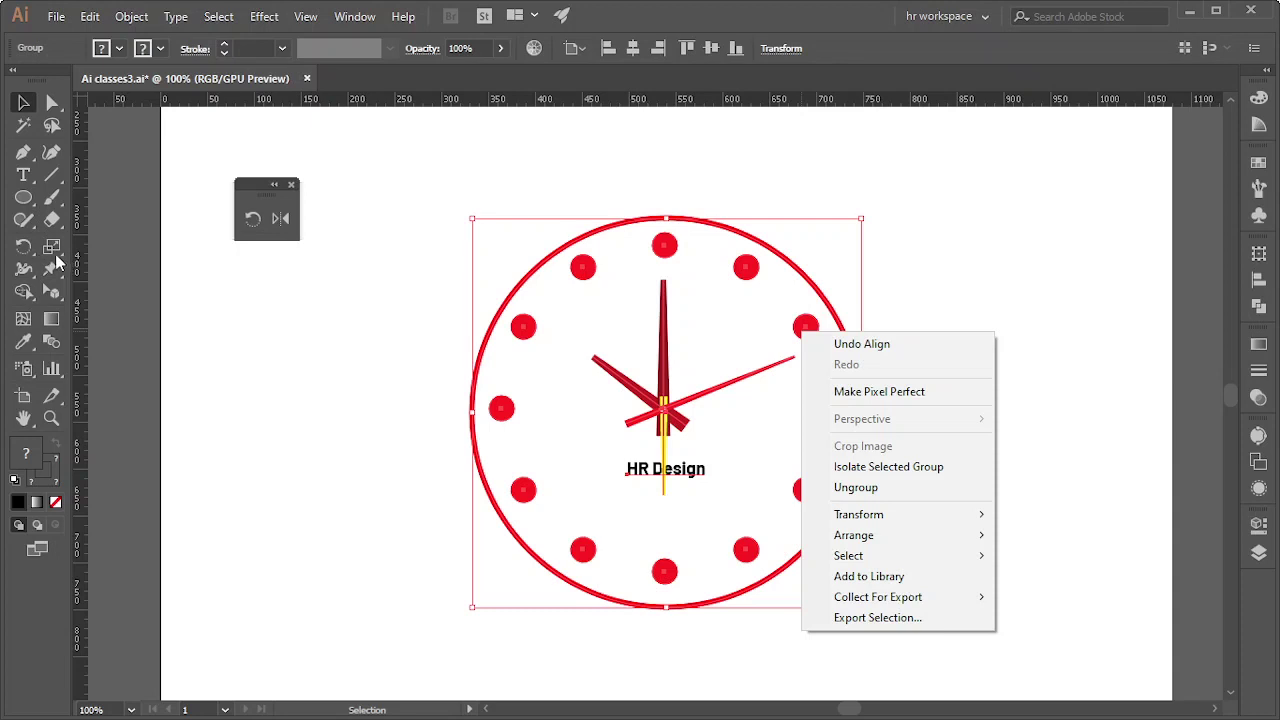
# Try the Scale tool, then select the clock group and move it lower on the artboard.
pyautogui.click(55, 253)
pyautogui.click(57, 253)
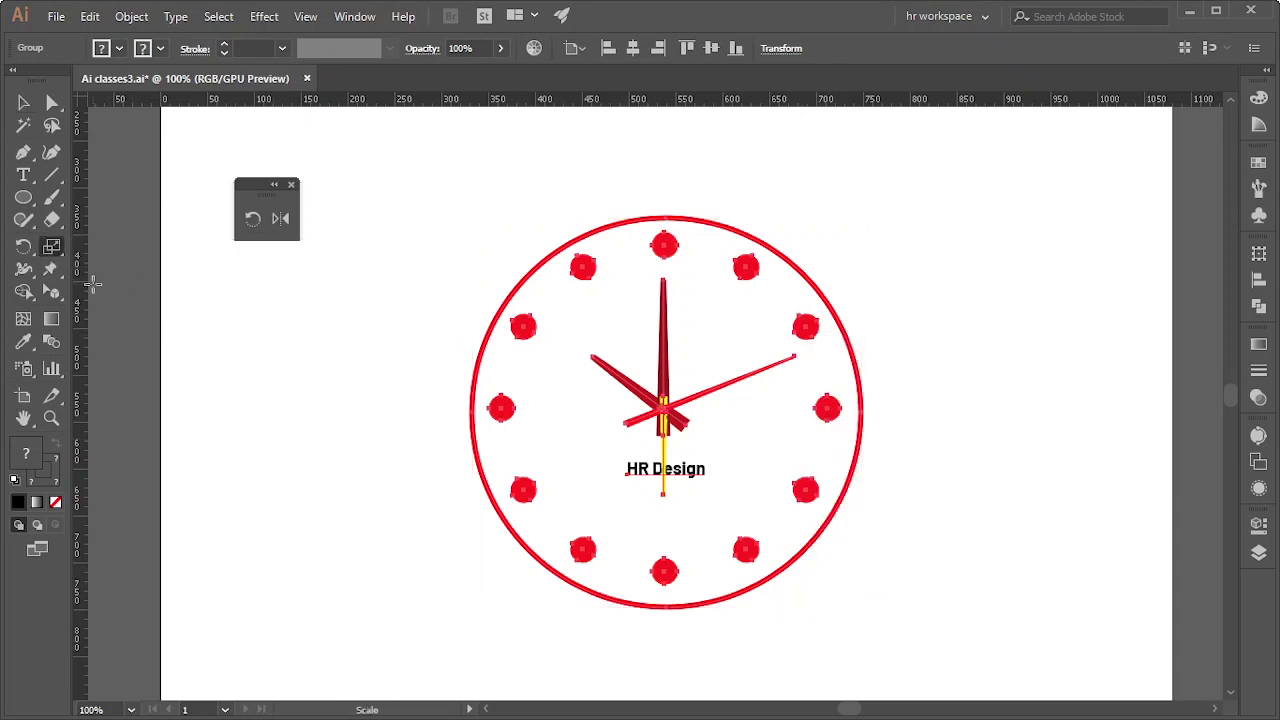
pyautogui.press('v')
pyautogui.click(50, 246)
pyautogui.click(23, 102)
pyautogui.click(777, 271)
pyautogui.moveTo(757, 277); pyautogui.dragTo(757, 346)
pyautogui.scroll(3, 207, 388)
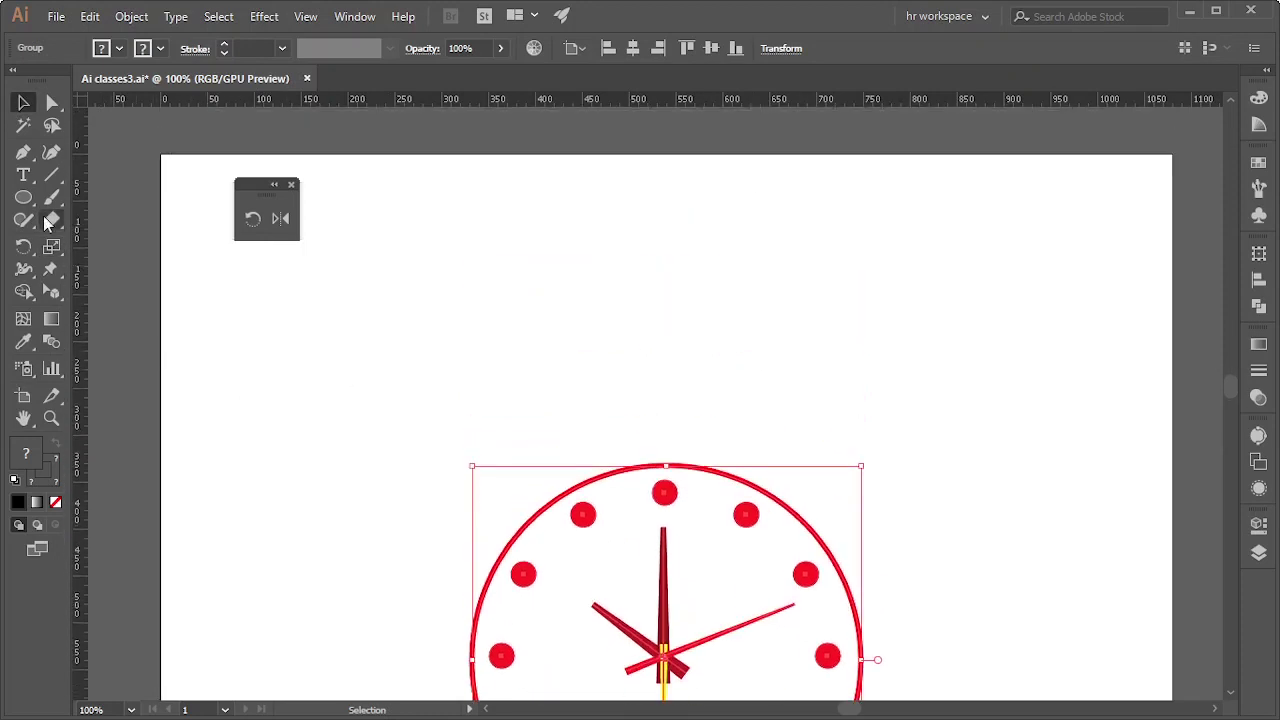
# Draw a thin upright black ellipse (22.95 × 117 px) above the clock, undoing a trial tilt.
pyautogui.click(23, 197)
pyautogui.moveTo(574, 257); pyautogui.dragTo(598, 366)
pyautogui.click(23, 102)
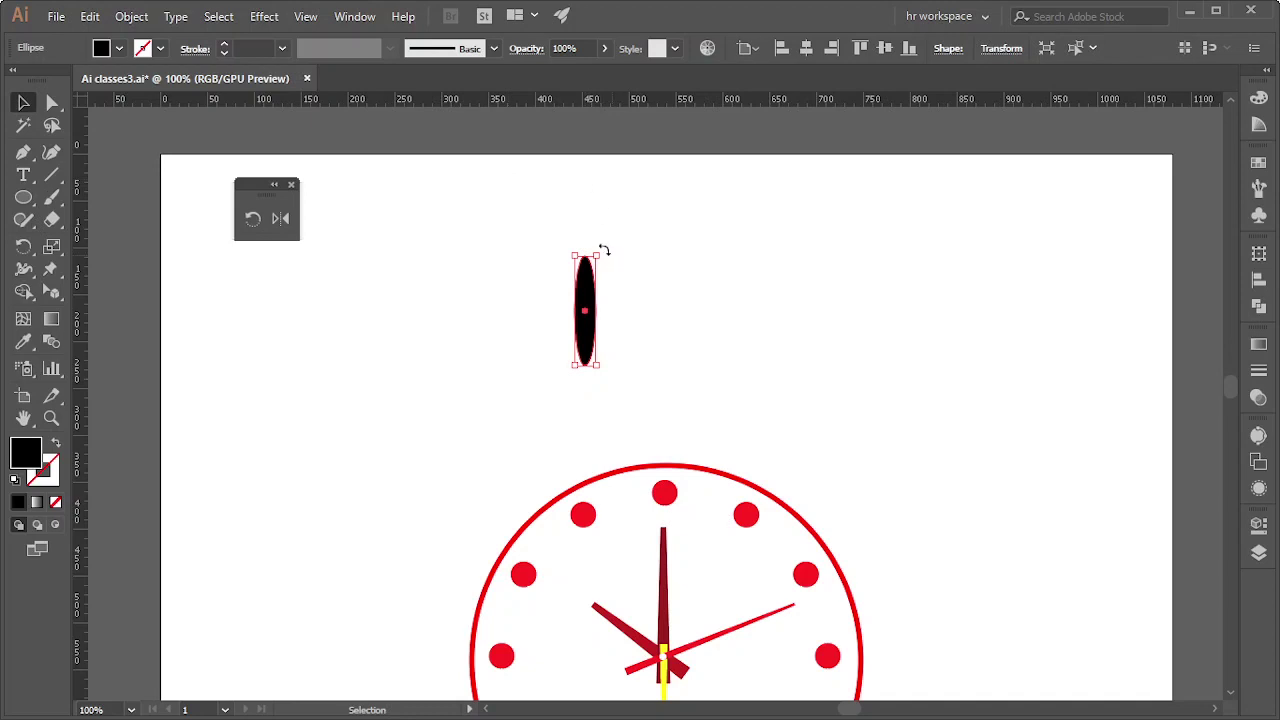
pyautogui.moveTo(602, 250)
pyautogui.mouseDown()
pyautogui.moveTo(649, 362)
pyautogui.moveTo(628, 297)
pyautogui.mouseUp()
pyautogui.hotkey('ctrl', 'z')
pyautogui.scroll(-2, 660, 128)
# Drag the clock group left onto the pasteboard and re-centre the view on the ellipse.
pyautogui.click(675, 374)
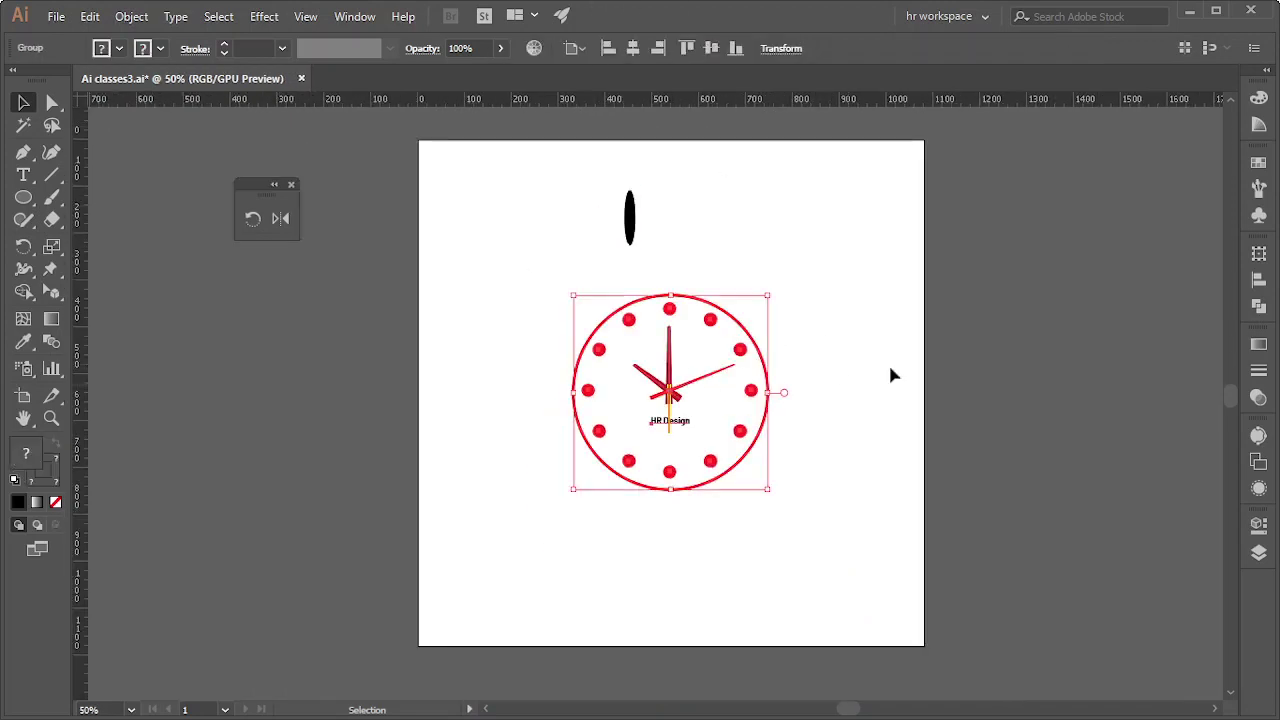
pyautogui.scroll(2, 730, 364)
pyautogui.click(891, 386)
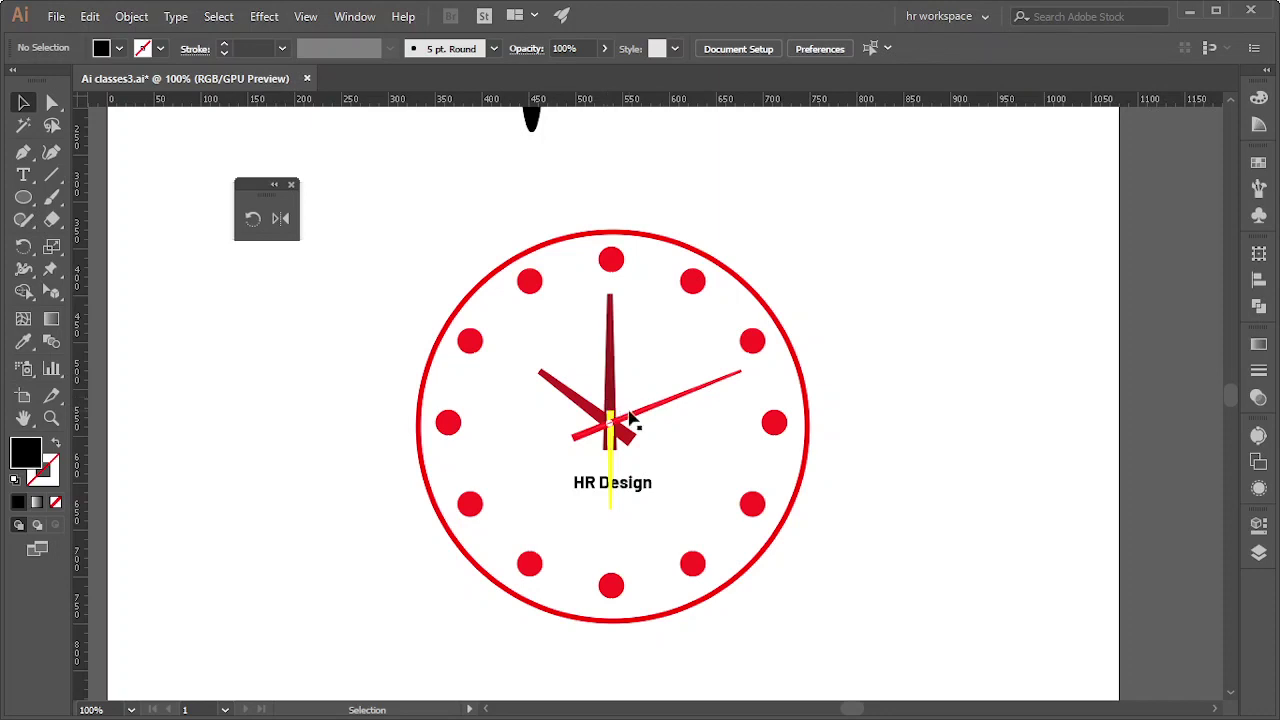
pyautogui.keyDown('alt'); pyautogui.scroll(-1, 760, 420); pyautogui.keyUp('alt')
pyautogui.keyDown('alt'); pyautogui.scroll(-1, 703, 420); pyautogui.keyUp('alt')
pyautogui.moveTo(681, 420); pyautogui.dragTo(241, 445)
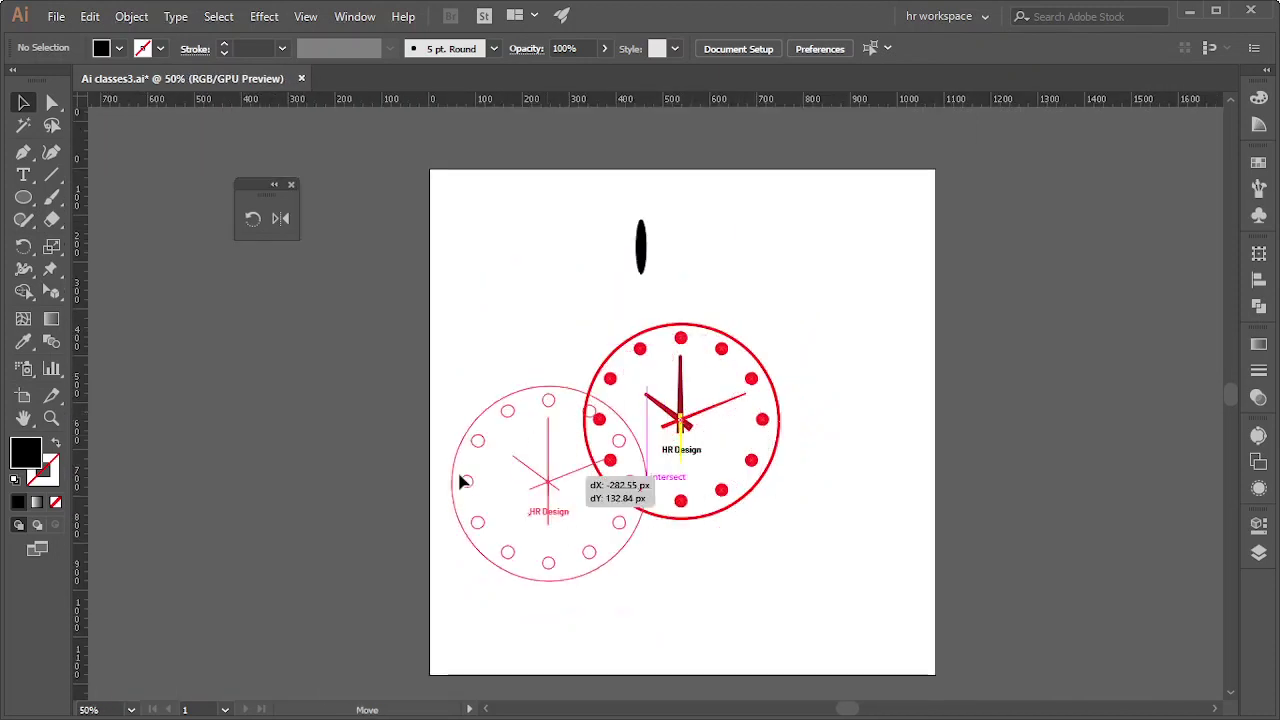
pyautogui.click(377, 397)
pyautogui.keyDown('alt'); pyautogui.scroll(1, 636, 250); pyautogui.keyUp('alt')
pyautogui.keyDown('alt'); pyautogui.scroll(1, 636, 250); pyautogui.keyUp('alt')
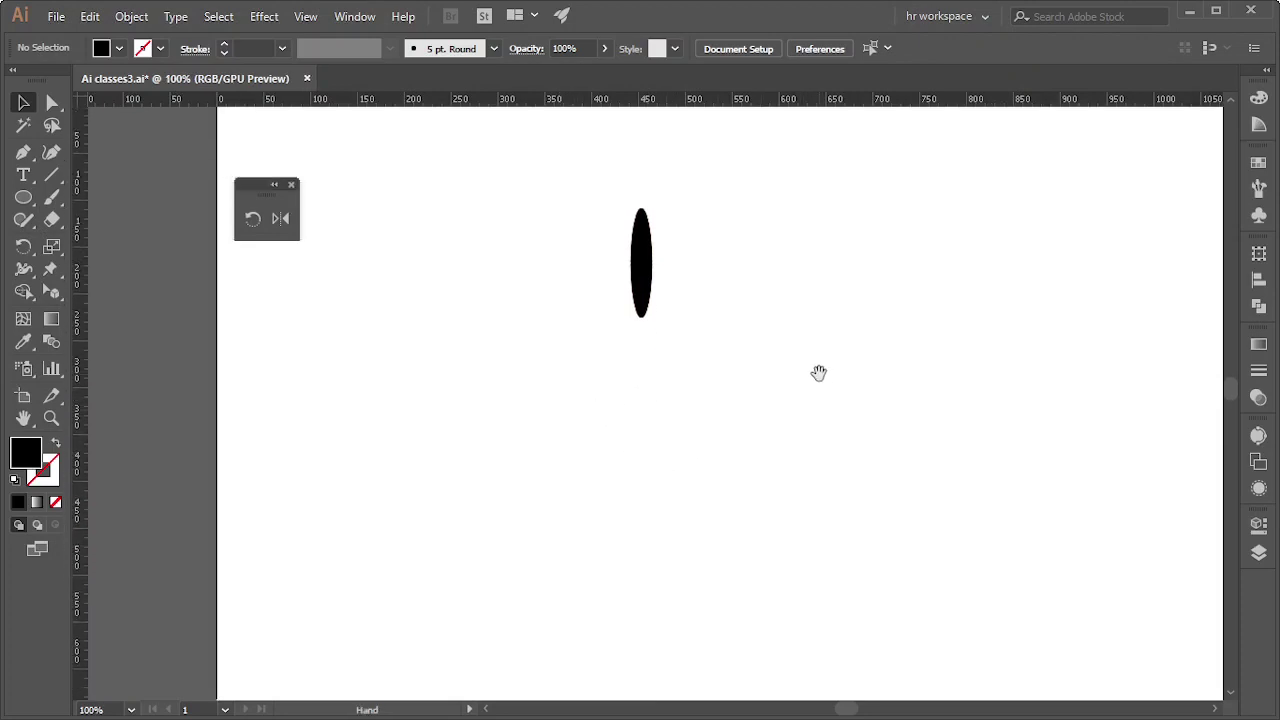
pyautogui.moveTo(817, 371)
pyautogui.mouseDown()
pyautogui.moveTo(651, 408)
pyautogui.moveTo(746, 403)
pyautogui.mouseUp()
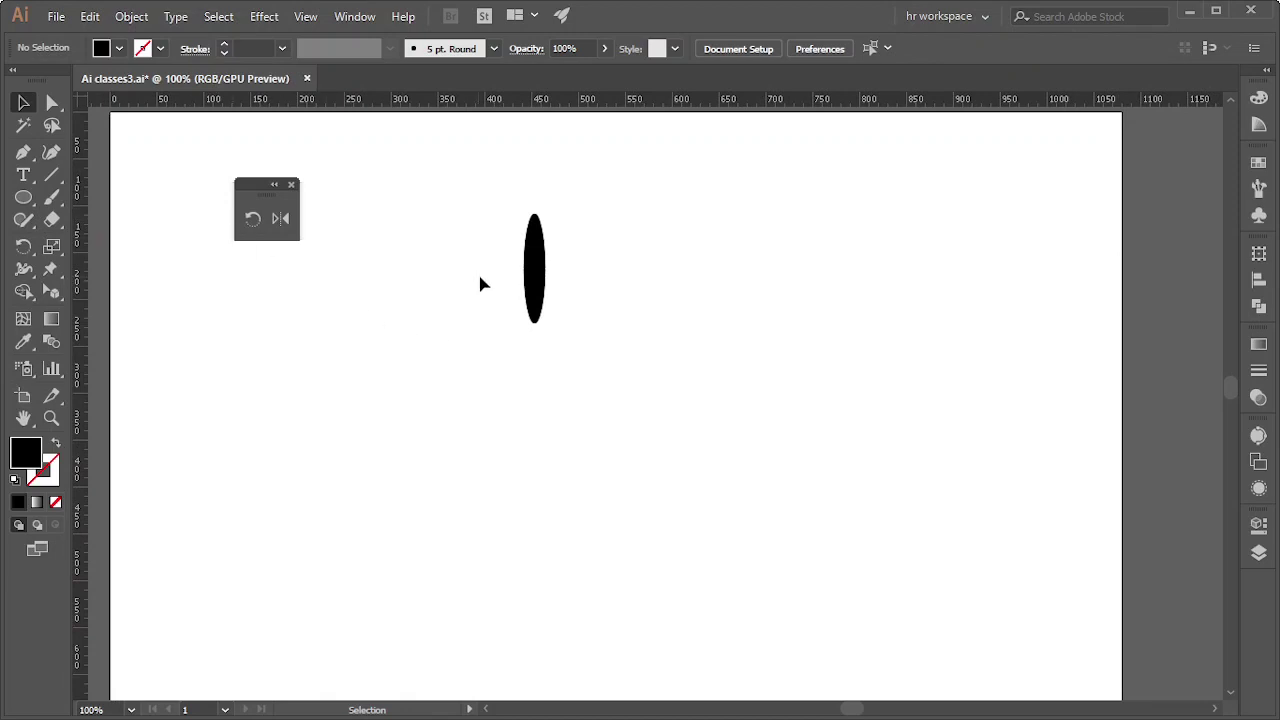
# Select the black ellipse with the Rotate tool and nudge it down slightly.
pyautogui.click(533, 290)
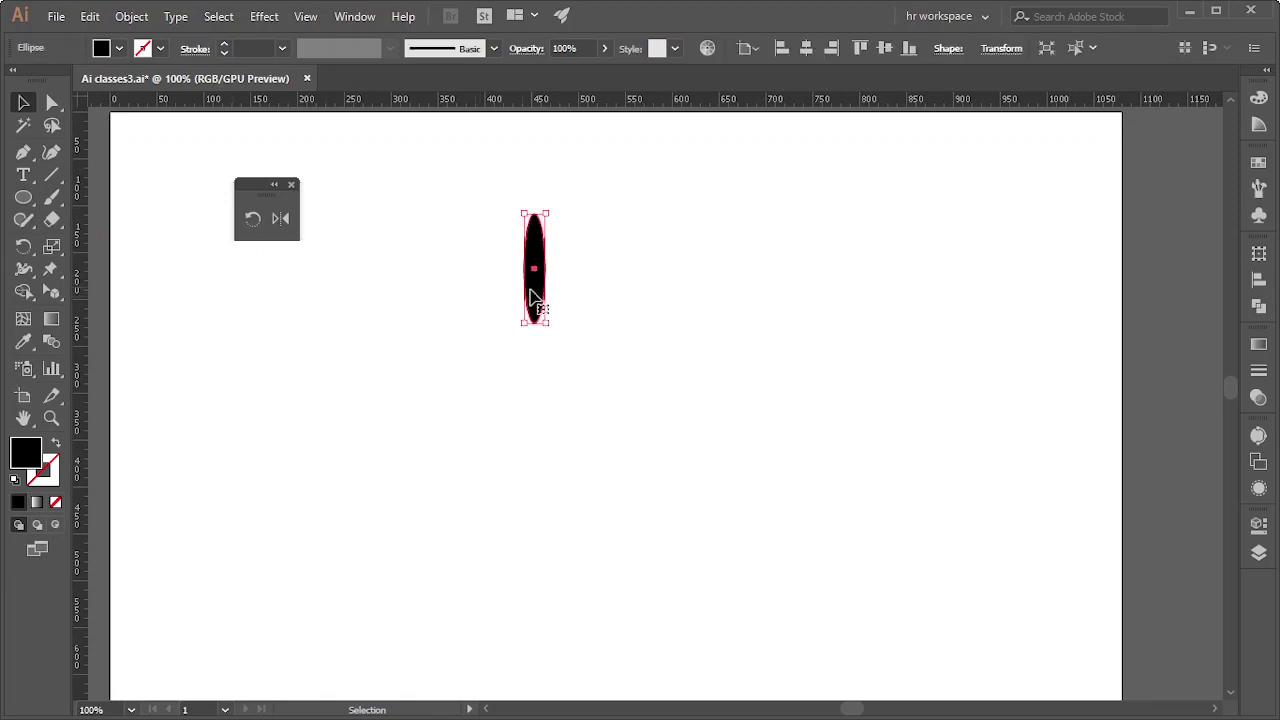
pyautogui.click(252, 218)
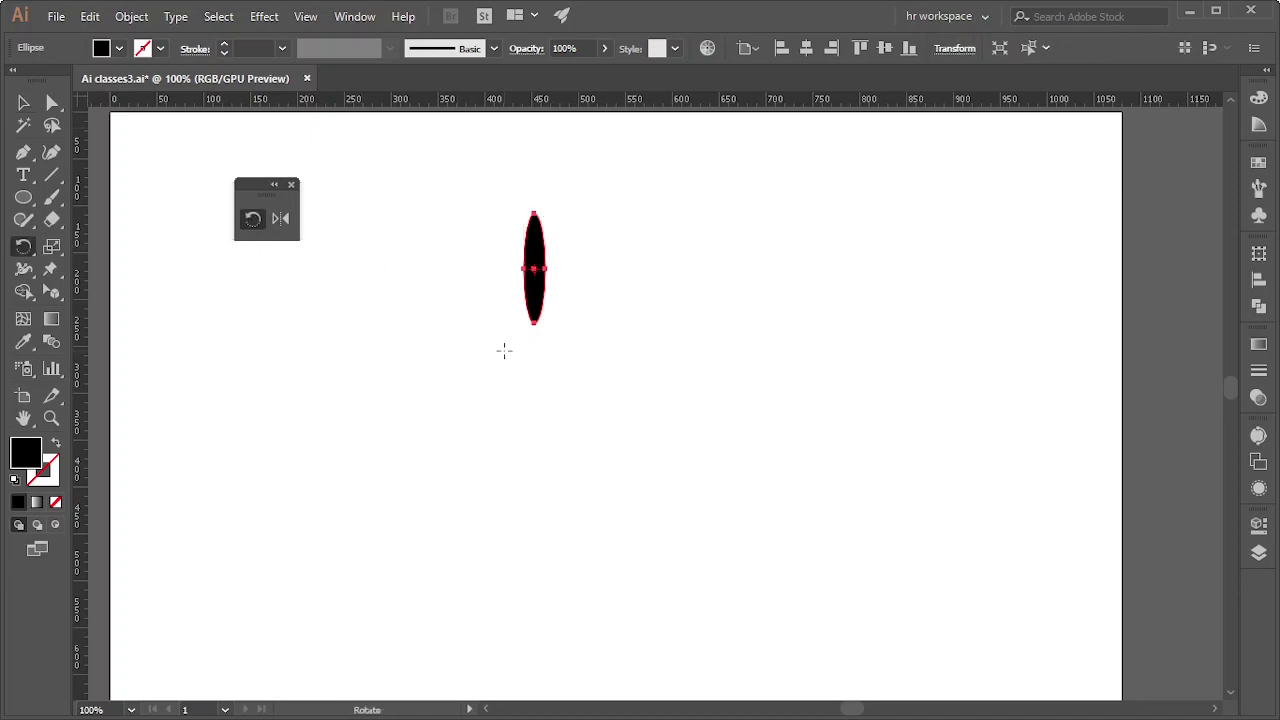
pyautogui.keyDown('alt'); pyautogui.scroll(2, 554, 283); pyautogui.keyUp('alt')
pyautogui.keyDown('alt'); pyautogui.scroll(1, 494, 220); pyautogui.keyUp('alt')
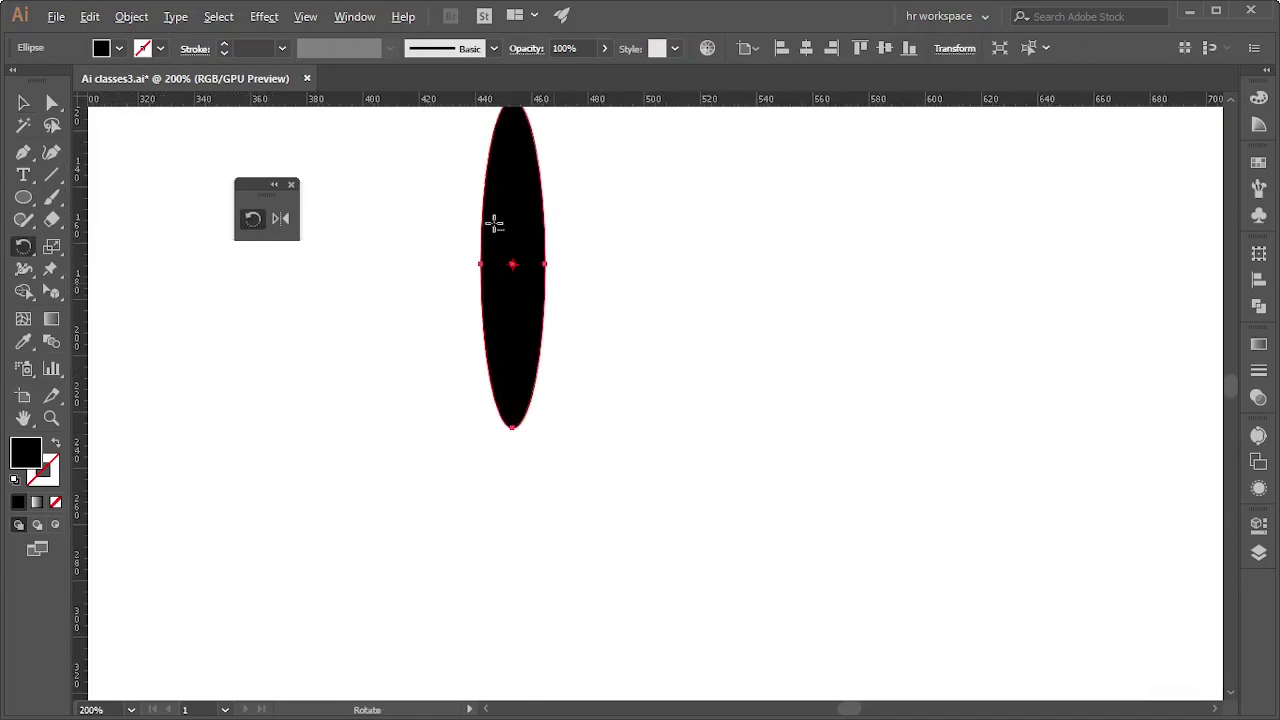
pyautogui.keyDown('alt'); pyautogui.scroll(3, 600, 303); pyautogui.keyUp('alt')
pyautogui.keyDown('alt'); pyautogui.scroll(1, 603, 326); pyautogui.keyUp('alt')
pyautogui.keyDown('alt'); pyautogui.scroll(2, 640, 337); pyautogui.keyUp('alt')
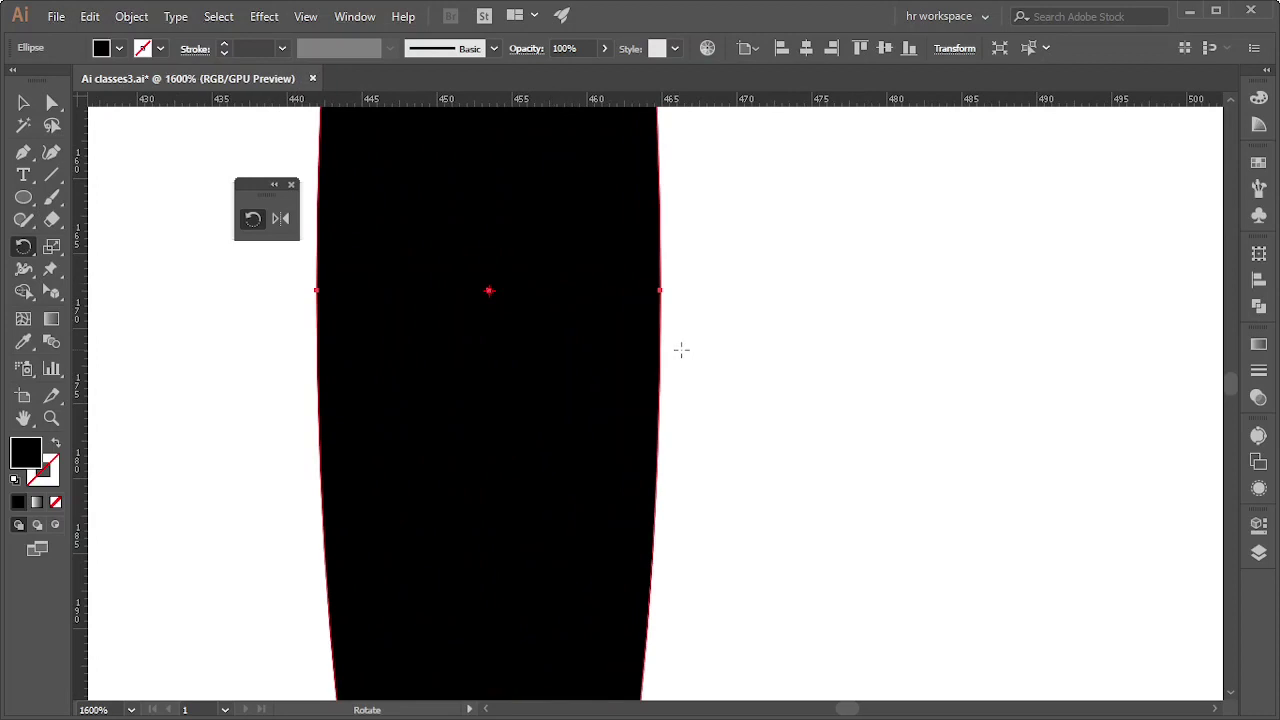
pyautogui.press('Down')
pyautogui.press('Down')
pyautogui.press('Down')
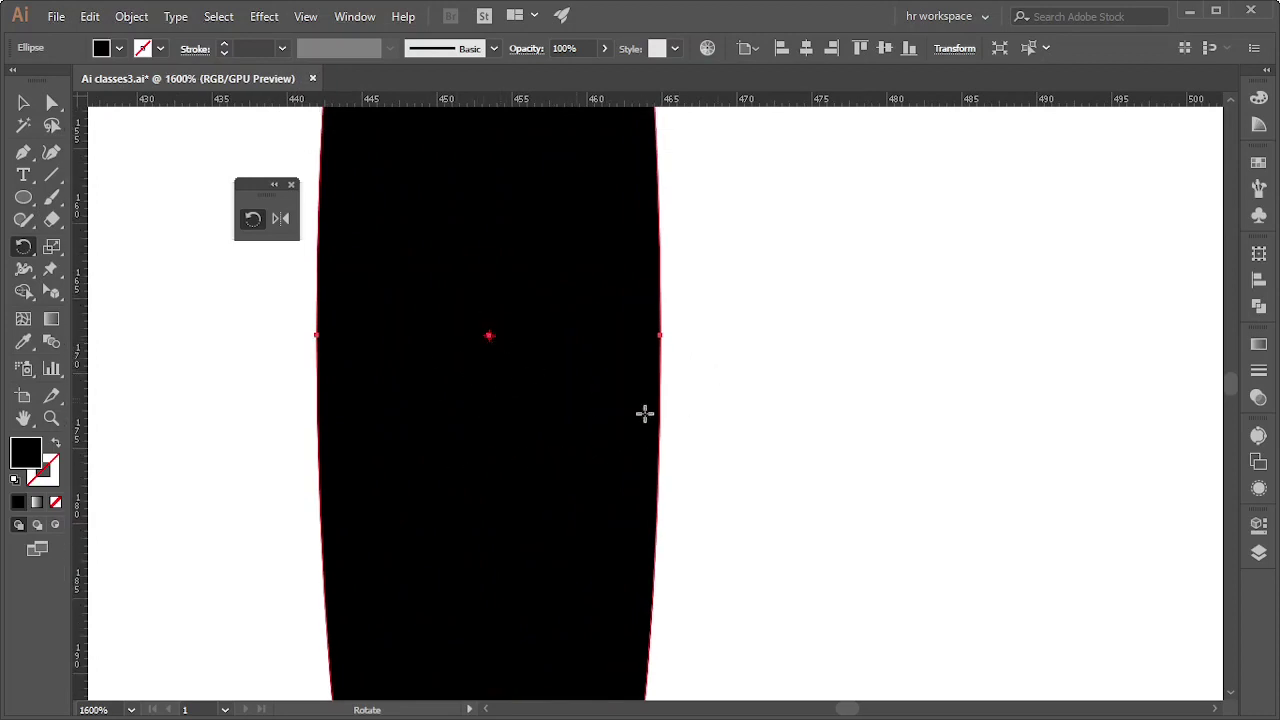
# Set a pivot to the ellipse's right and swing the ellipse around it.
pyautogui.keyDown('alt'); pyautogui.scroll(-2, 600, 385); pyautogui.keyUp('alt')
pyautogui.keyDown('alt'); pyautogui.scroll(-2, 596, 380); pyautogui.keyUp('alt')
pyautogui.click(775, 368)
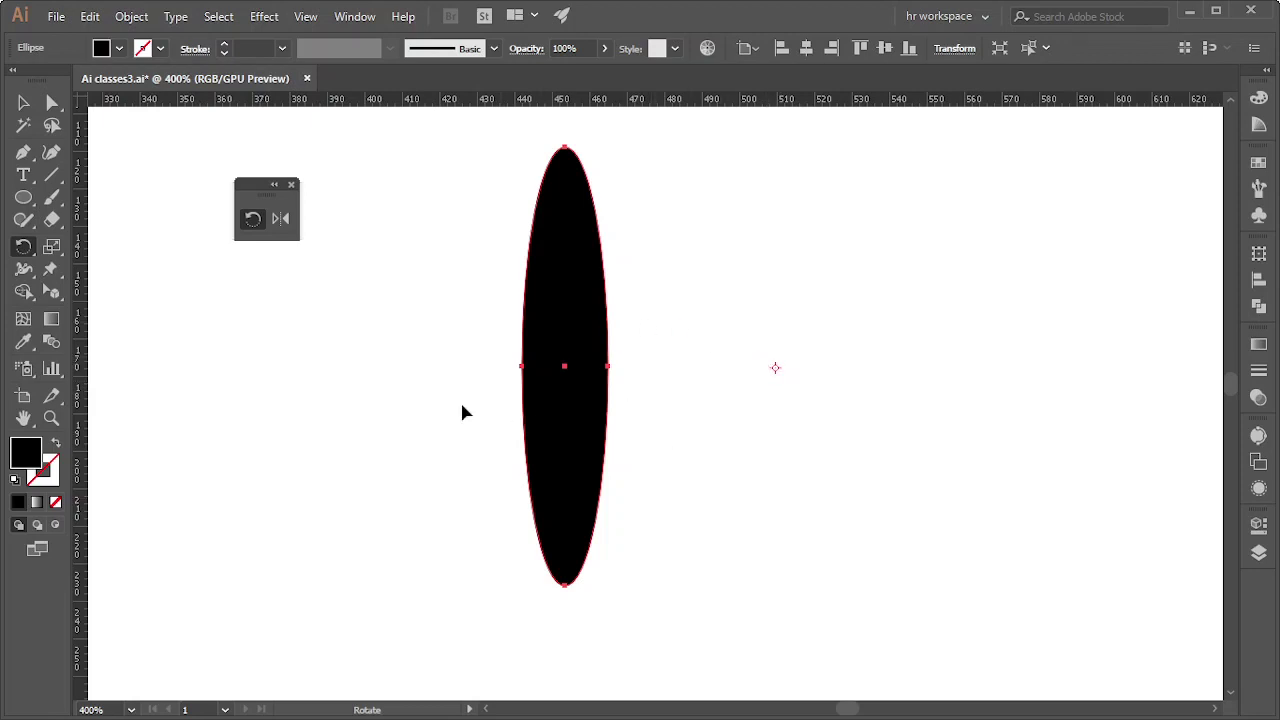
pyautogui.moveTo(549, 517)
pyautogui.mouseDown()
pyautogui.moveTo(957, 508)
pyautogui.moveTo(675, 478)
pyautogui.moveTo(743, 360)
pyautogui.moveTo(801, 382)
pyautogui.moveTo(766, 360)
pyautogui.moveTo(778, 388)
pyautogui.moveTo(858, 411)
pyautogui.moveTo(786, 323)
pyautogui.moveTo(686, 349)
pyautogui.moveTo(720, 320)
pyautogui.moveTo(768, 347)
pyautogui.mouseUp()
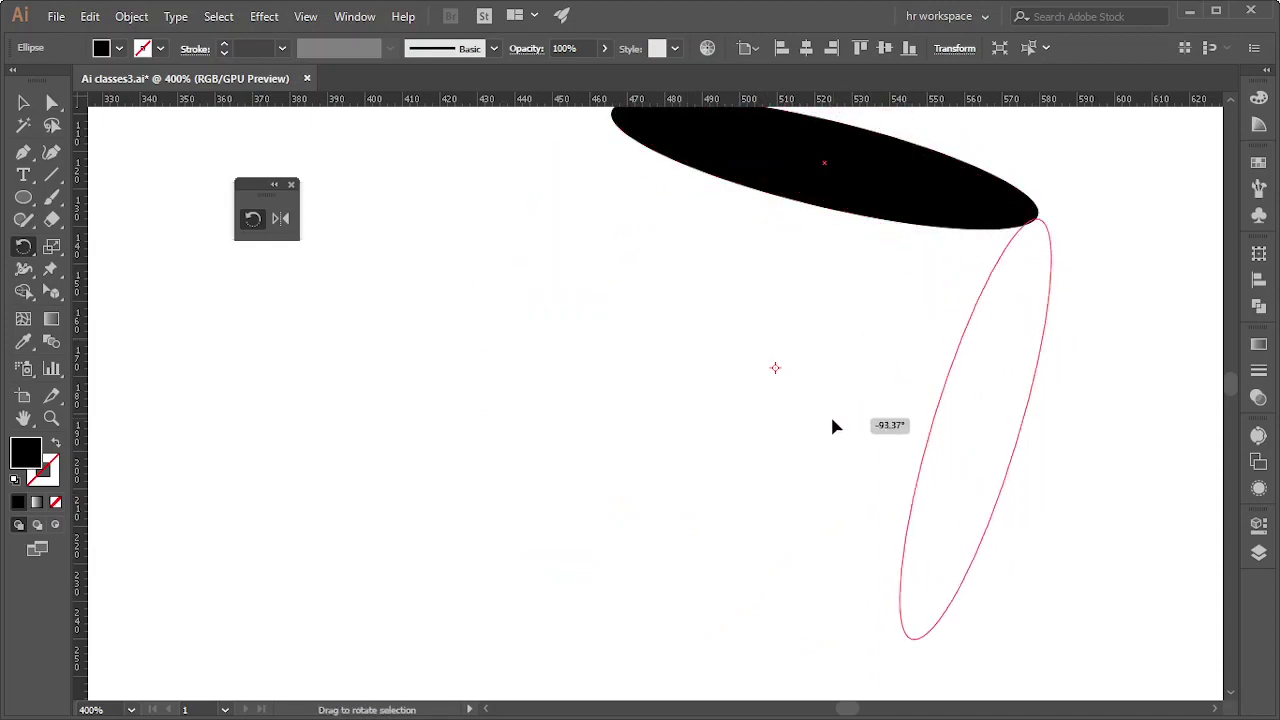
pyautogui.moveTo(907, 265); pyautogui.dragTo(811, 420)
pyautogui.hotkey('ctrl', 'z')
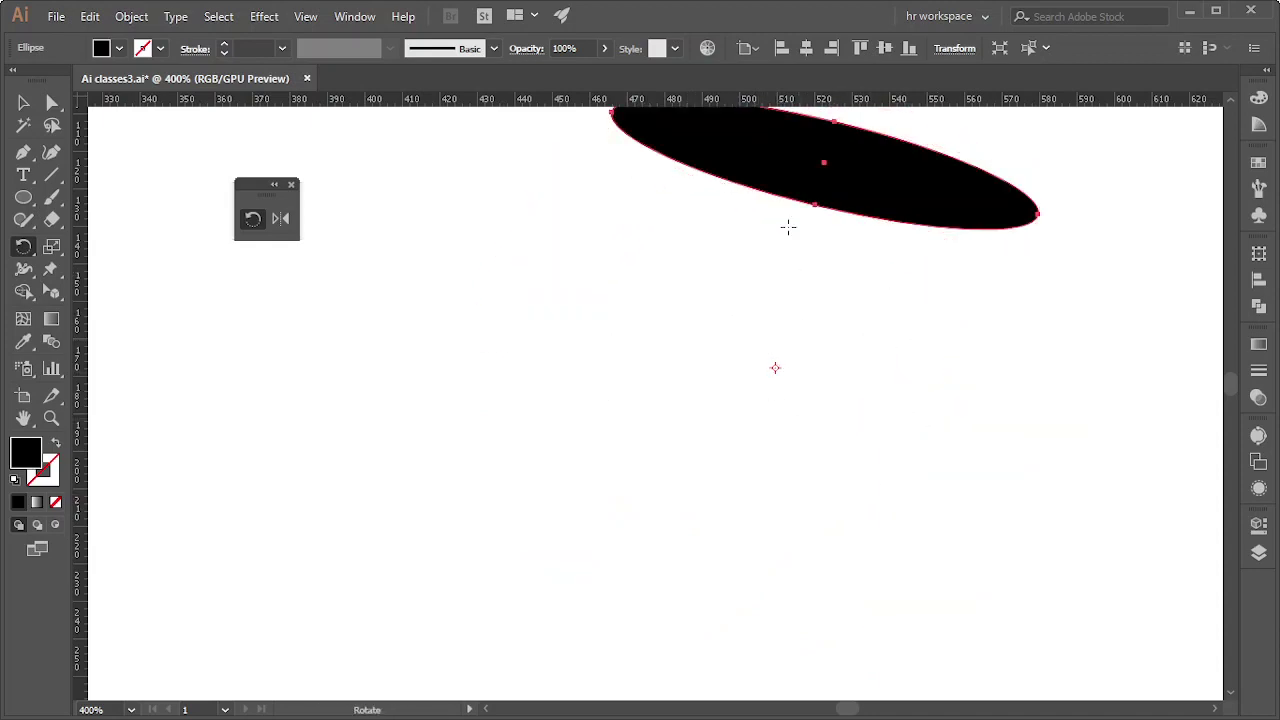
pyautogui.click(659, 232)
pyautogui.moveTo(672, 212); pyautogui.dragTo(998, 477)
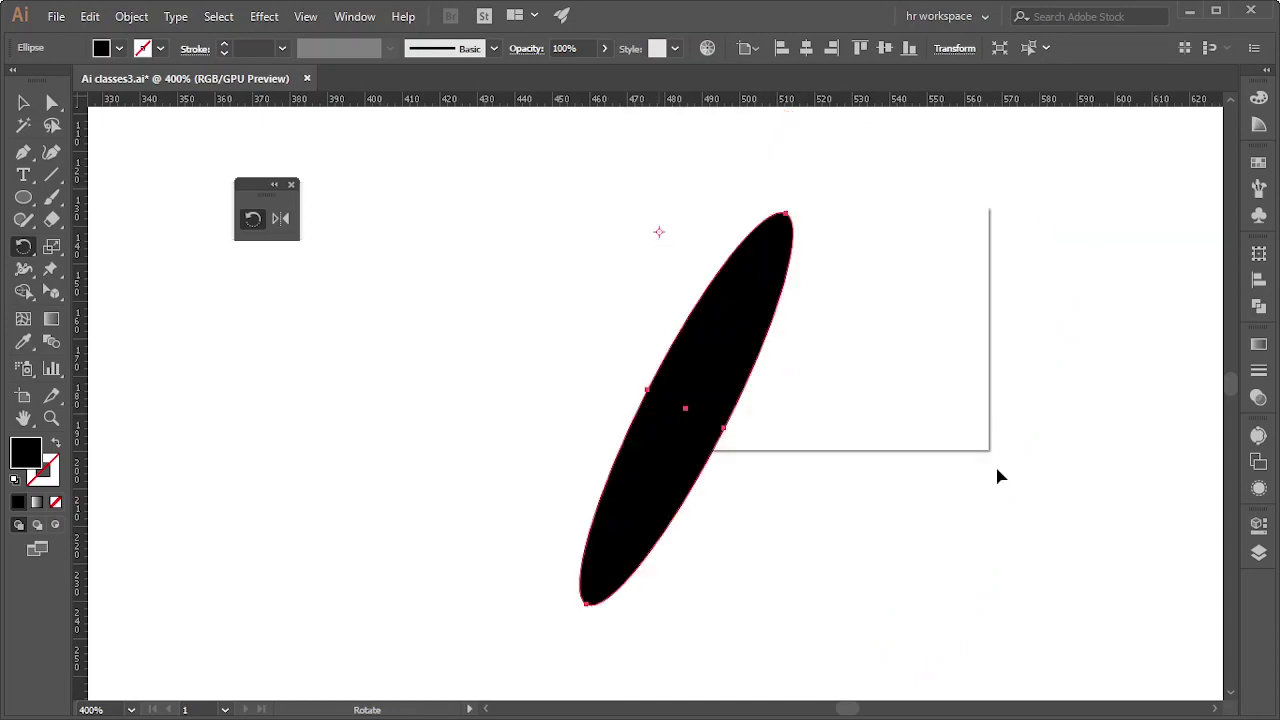
pyautogui.press('Return')
pyautogui.click(816, 391)
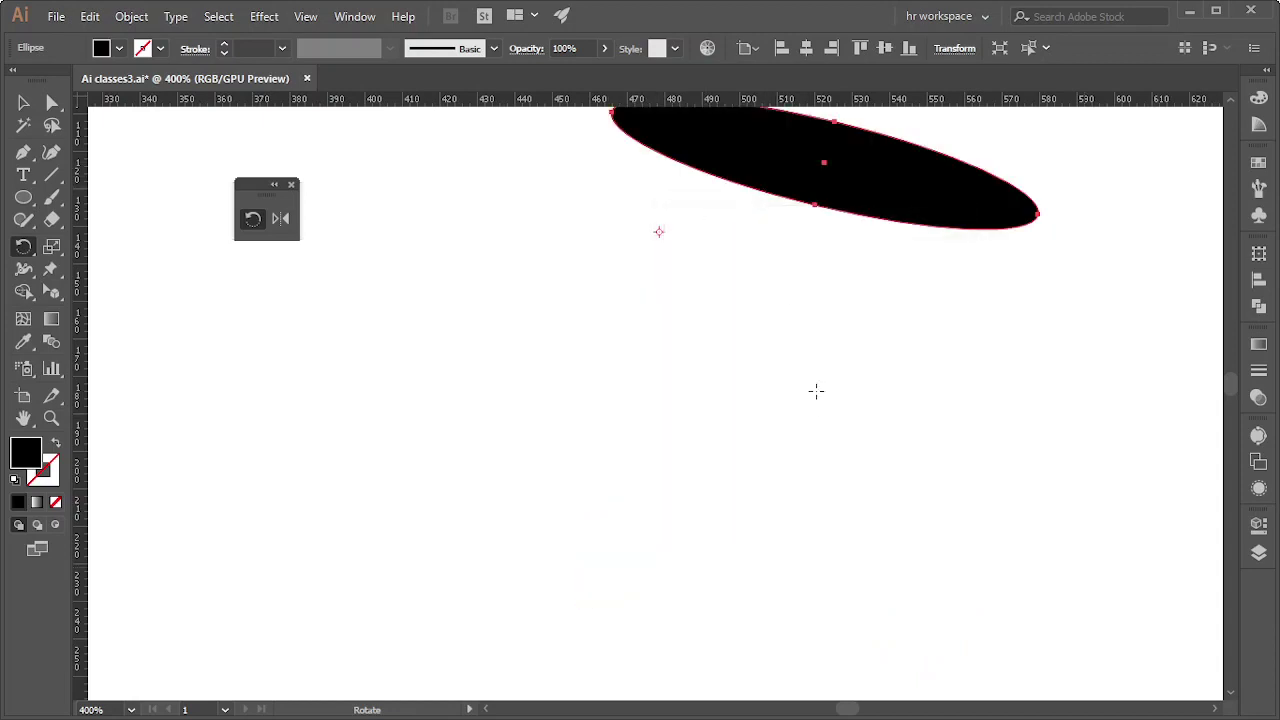
pyautogui.click(726, 377)
pyautogui.scroll(2, 926, 342)
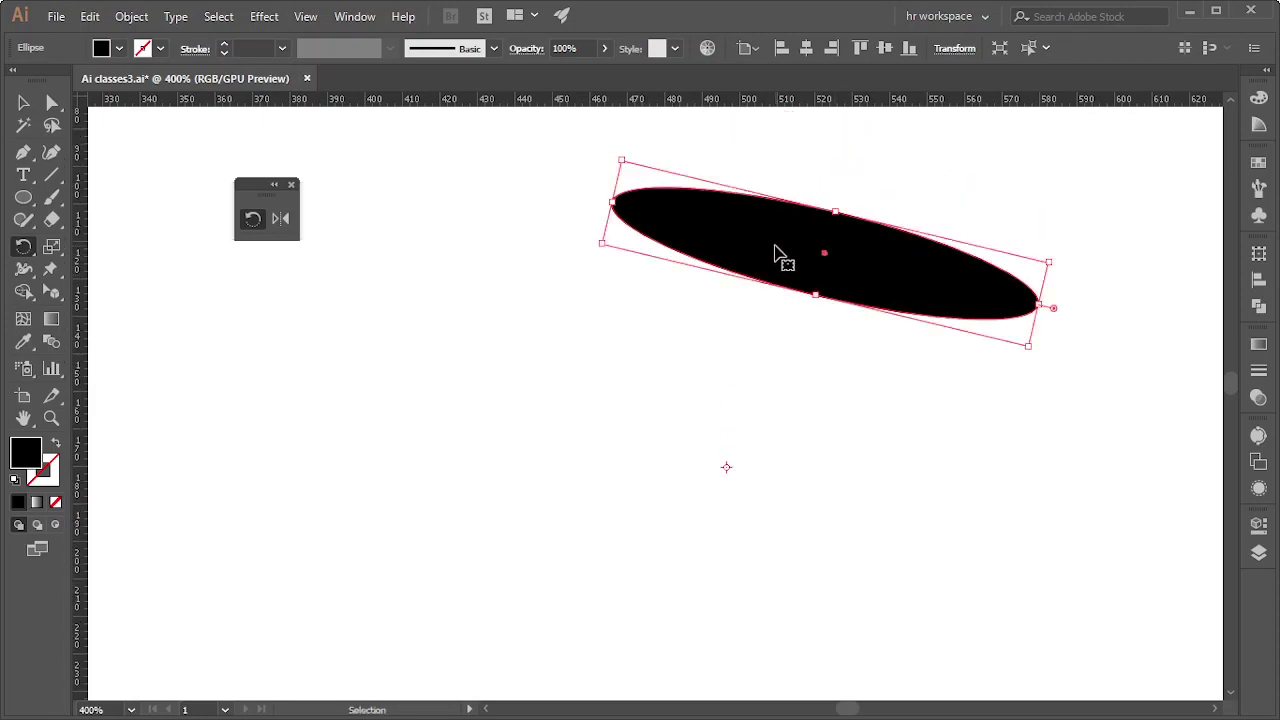
pyautogui.hotkey('ctrl', 'z')
pyautogui.hotkey('ctrl', 'z')
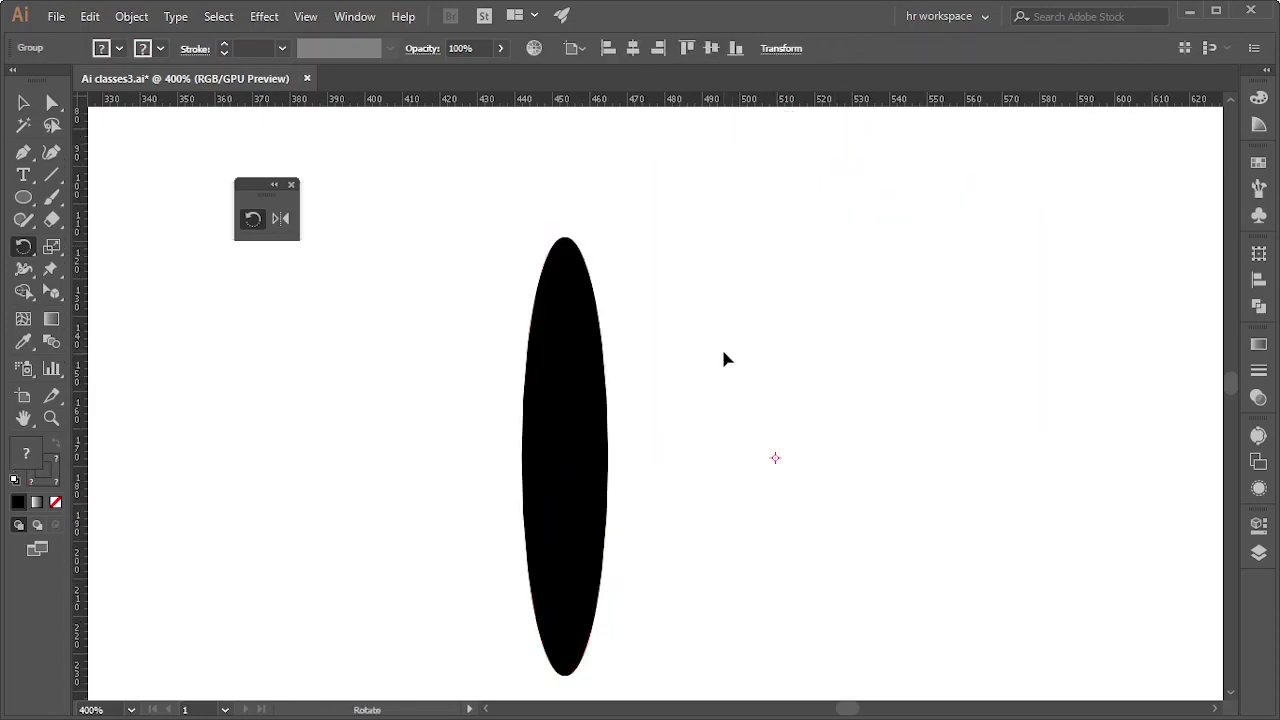
pyautogui.scroll(-1, 616, 440)
pyautogui.scroll(-3, 740, 440)
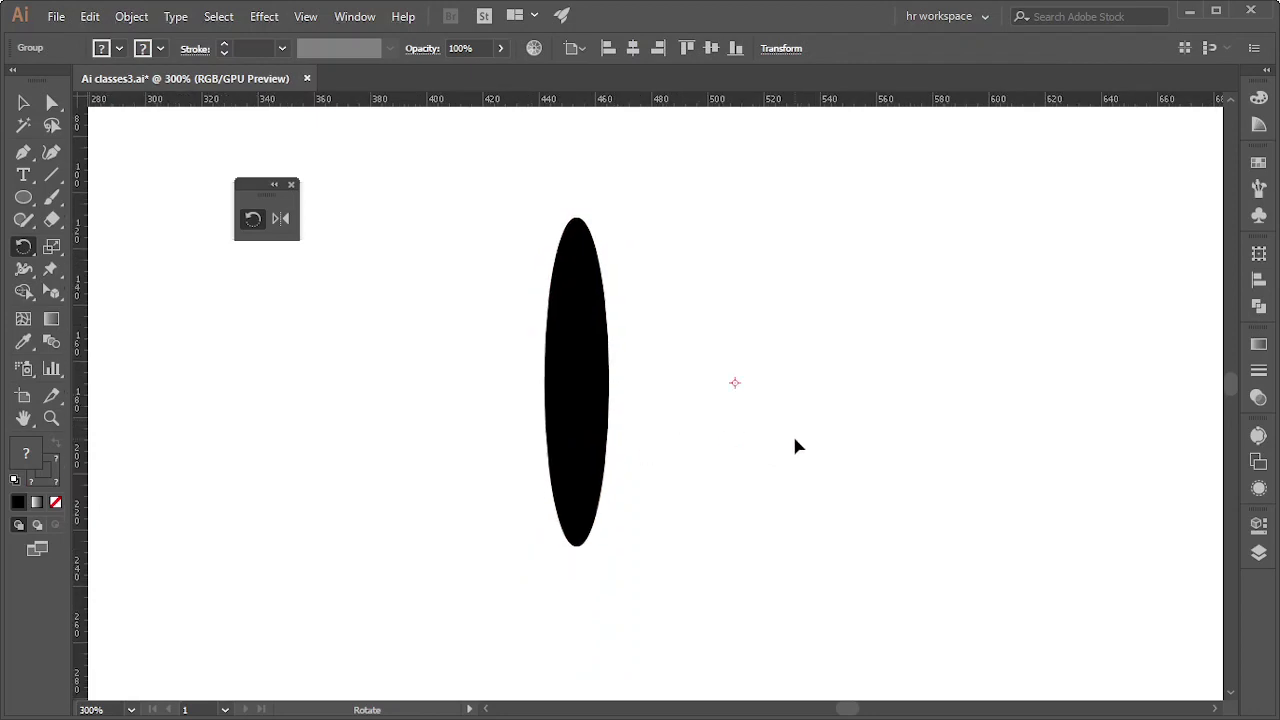
pyautogui.scroll(1, 700, 420)
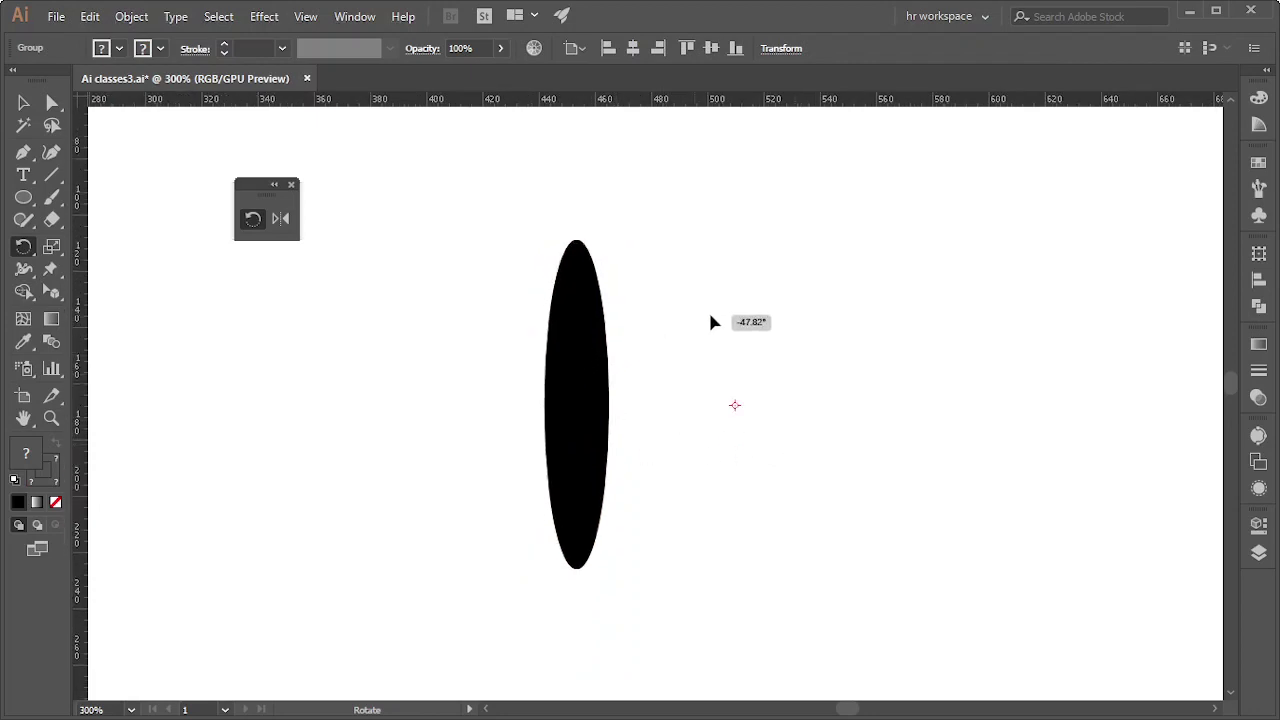
pyautogui.keyDown('ctrl'); pyautogui.click(588, 348); pyautogui.keyUp('ctrl')
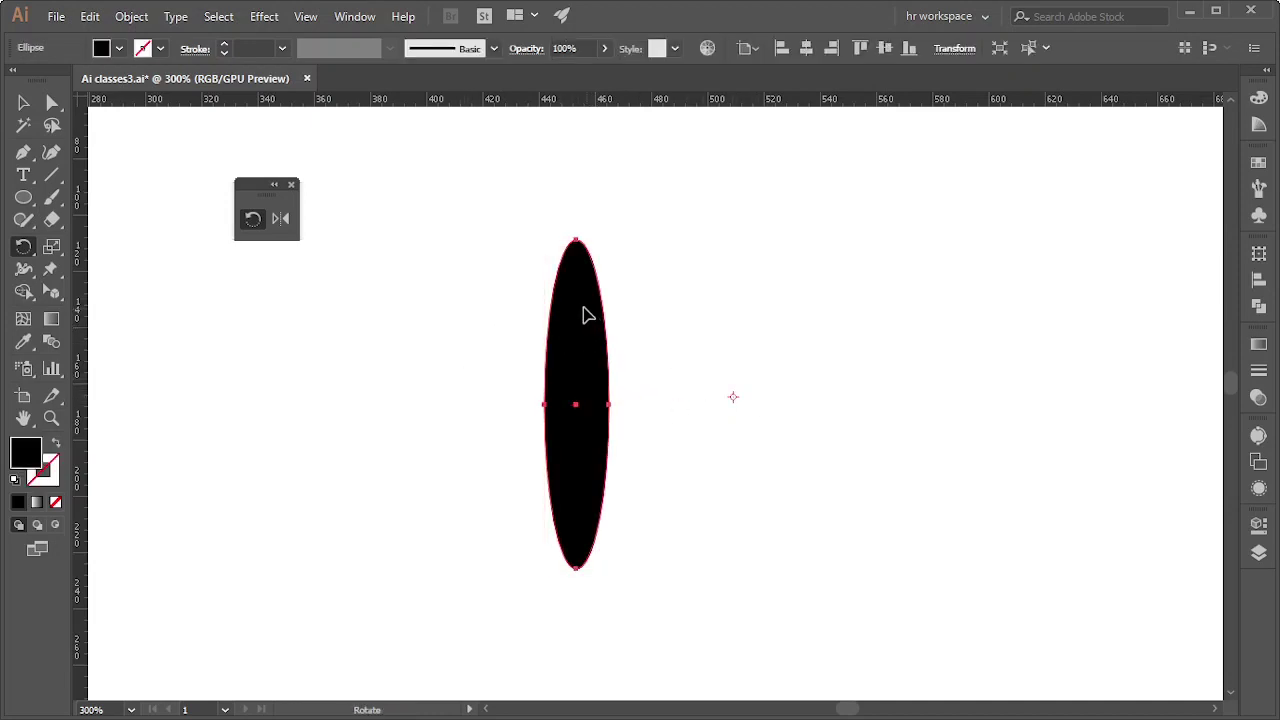
pyautogui.moveTo(586, 314)
pyautogui.mouseDown()
pyautogui.moveTo(810, 291)
pyautogui.moveTo(731, 277)
pyautogui.moveTo(575, 337)
pyautogui.moveTo(586, 286)
pyautogui.moveTo(637, 257)
pyautogui.moveTo(691, 277)
pyautogui.moveTo(665, 255)
pyautogui.moveTo(594, 394)
pyautogui.moveTo(577, 353)
pyautogui.moveTo(591, 286)
pyautogui.moveTo(674, 266)
pyautogui.moveTo(623, 303)
pyautogui.moveTo(630, 278)
pyautogui.moveTo(658, 265)
pyautogui.mouseUp()
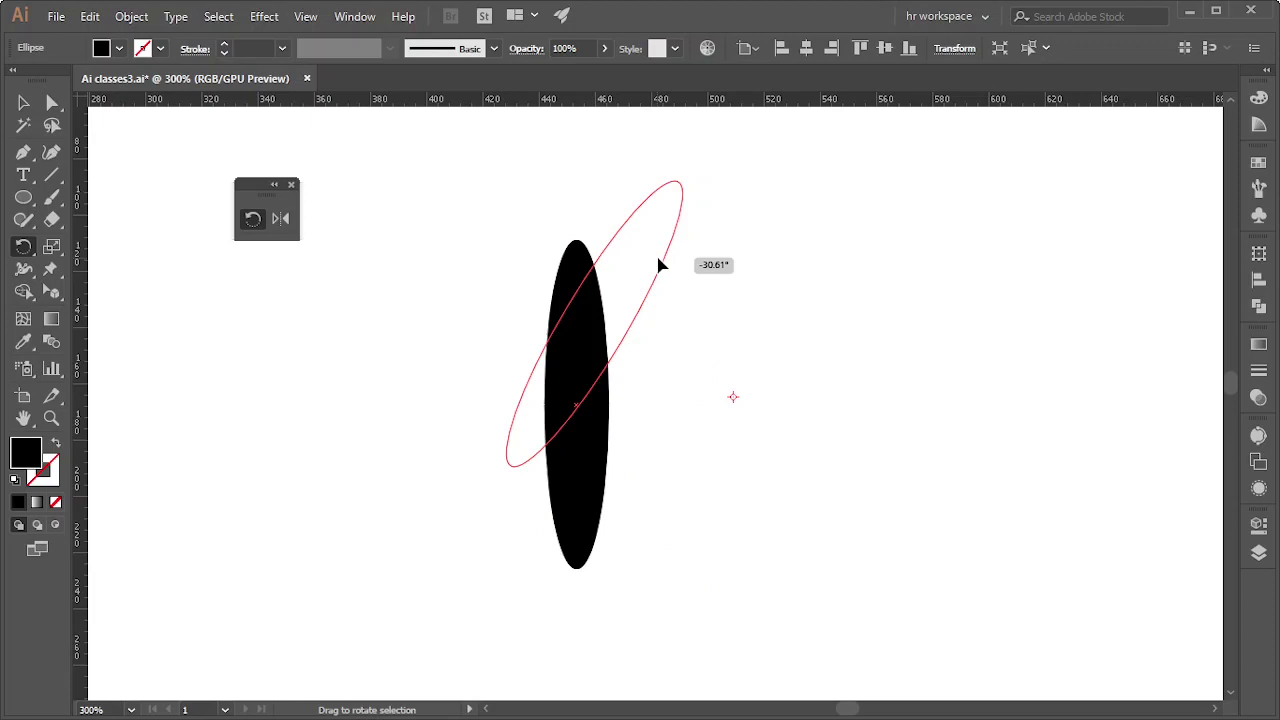
pyautogui.moveTo(658, 265); pyautogui.dragTo(710, 247)
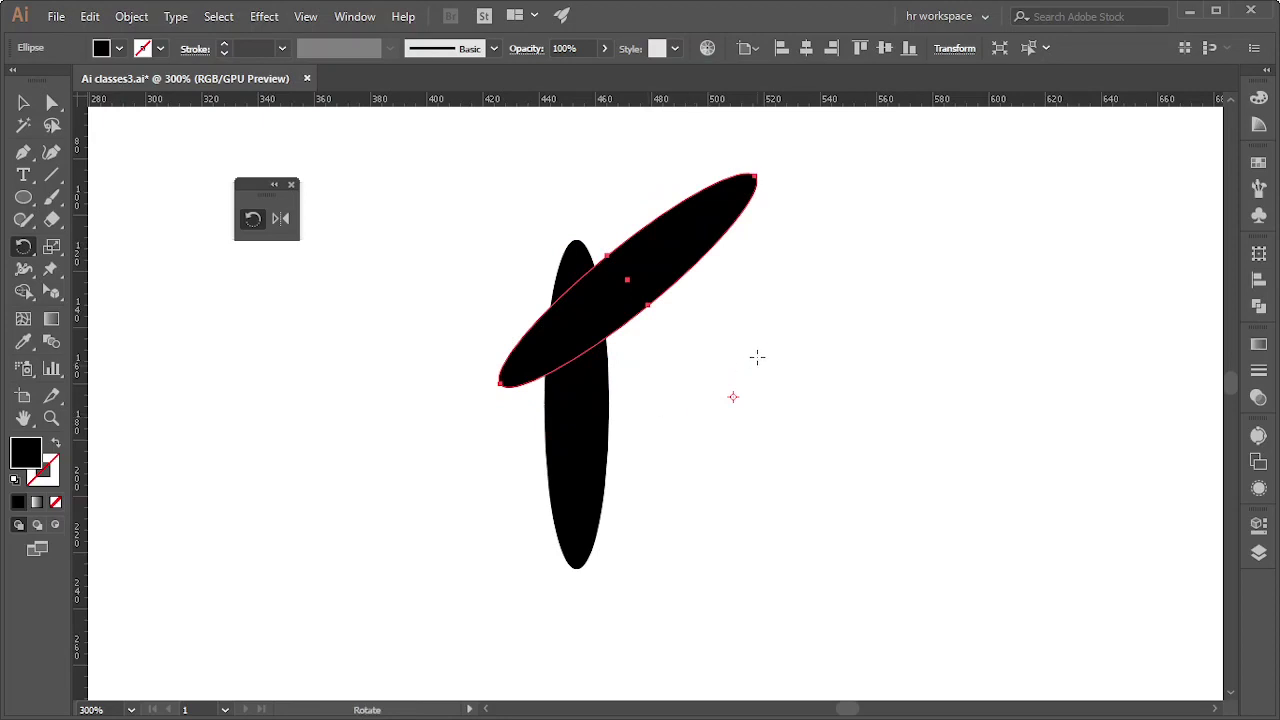
pyautogui.press('ctrl')
pyautogui.hotkey('ctrl', 'z')
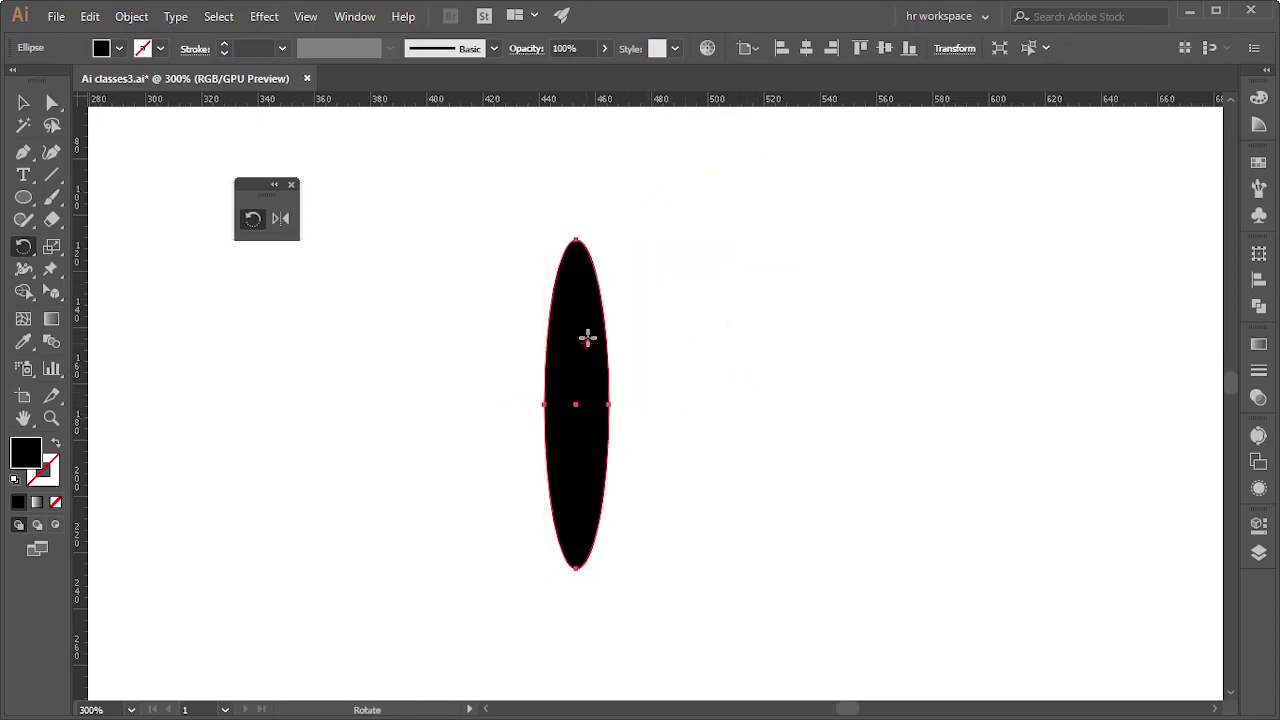
# Cancel the rotation dialog, set a pivot right of the ellipse and rotate a copy around it.
pyautogui.keyDown('alt'); pyautogui.click(794, 266); pyautogui.keyUp('alt')
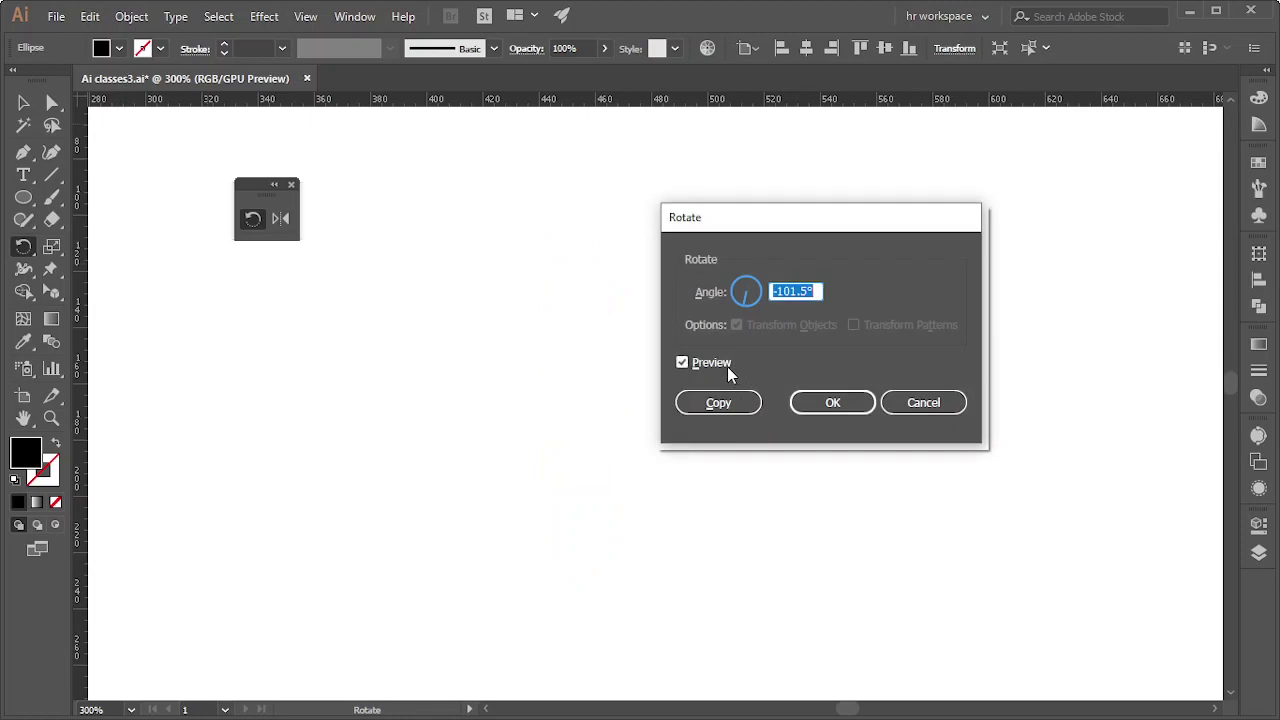
pyautogui.click(905, 402)
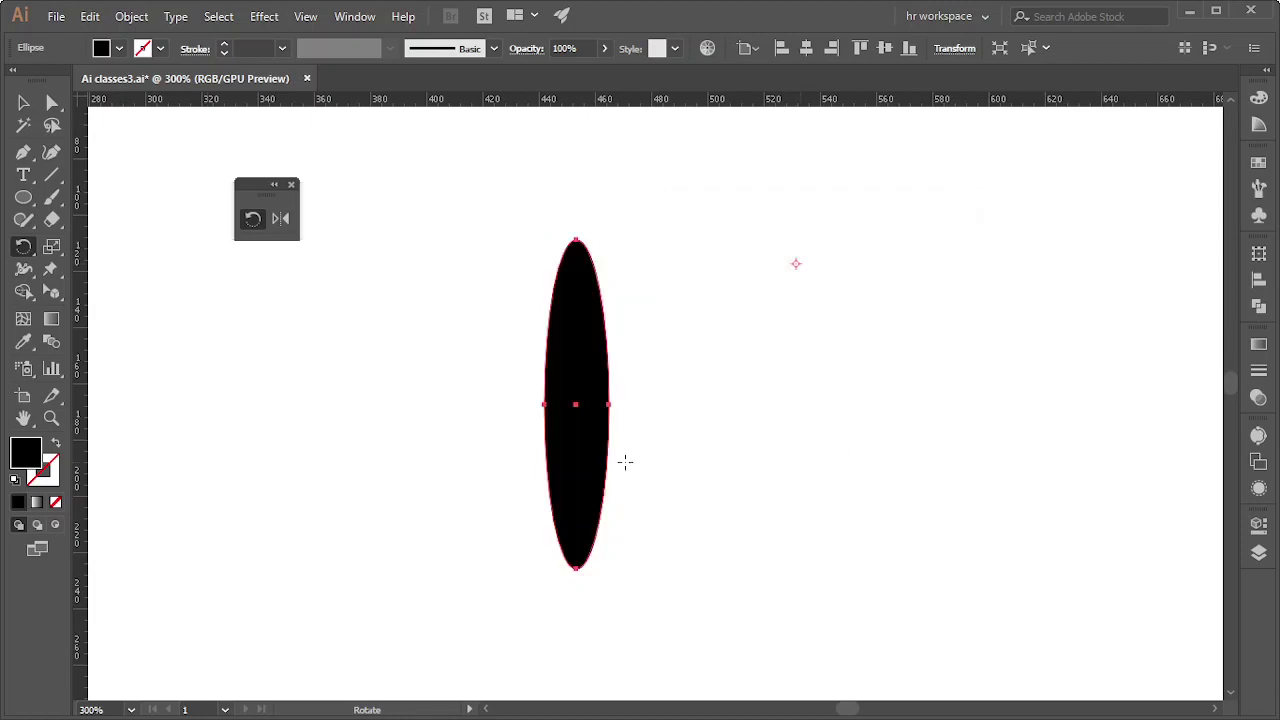
pyautogui.click(734, 402)
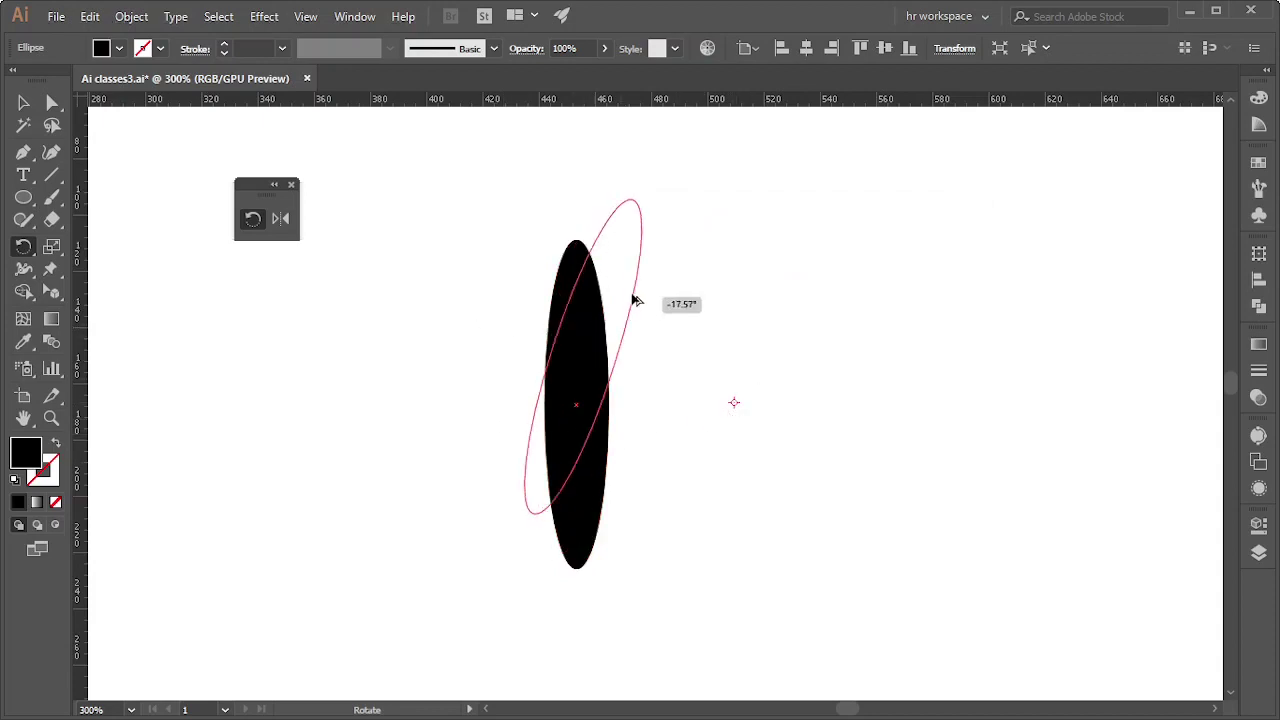
pyautogui.moveTo(586, 331); pyautogui.dragTo(742, 272)
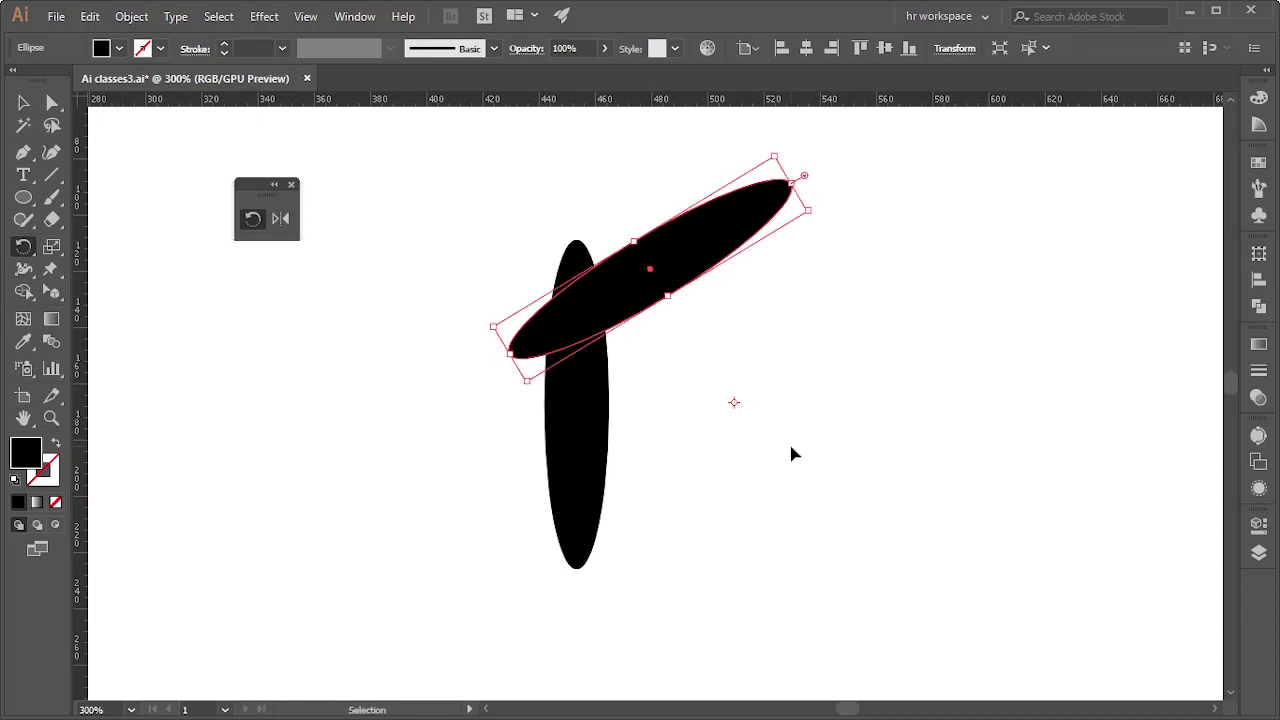
# Repeat the rotated copy into a ring, then undo the extras to keep one tilted copy.
pyautogui.hotkey('ctrl', 'd')
pyautogui.hotkey('ctrl', 'd')
pyautogui.hotkey('ctrl', 'd')
pyautogui.hotkey('ctrl', 'd')
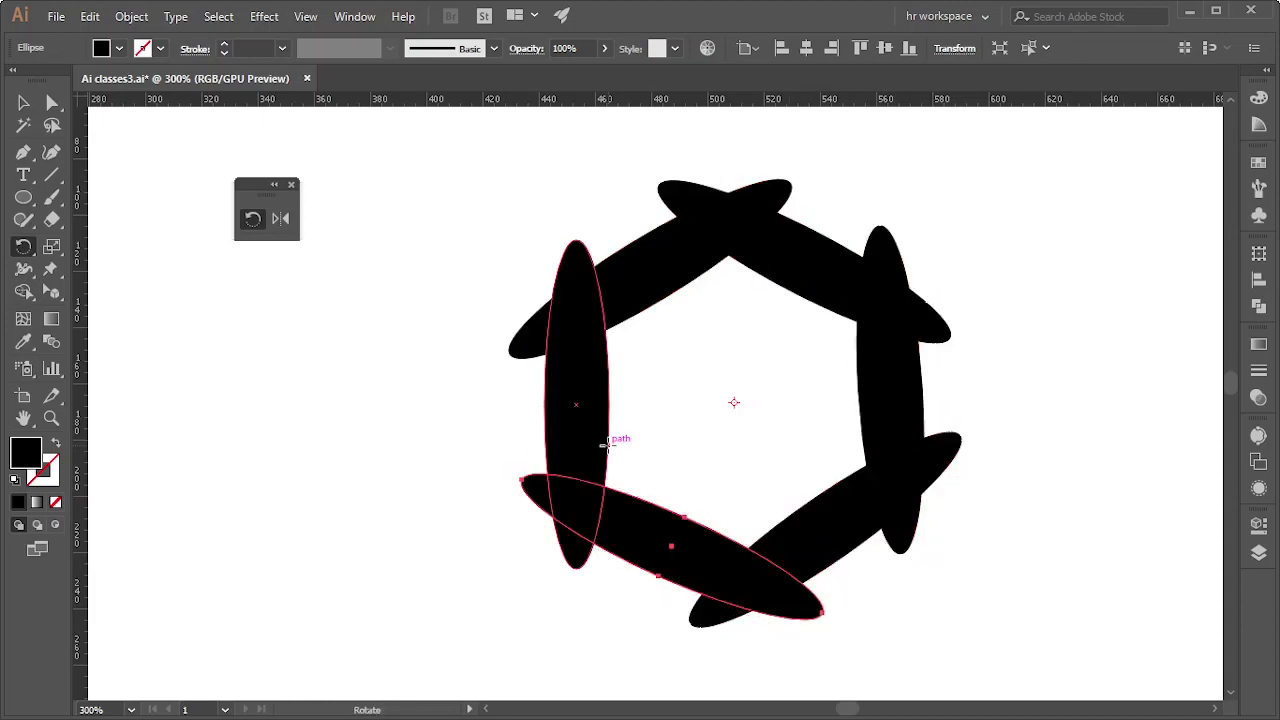
pyautogui.press('v')
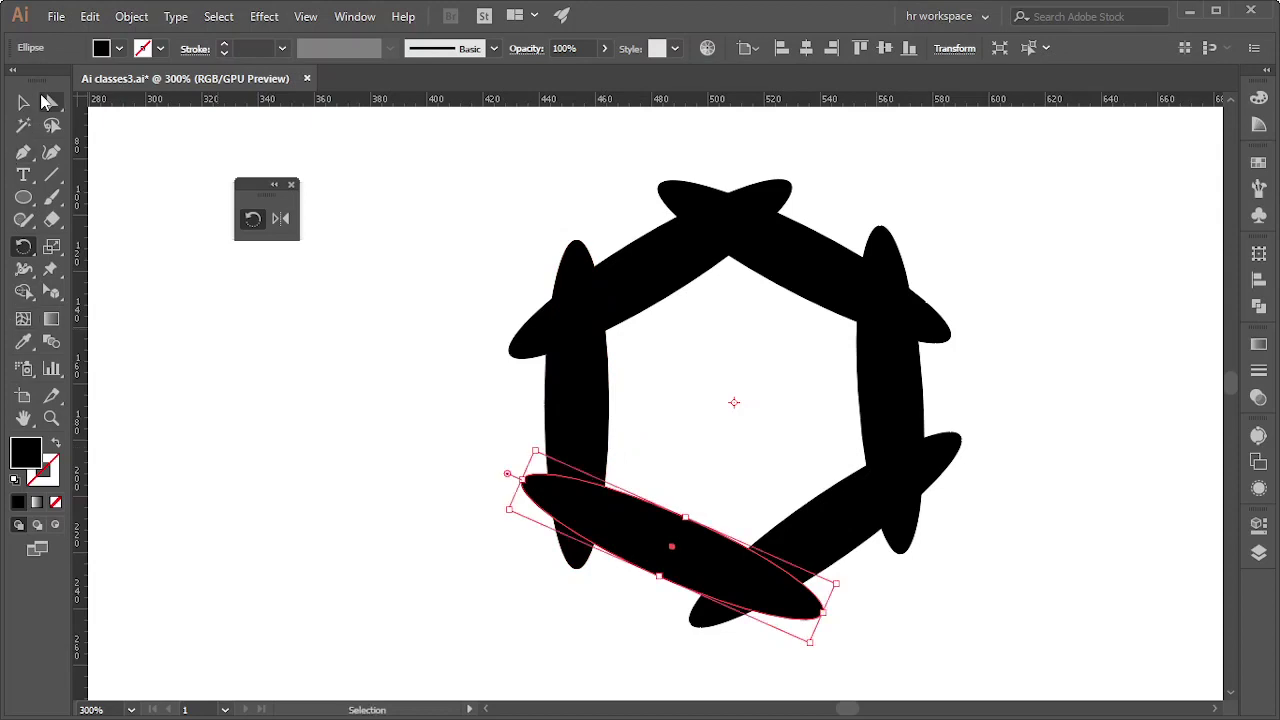
pyautogui.press('r')
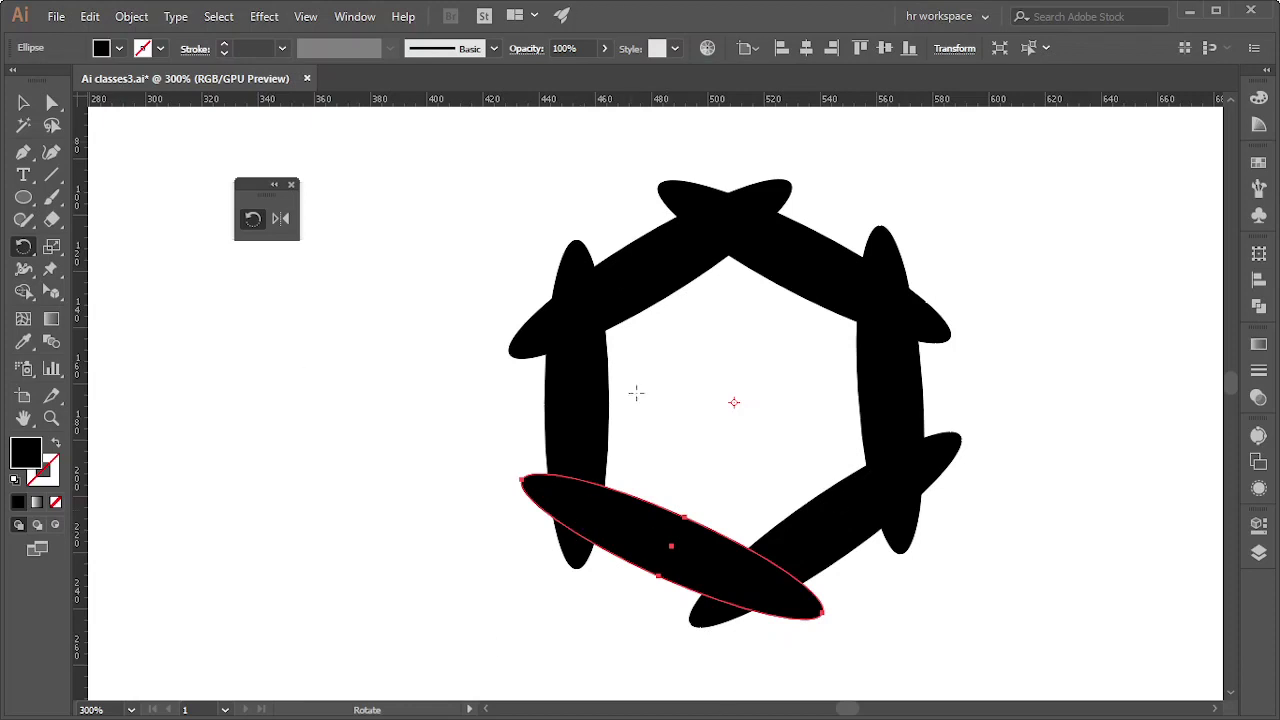
pyautogui.hotkey('ctrl', 'z')
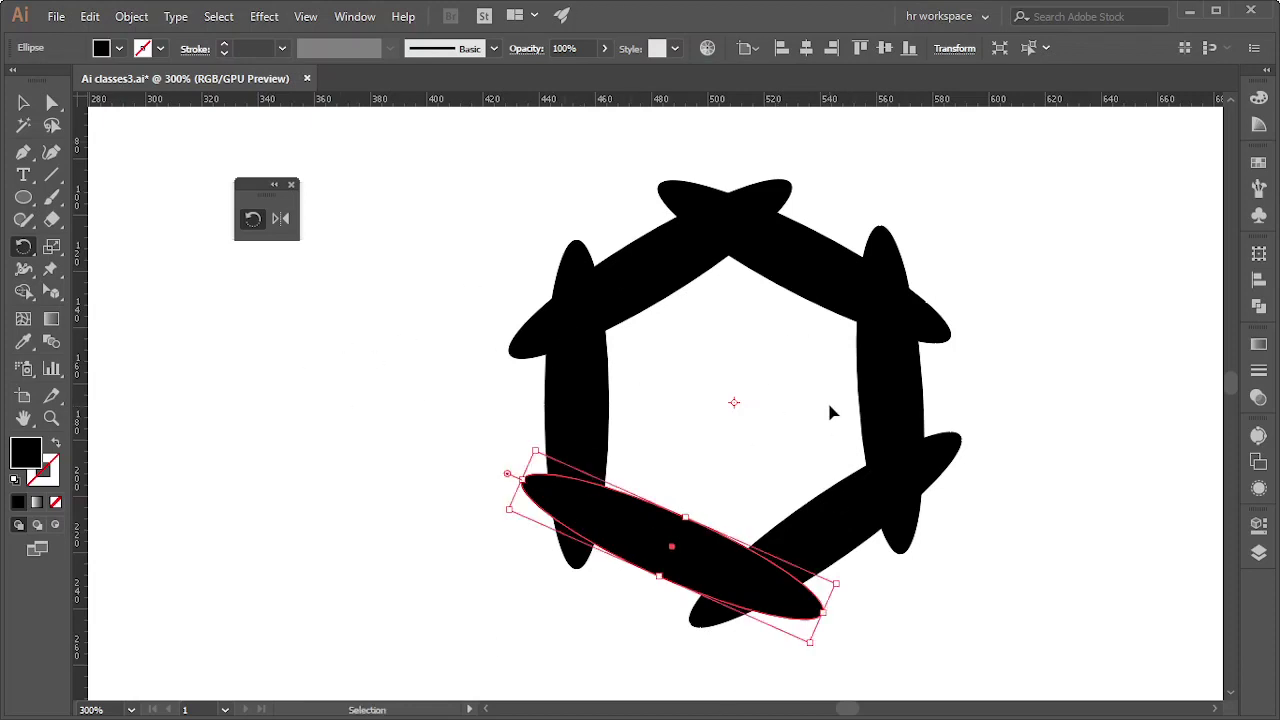
pyautogui.hotkey('ctrl', 'z')
pyautogui.hotkey('ctrl', 'z')
pyautogui.hotkey('ctrl', 'z')
pyautogui.hotkey('ctrl', 'z')
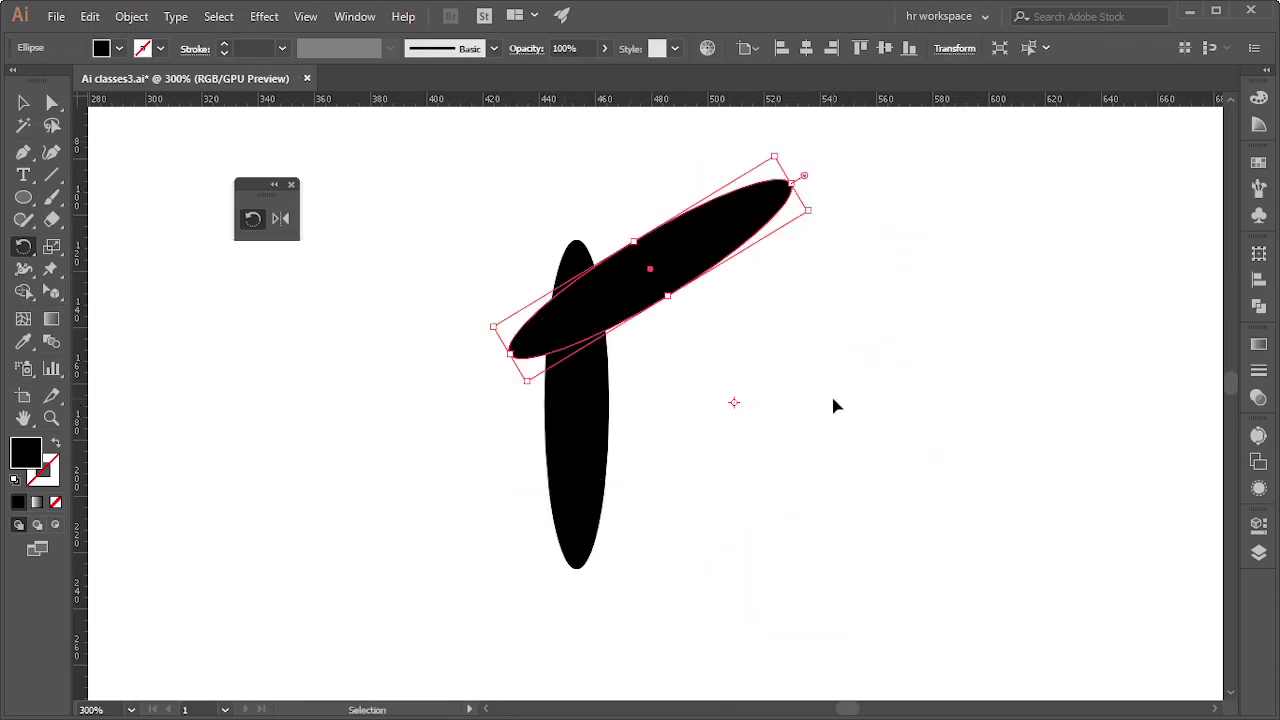
pyautogui.hotkey('ctrl', 'z')
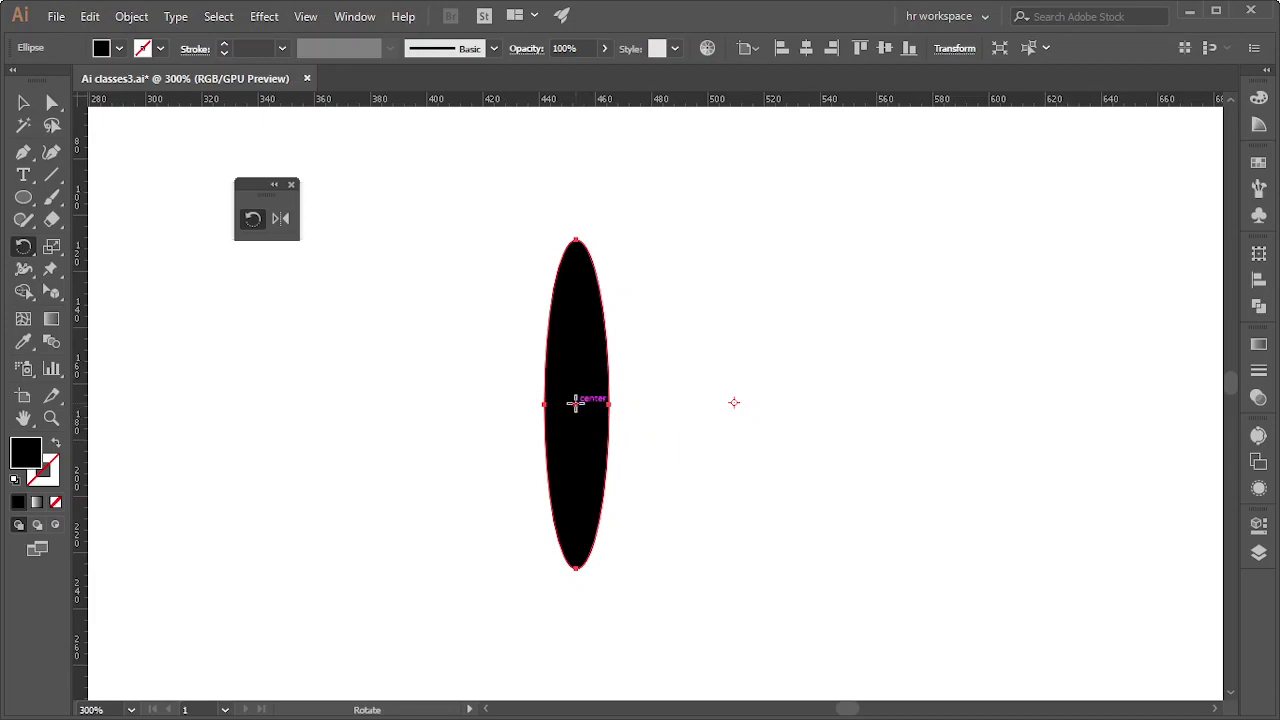
# Make a copy of the ellipse rotated 10° about its bottom tip.
pyautogui.scroll(-3, 599, 498)
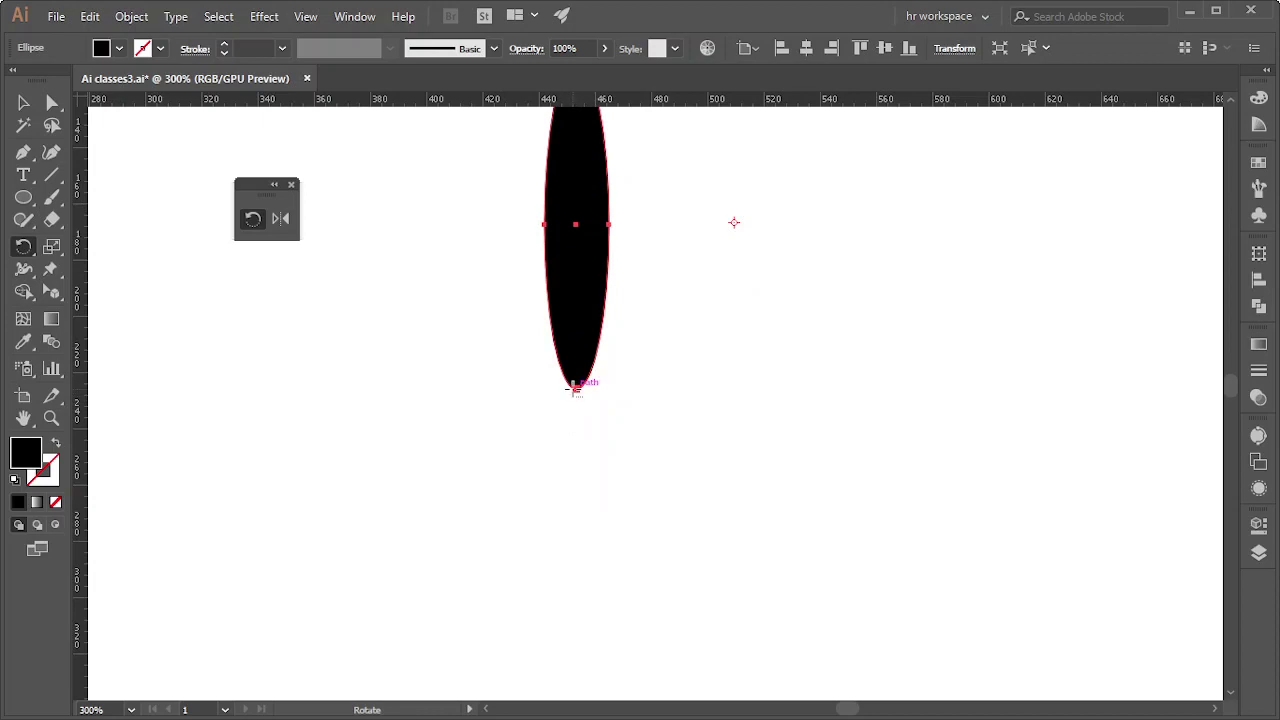
pyautogui.keyDown('alt'); pyautogui.click(575, 389); pyautogui.keyUp('alt')
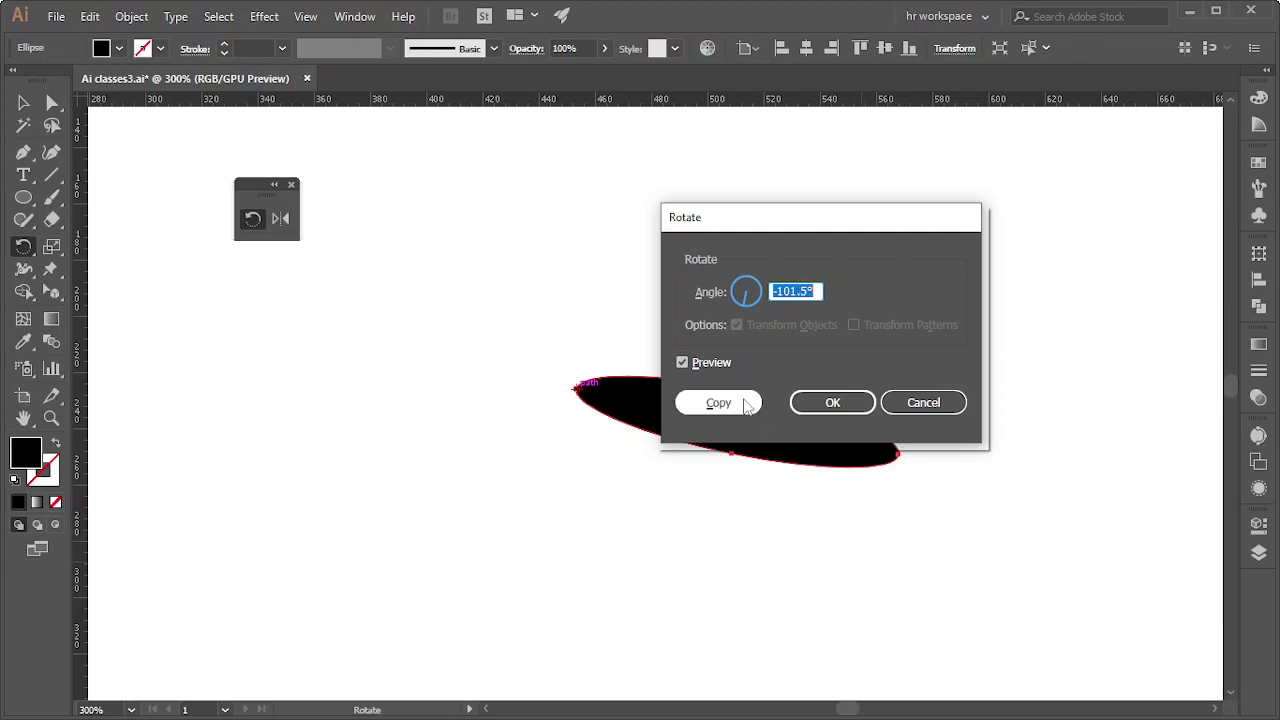
pyautogui.moveTo(793, 227); pyautogui.dragTo(783, 227)
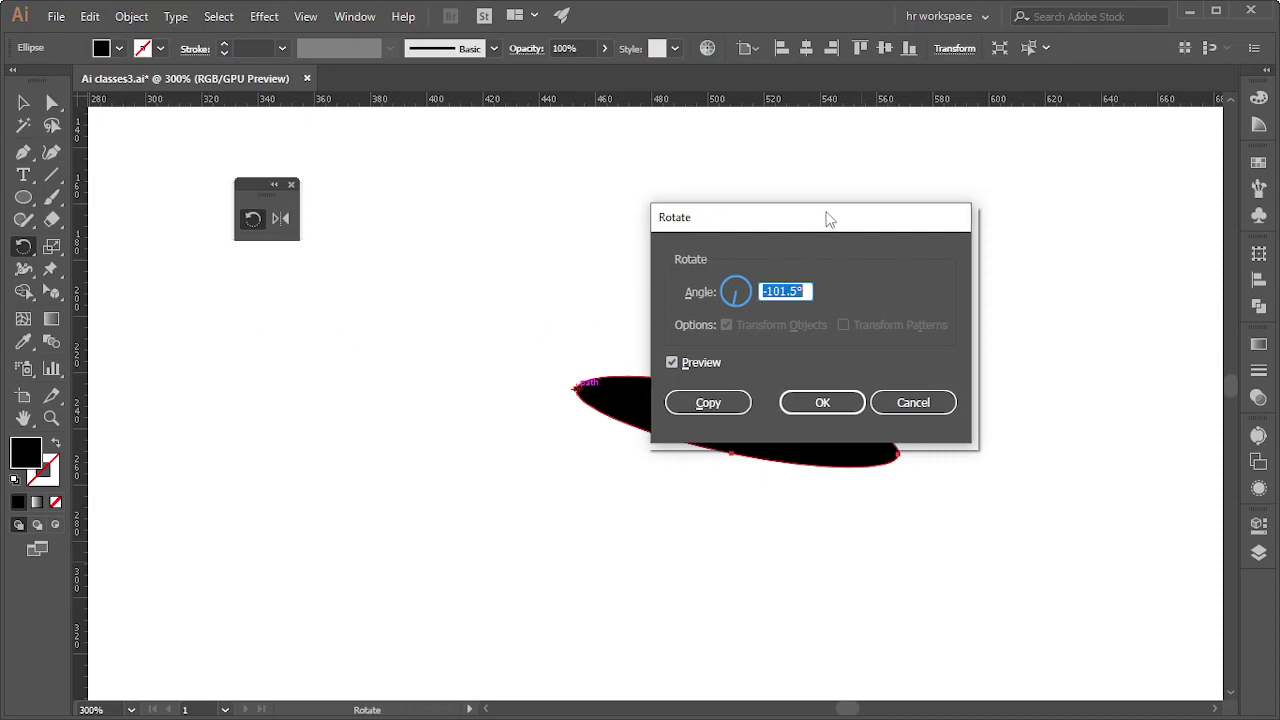
pyautogui.moveTo(829, 214)
pyautogui.mouseDown()
pyautogui.moveTo(346, 240)
pyautogui.moveTo(392, 263)
pyautogui.mouseUp()
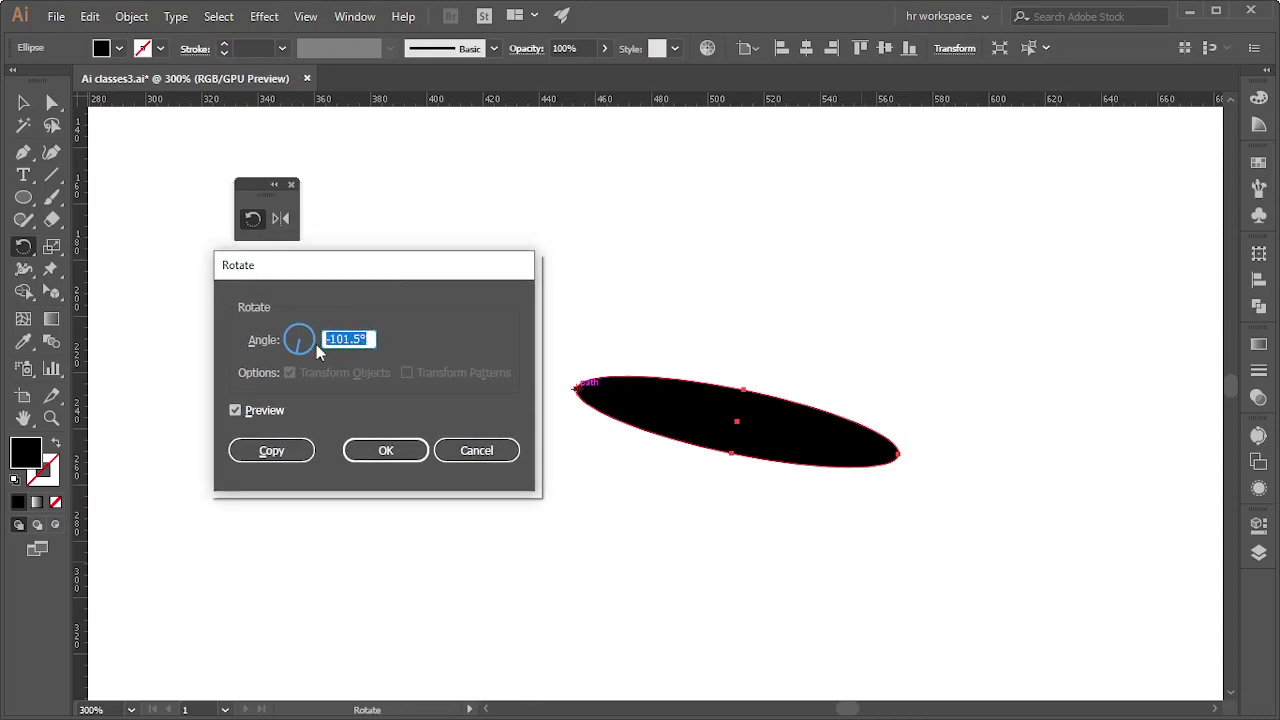
pyautogui.write('10')
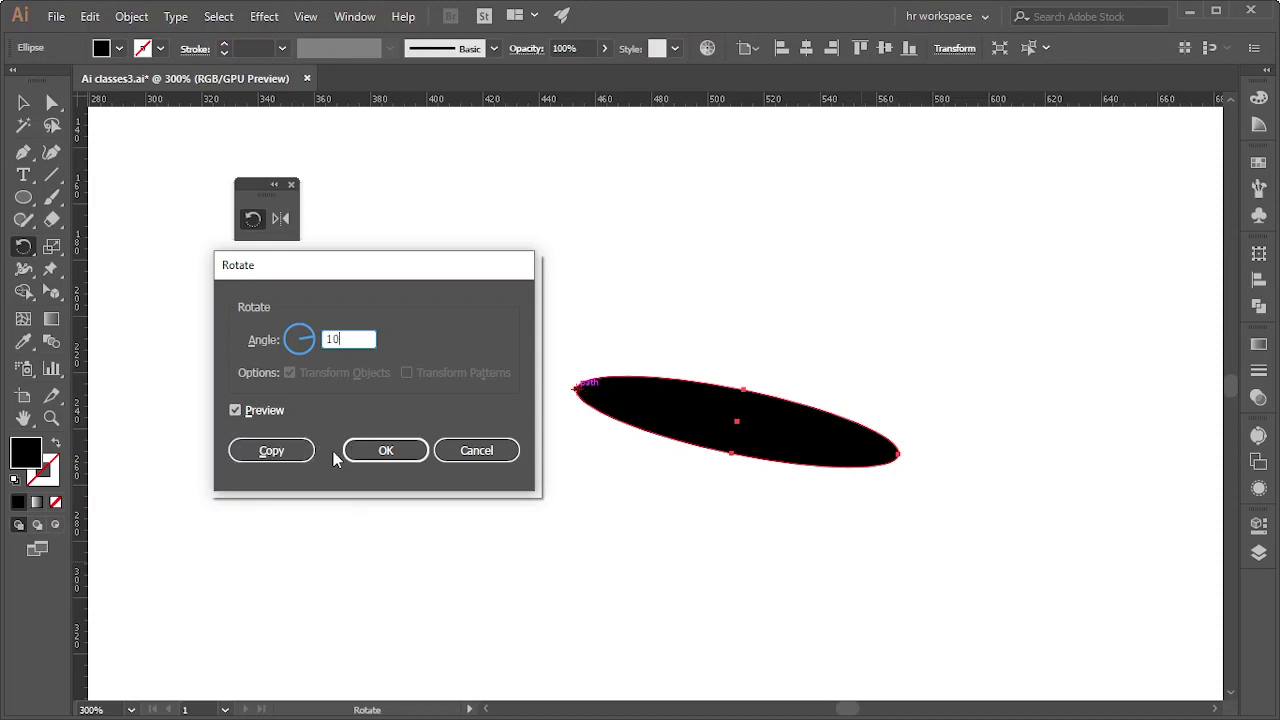
pyautogui.click(268, 450)
# Repeat the 10° rotated copy with Ctrl+D until the flower is complete, then zoom out.
pyautogui.scroll(2, 599, 403)
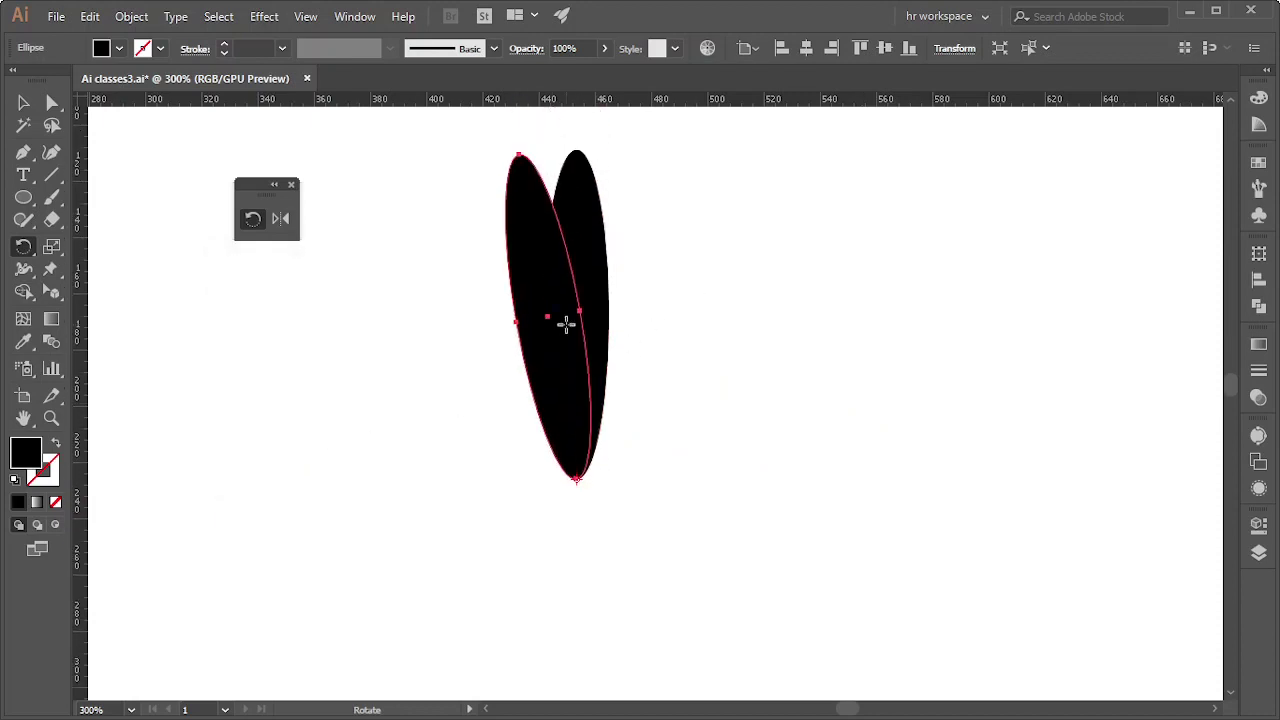
pyautogui.press('v')
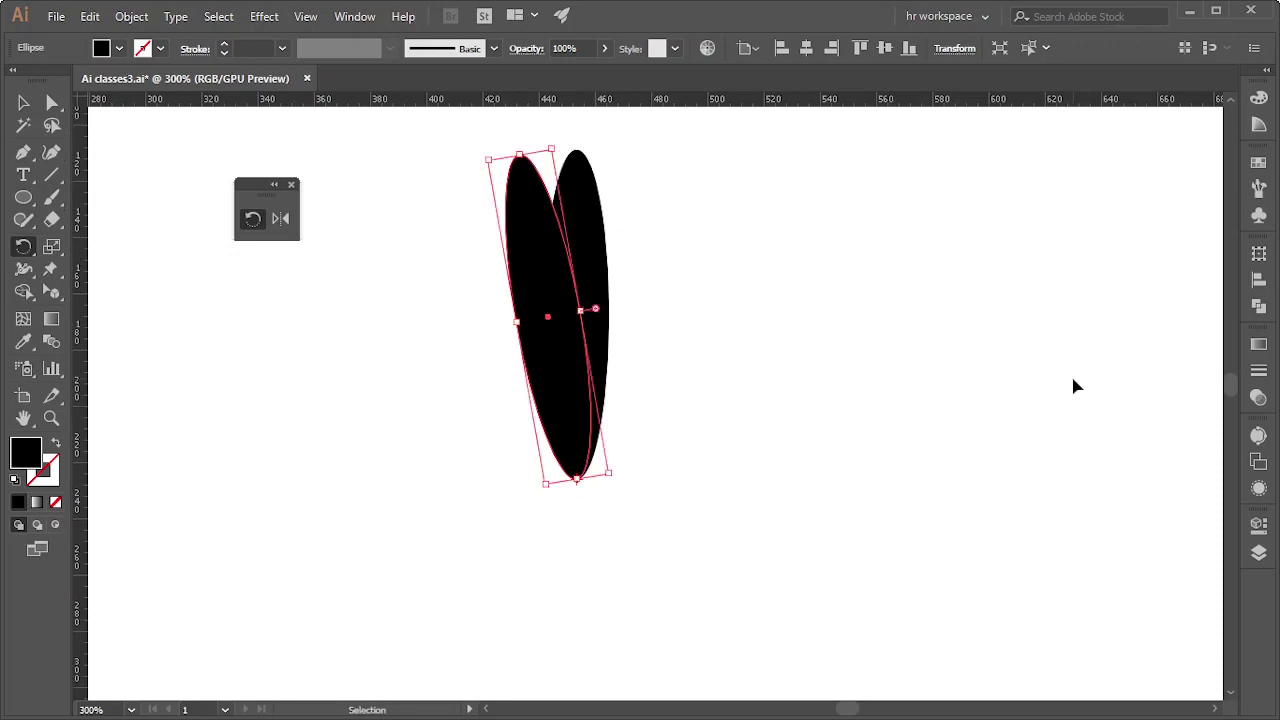
pyautogui.hotkey('ctrl', 'd')
pyautogui.hotkey('ctrl', 'd')
pyautogui.hotkey('ctrl', 'd')
pyautogui.hotkey('ctrl', 'd')
pyautogui.hotkey('ctrl', 'd')
pyautogui.hotkey('ctrl', 'd')
pyautogui.hotkey('ctrl', 'd')
pyautogui.hotkey('ctrl', 'd')
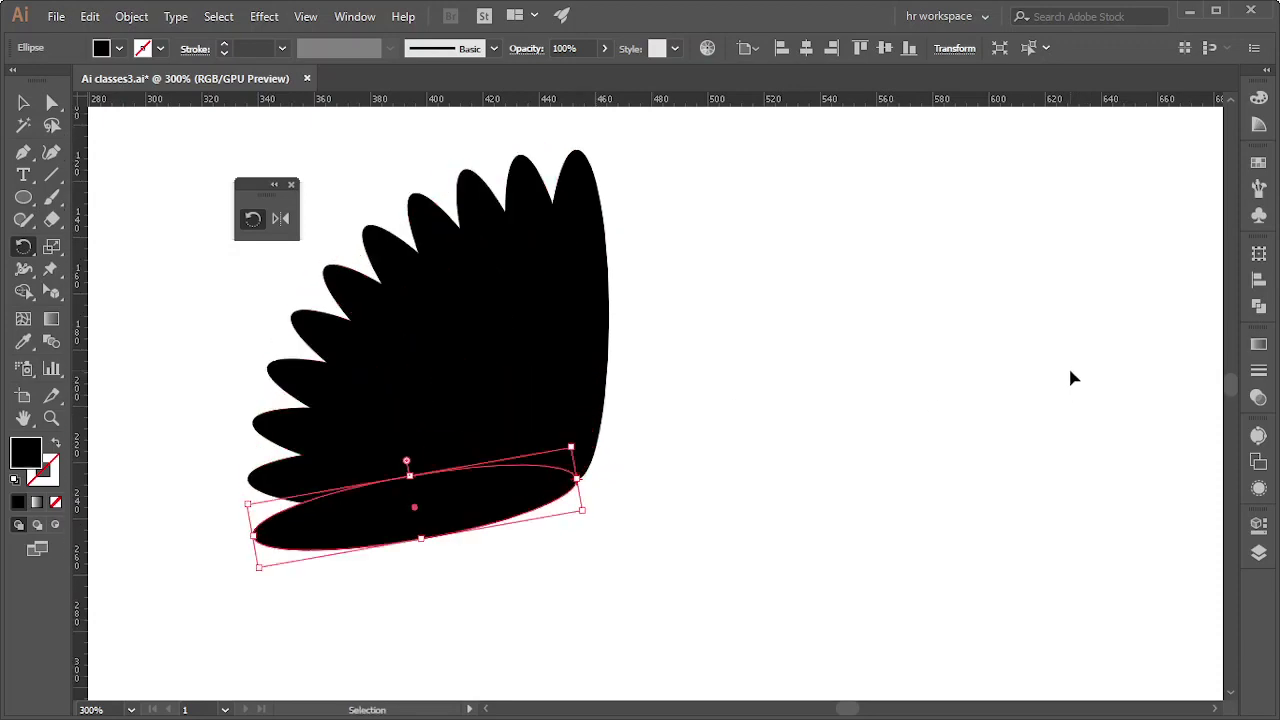
pyautogui.hotkey('ctrl', 'd')
pyautogui.hotkey('ctrl', 'd')
pyautogui.hotkey('ctrl', 'd')
pyautogui.hotkey('ctrl', 'd')
pyautogui.hotkey('ctrl', 'd')
pyautogui.hotkey('ctrl', 'd')
pyautogui.hotkey('ctrl', 'd')
pyautogui.hotkey('ctrl', 'd')
pyautogui.hotkey('ctrl', 'd')
pyautogui.hotkey('ctrl', 'd')
pyautogui.hotkey('ctrl', 'd')
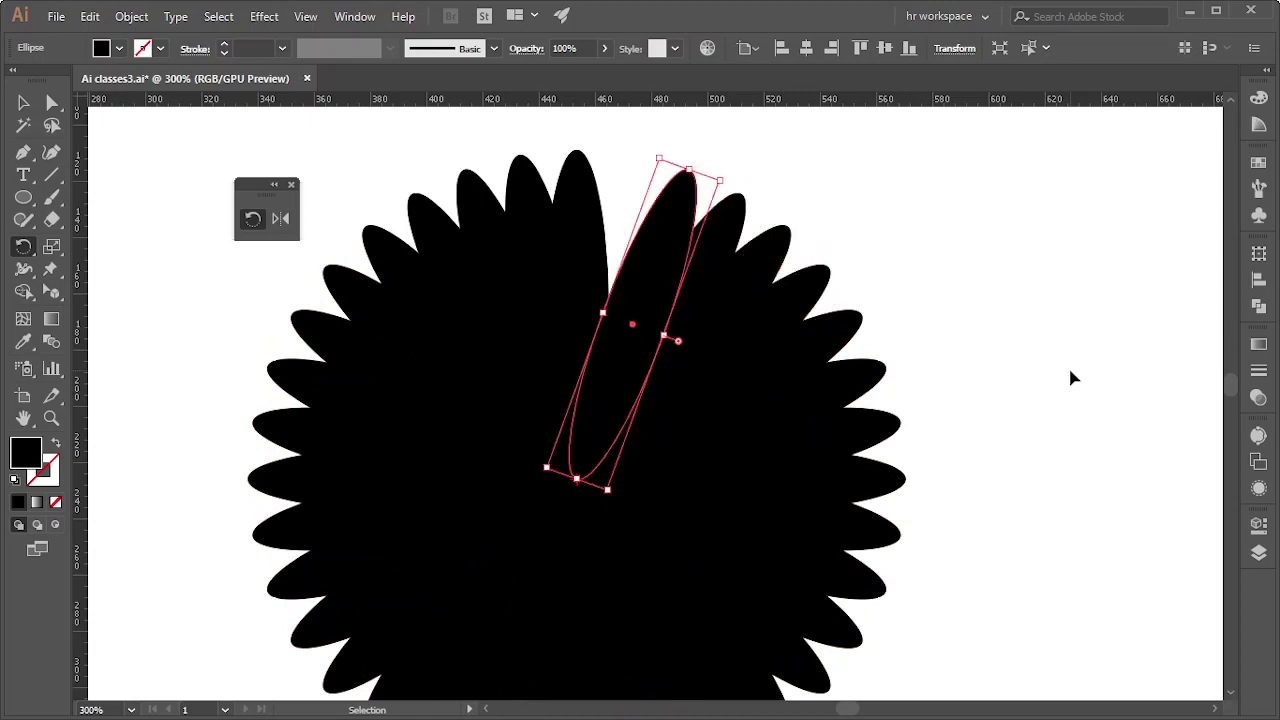
pyautogui.hotkey('ctrl', 'd')
pyautogui.press('v')
pyautogui.hotkey('ctrl', '-')
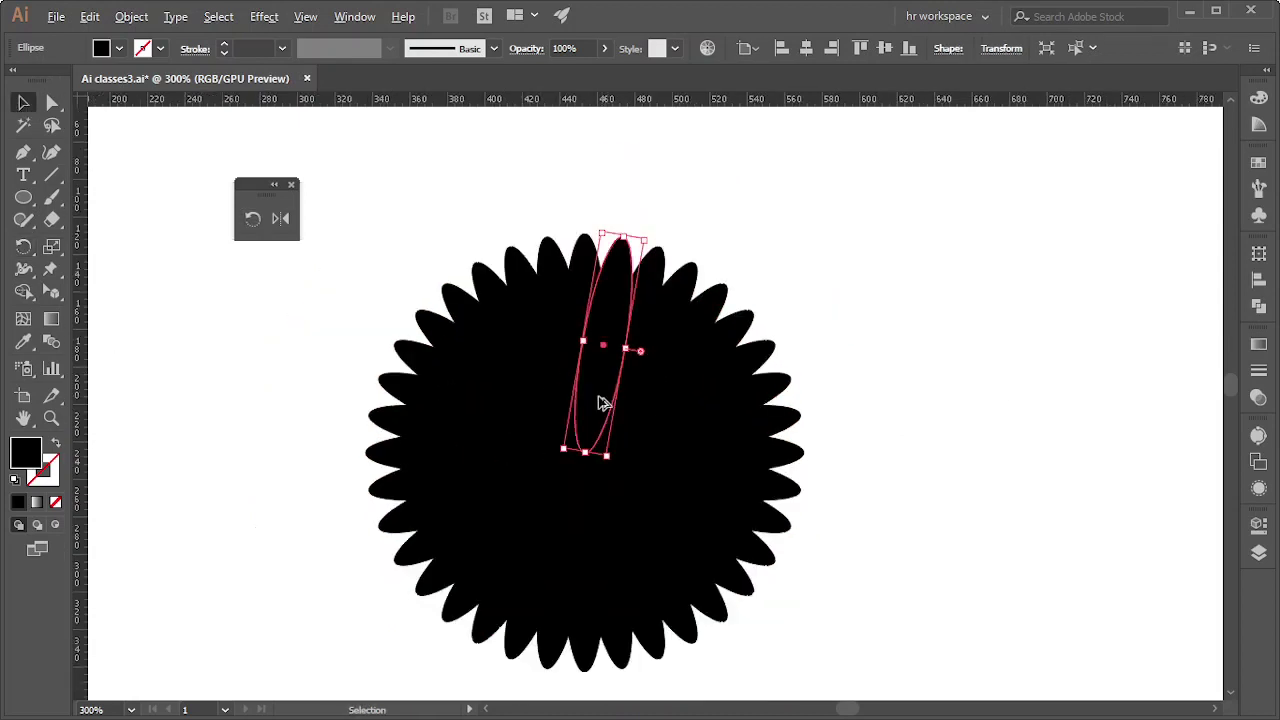
pyautogui.hotkey('ctrl', '-')
# Select all petal copies and zoom in to check they share one centre anchor.
pyautogui.moveTo(494, 236); pyautogui.dragTo(780, 523)
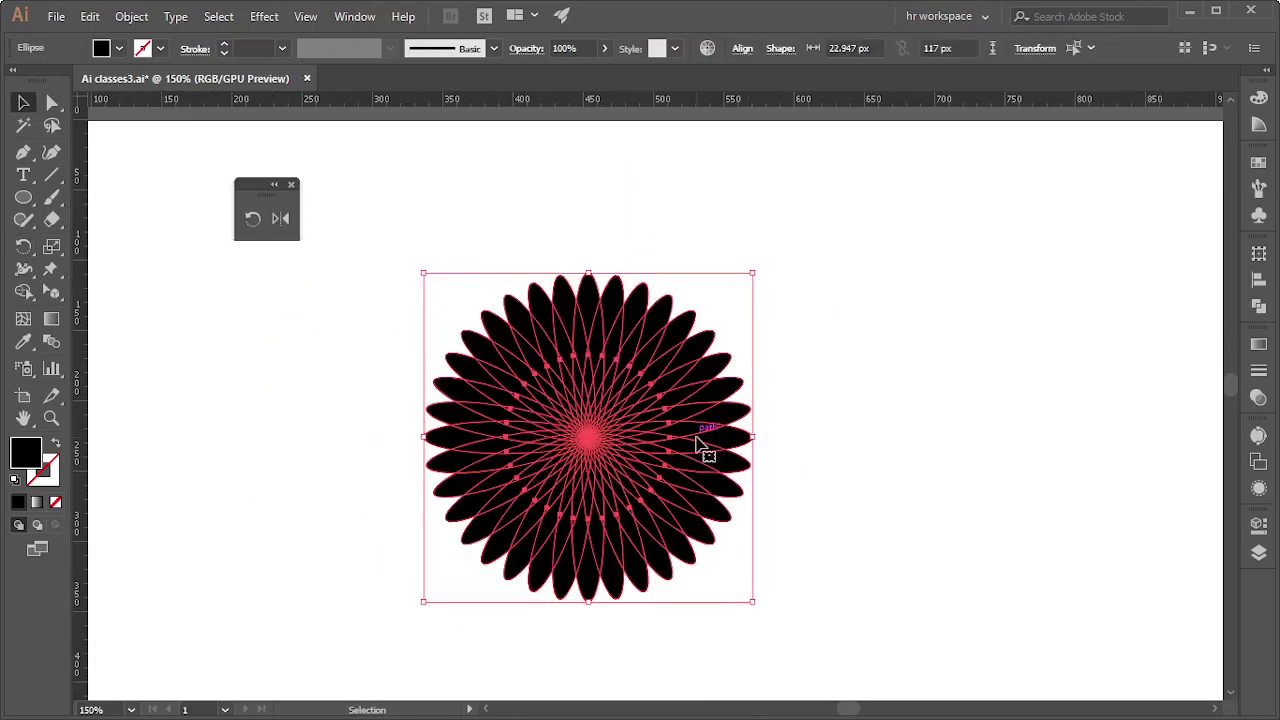
pyautogui.hotkey('ctrl', '+')
pyautogui.hotkey('ctrl', '+')
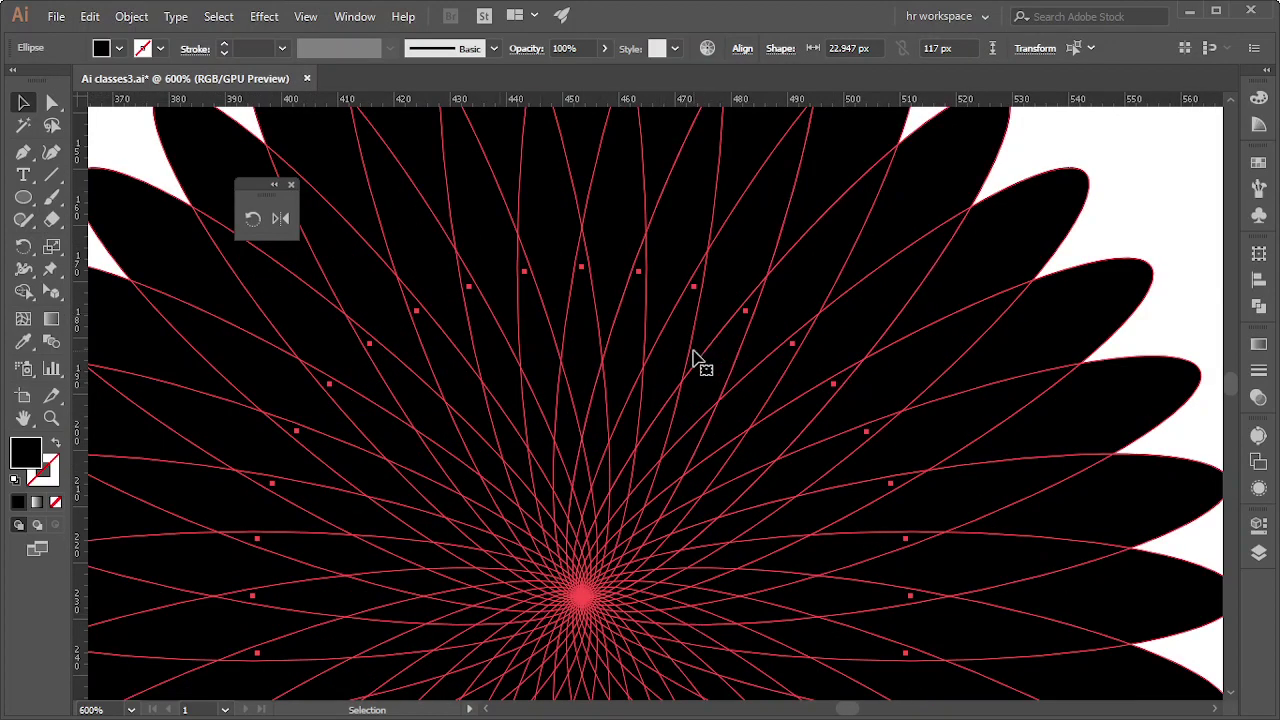
pyautogui.scroll(-1, 876, 503)
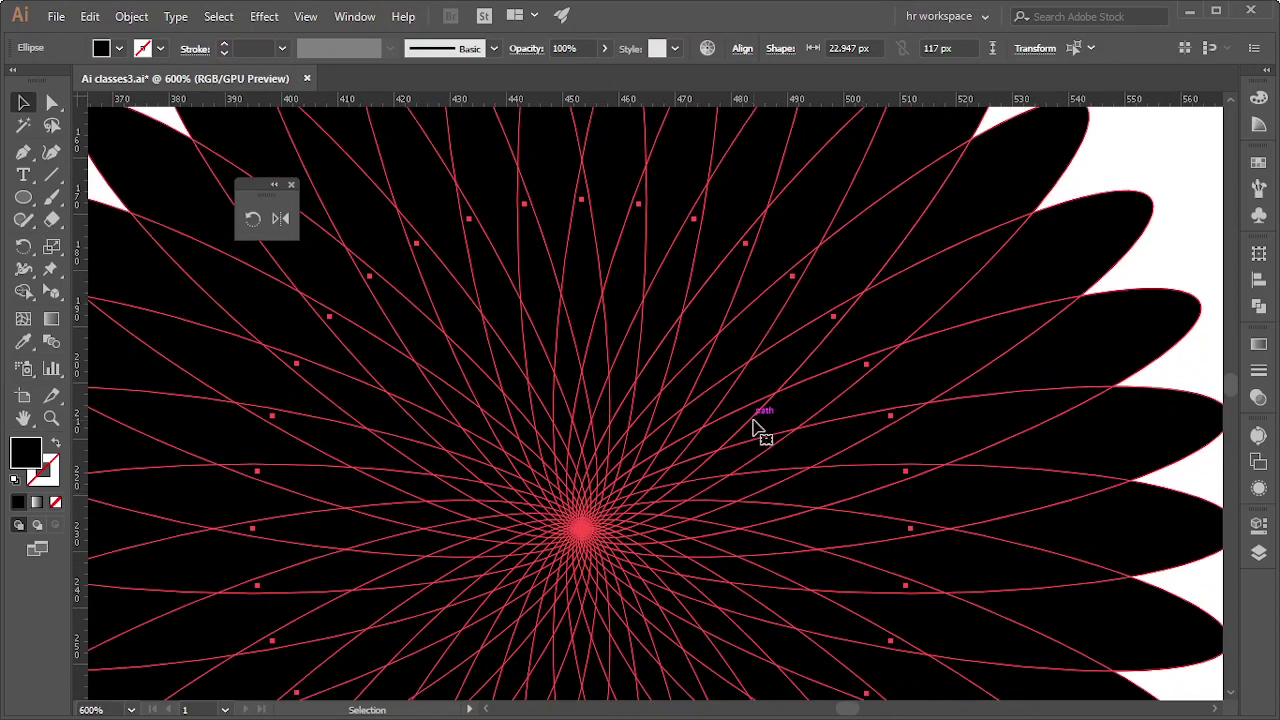
pyautogui.scroll(-3, 765, 402)
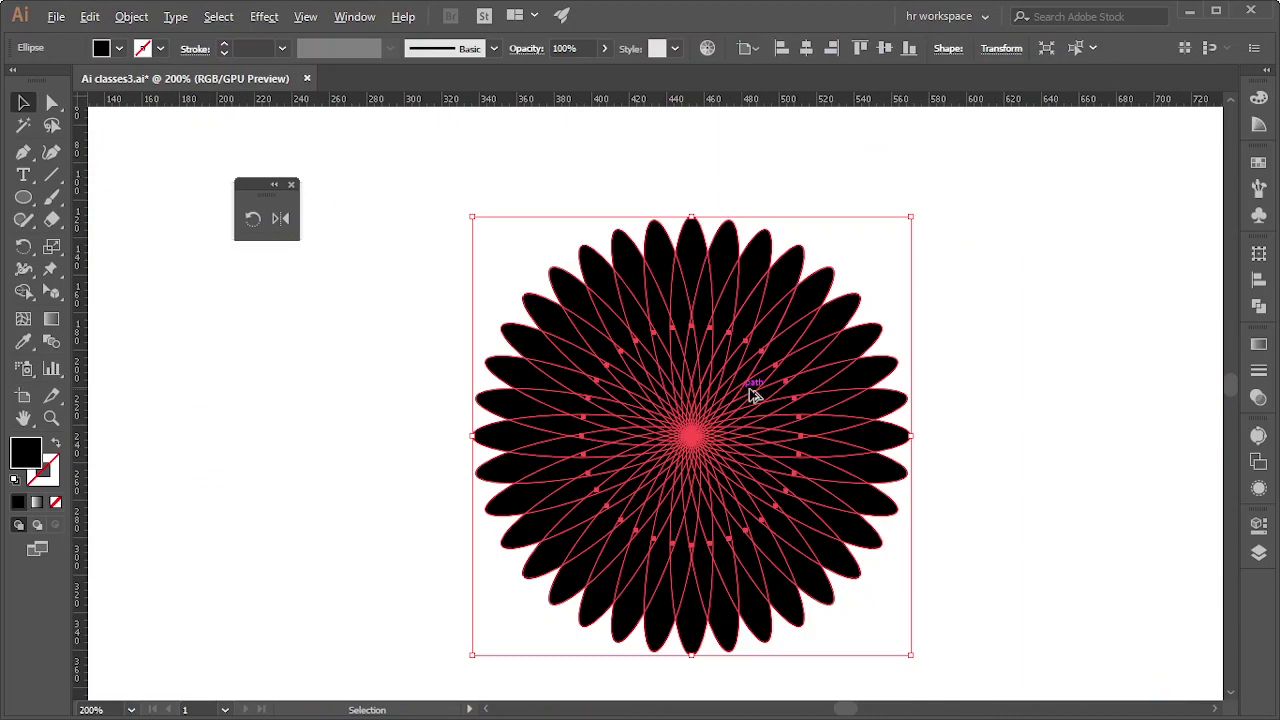
pyautogui.press('a')
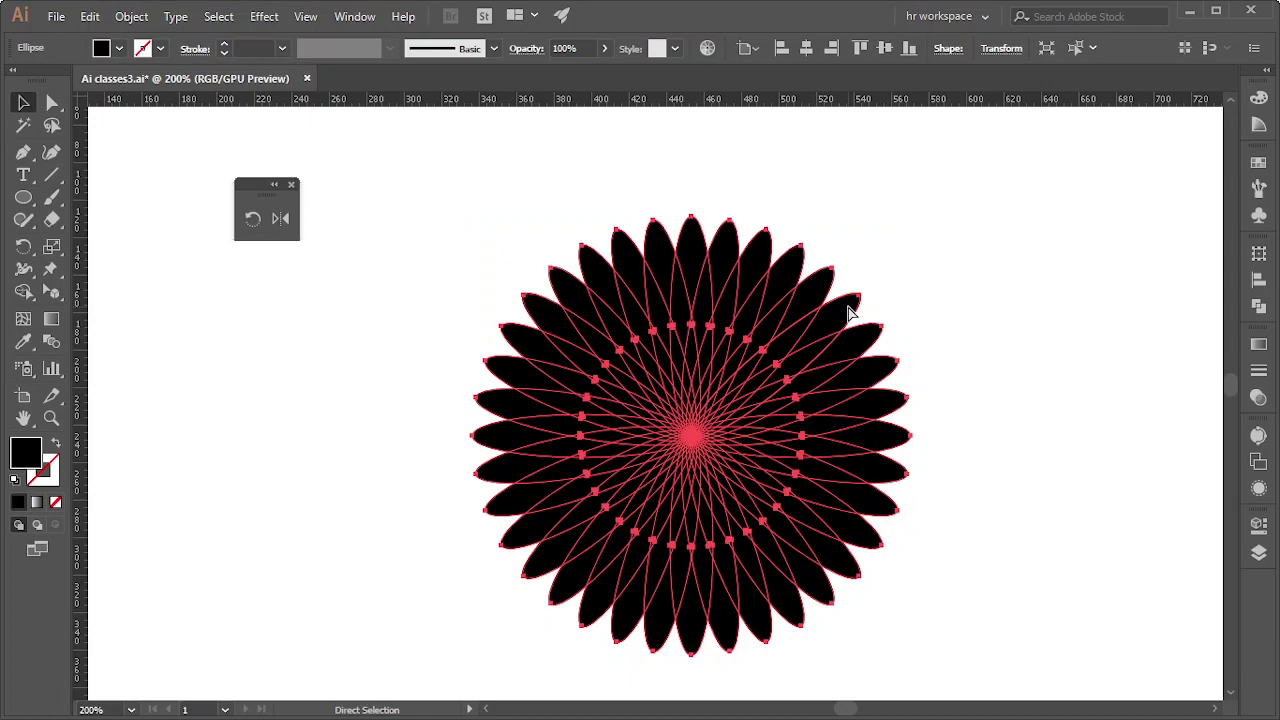
pyautogui.press('v')
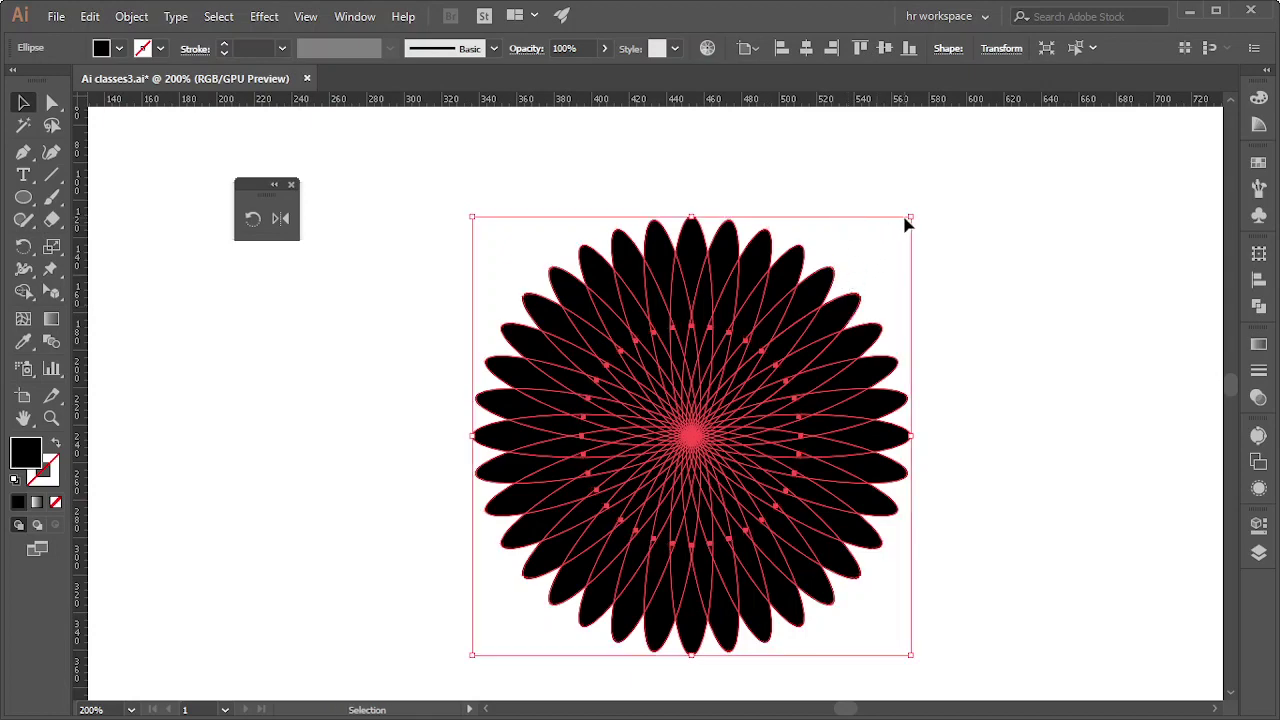
# Scale a smaller copy of the flower toward its centre, rotate it to offset the petals, and fill it white.
pyautogui.moveTo(909, 218); pyautogui.dragTo(802, 324)
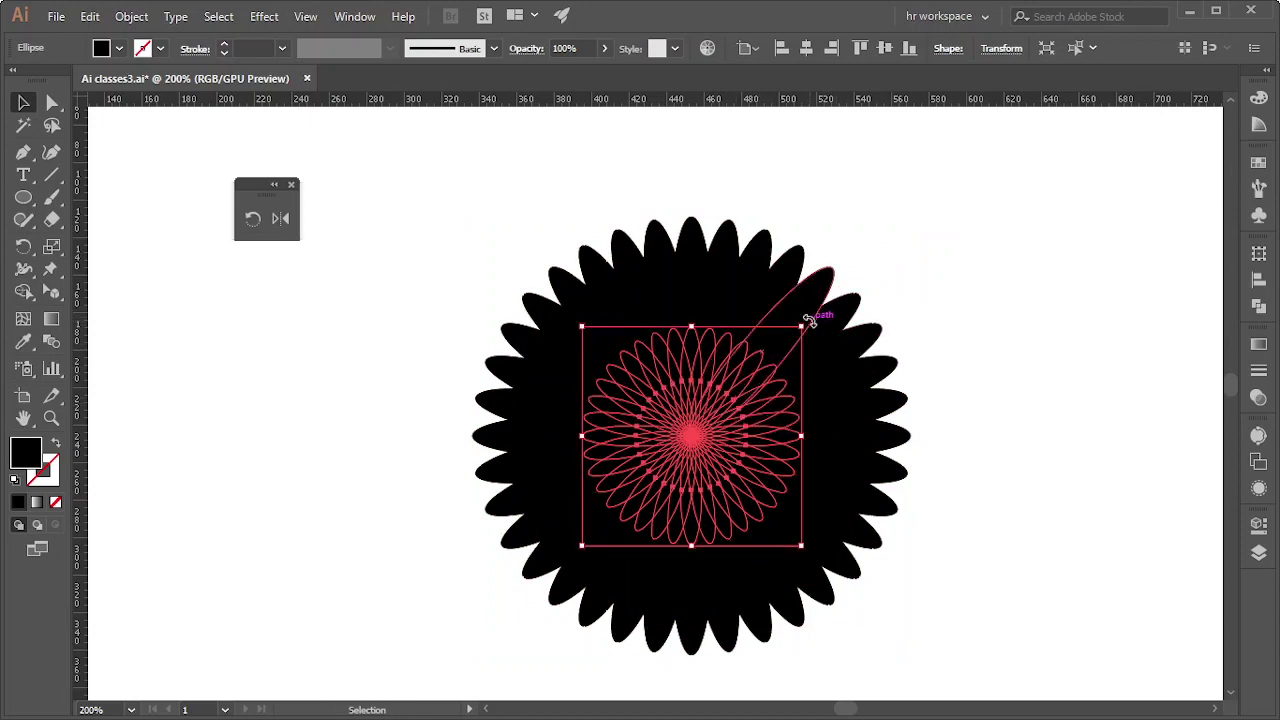
pyautogui.moveTo(806, 322); pyautogui.dragTo(846, 406)
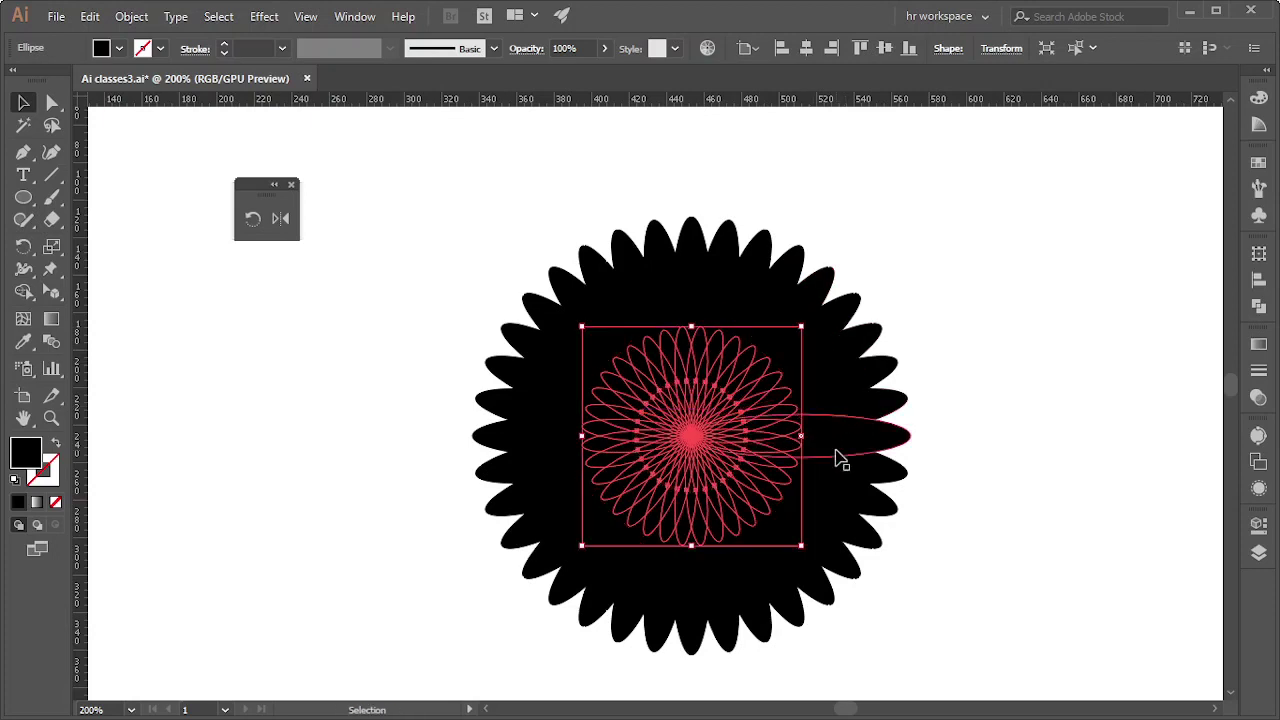
pyautogui.click(23, 341)
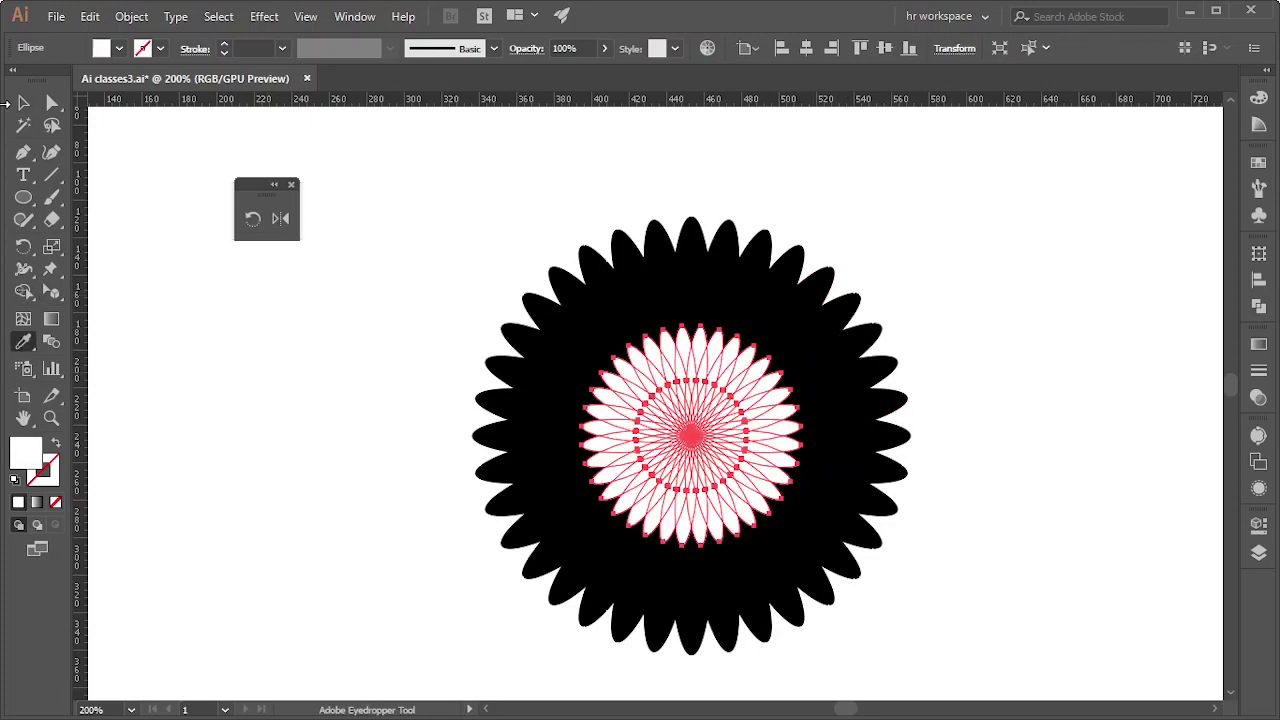
pyautogui.click(23, 103)
pyautogui.click(385, 255)
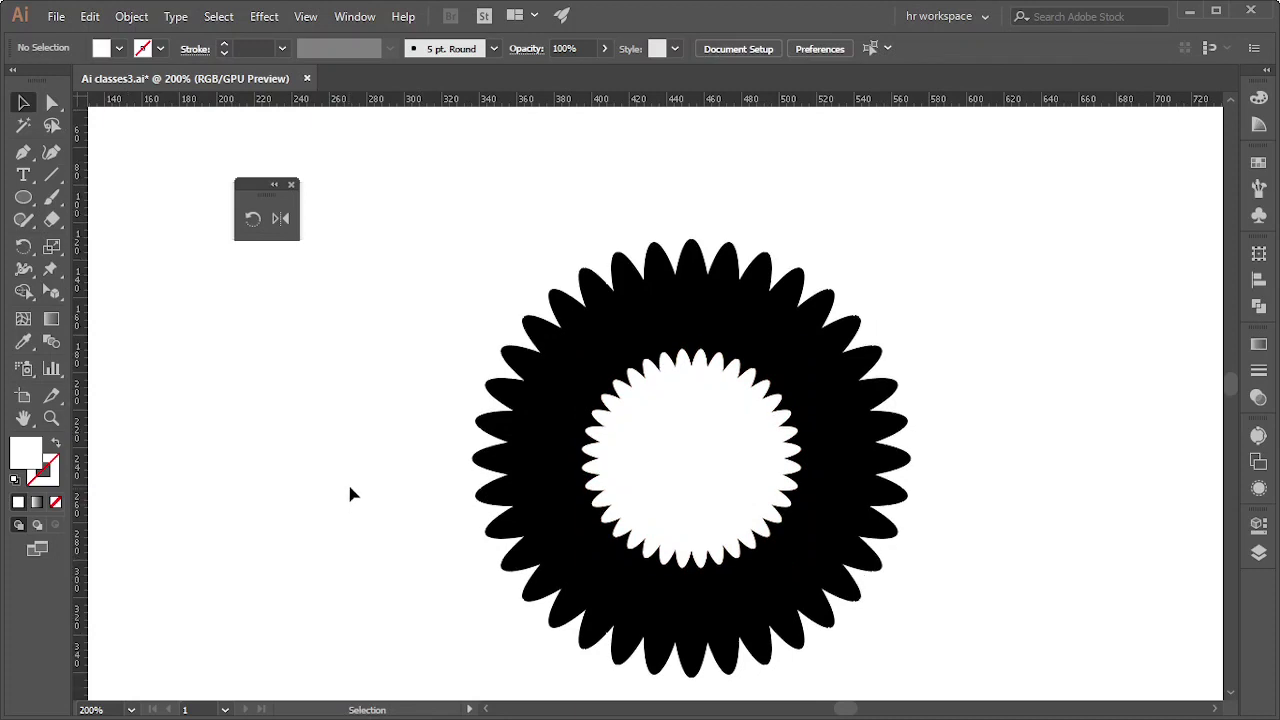
pyautogui.scroll(-2, 347, 481)
# Select the white flower and scale a smaller copy of it toward the centre.
pyautogui.click(691, 393)
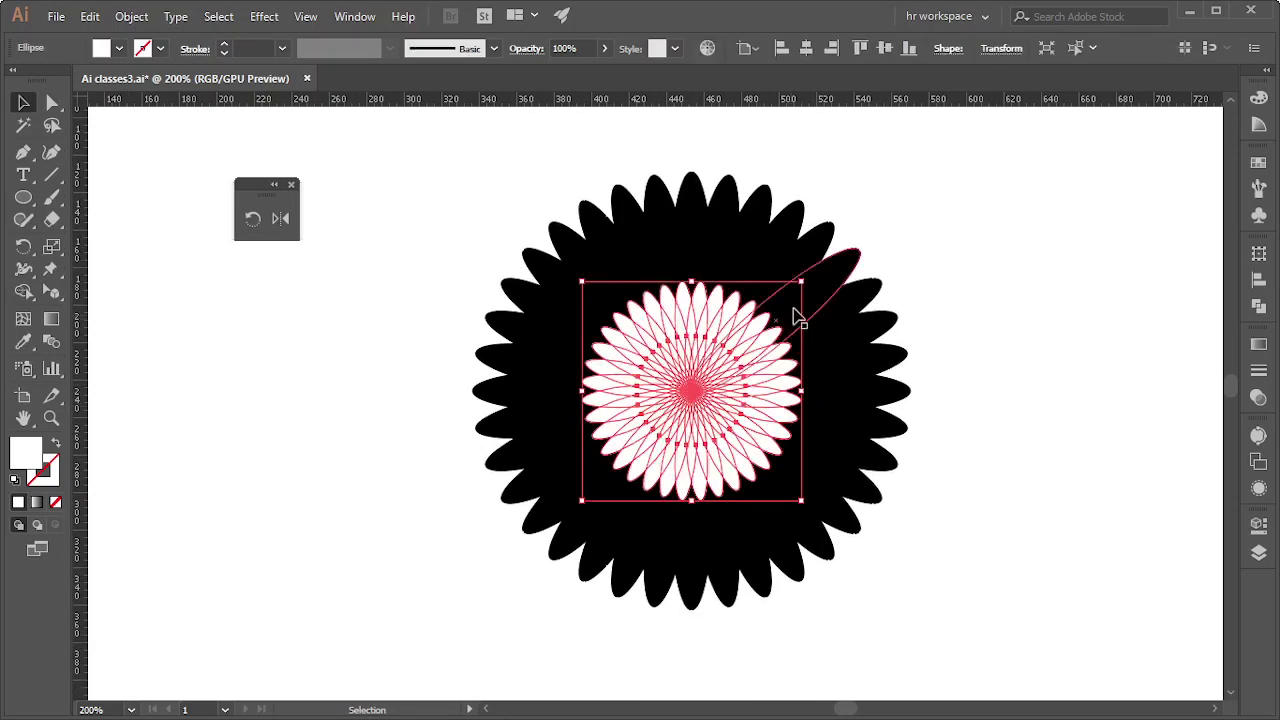
pyautogui.press('a')
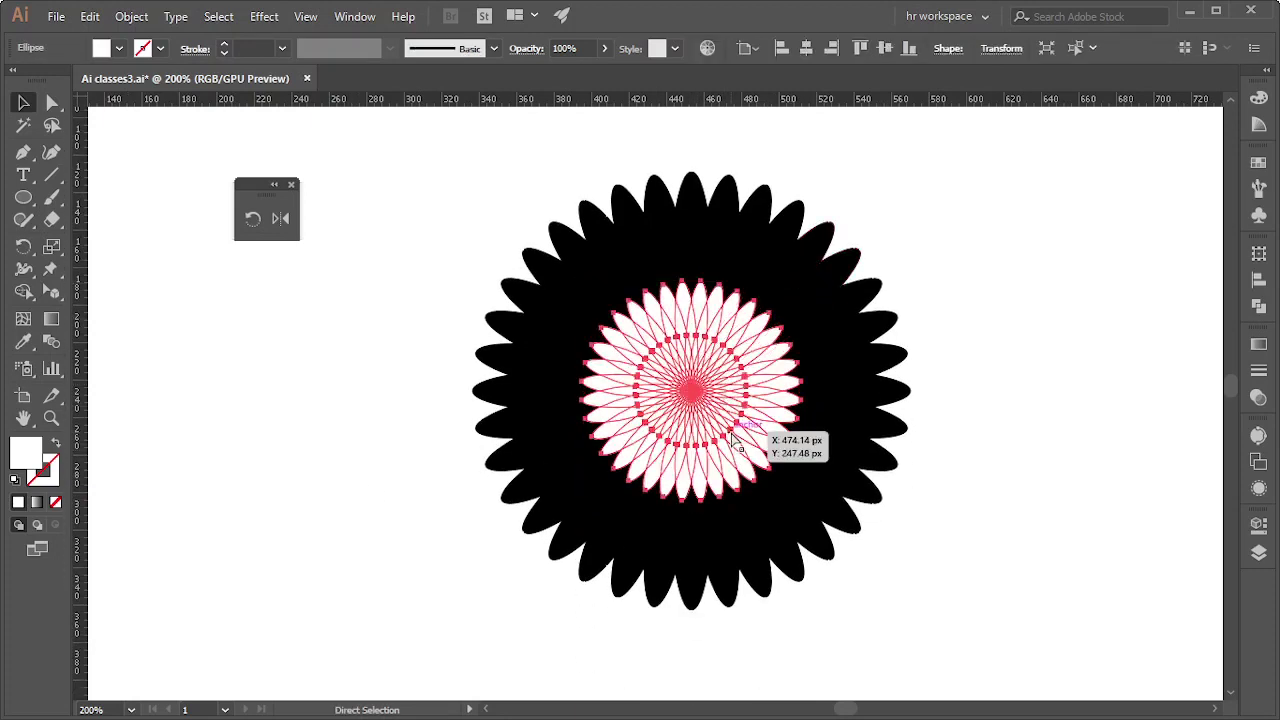
pyautogui.press('v')
pyautogui.moveTo(823, 309)
pyautogui.mouseDown()
pyautogui.moveTo(800, 284)
pyautogui.moveTo(762, 338)
pyautogui.mouseUp()
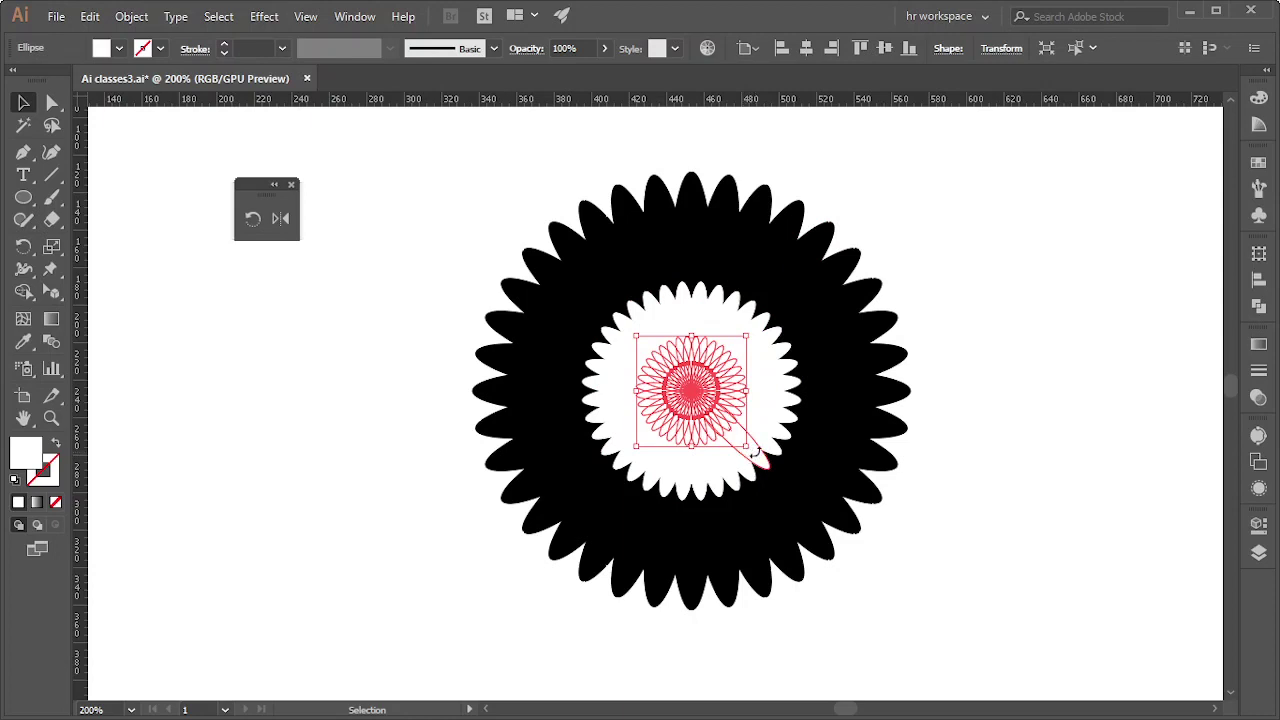
pyautogui.moveTo(756, 452); pyautogui.dragTo(735, 460)
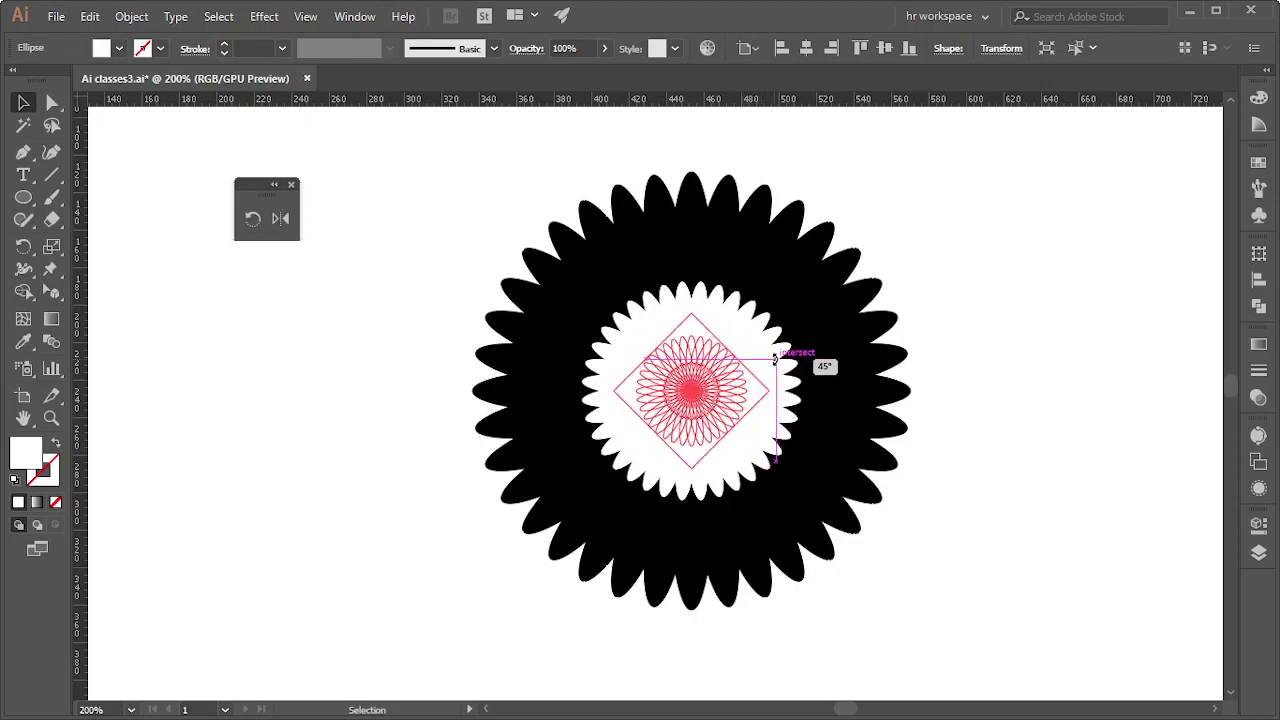
# Fill the small copy black from the Color panel, then reselect it.
pyautogui.click(23, 341)
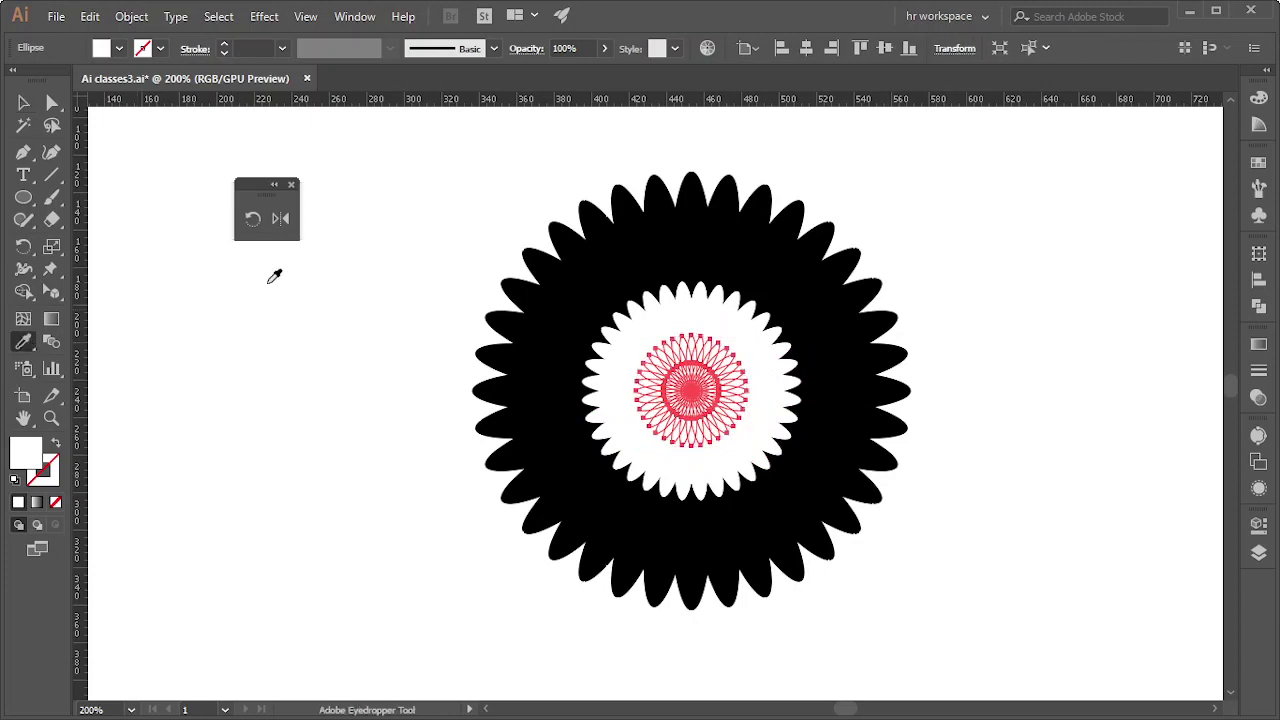
pyautogui.click(1258, 97)
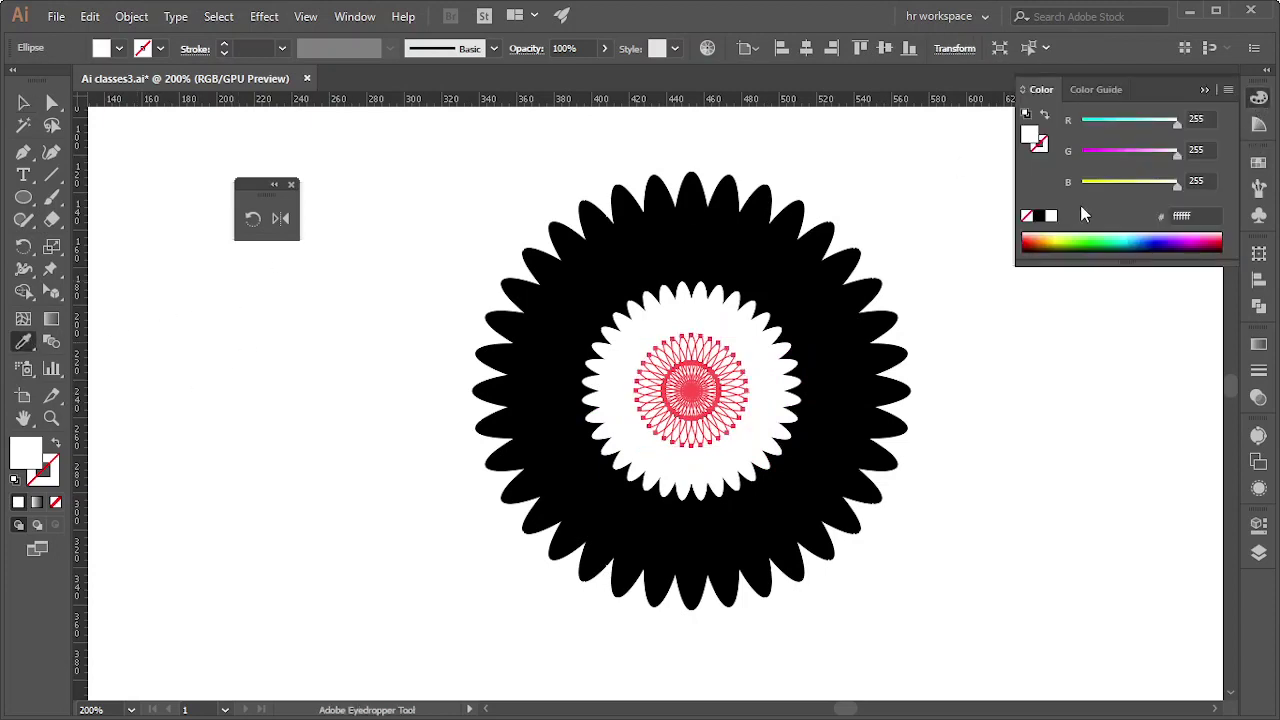
pyautogui.click(1039, 216)
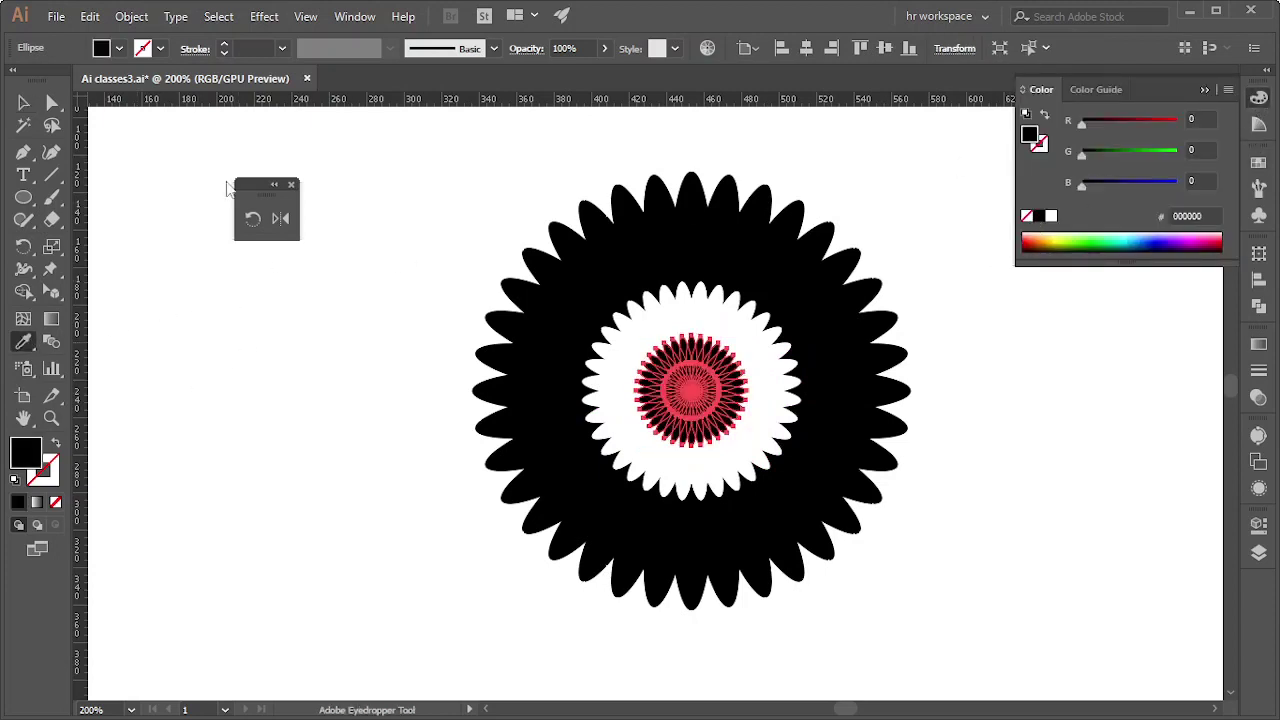
pyautogui.click(23, 103)
pyautogui.click(108, 320)
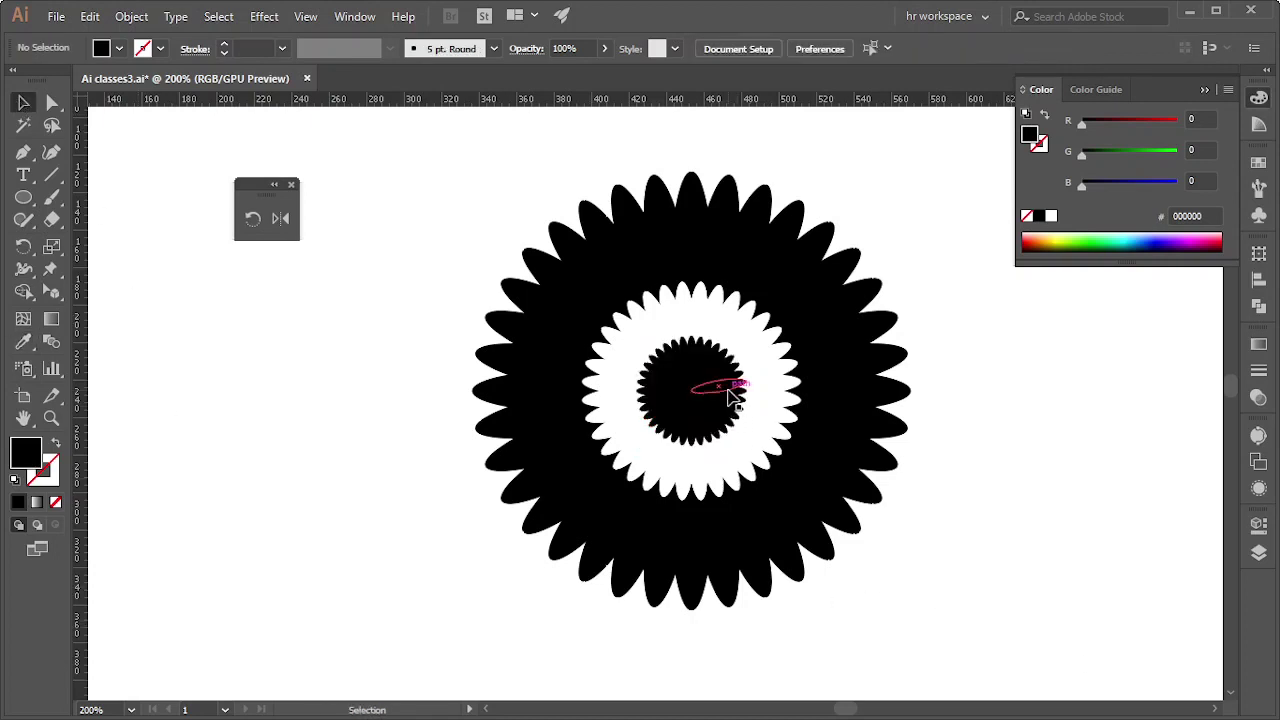
pyautogui.click(742, 402)
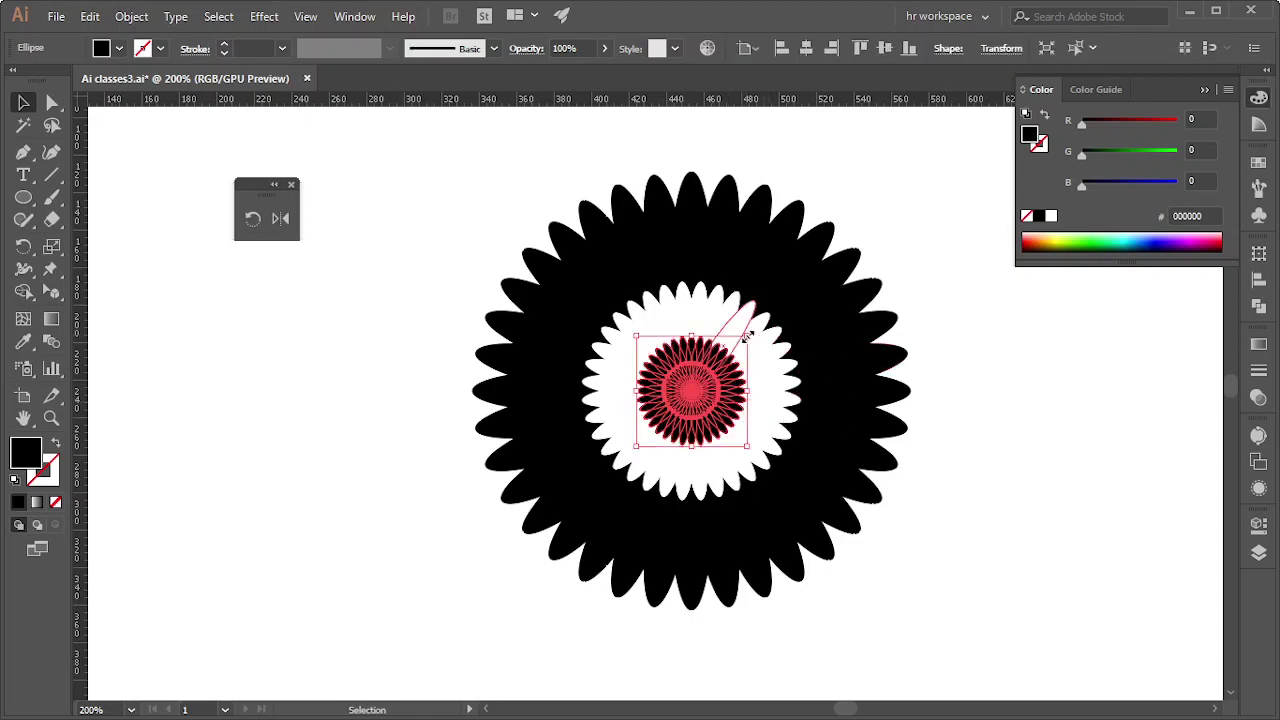
# Scale a tiny copy of the small black flower into its centre and fill it white.
pyautogui.moveTo(746, 337); pyautogui.dragTo(745, 341)
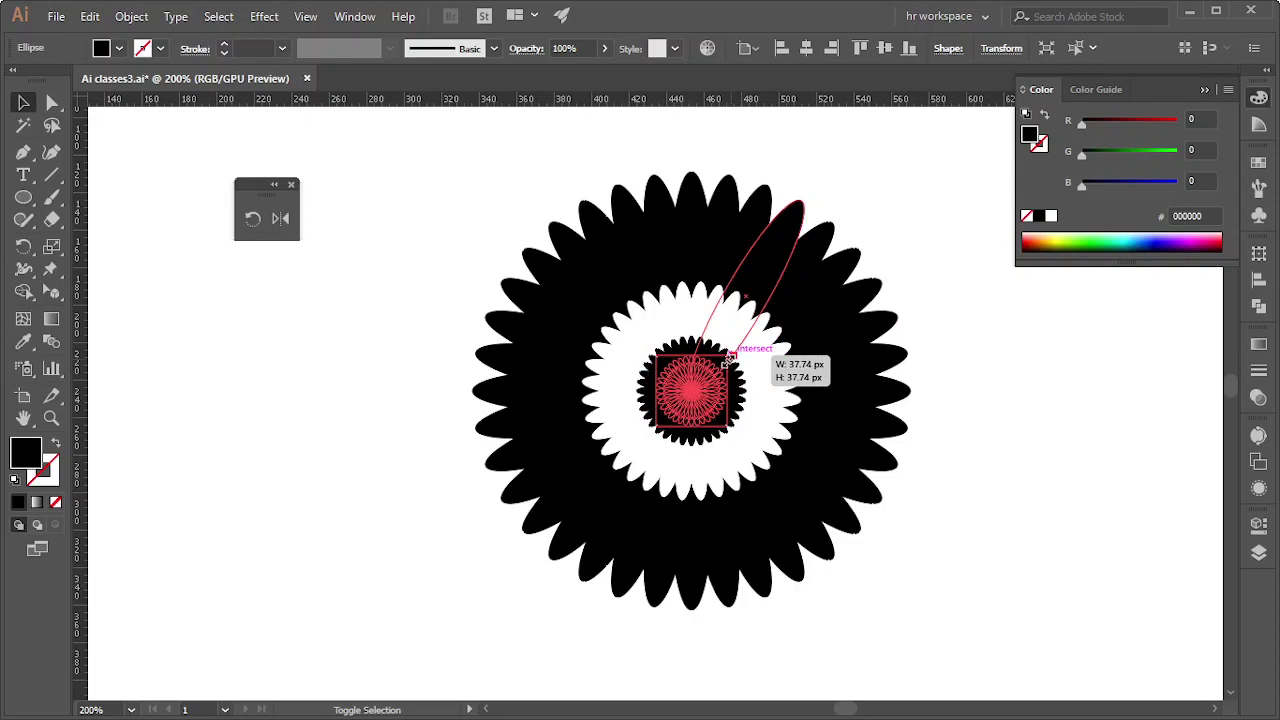
pyautogui.moveTo(731, 357); pyautogui.dragTo(940, 302)
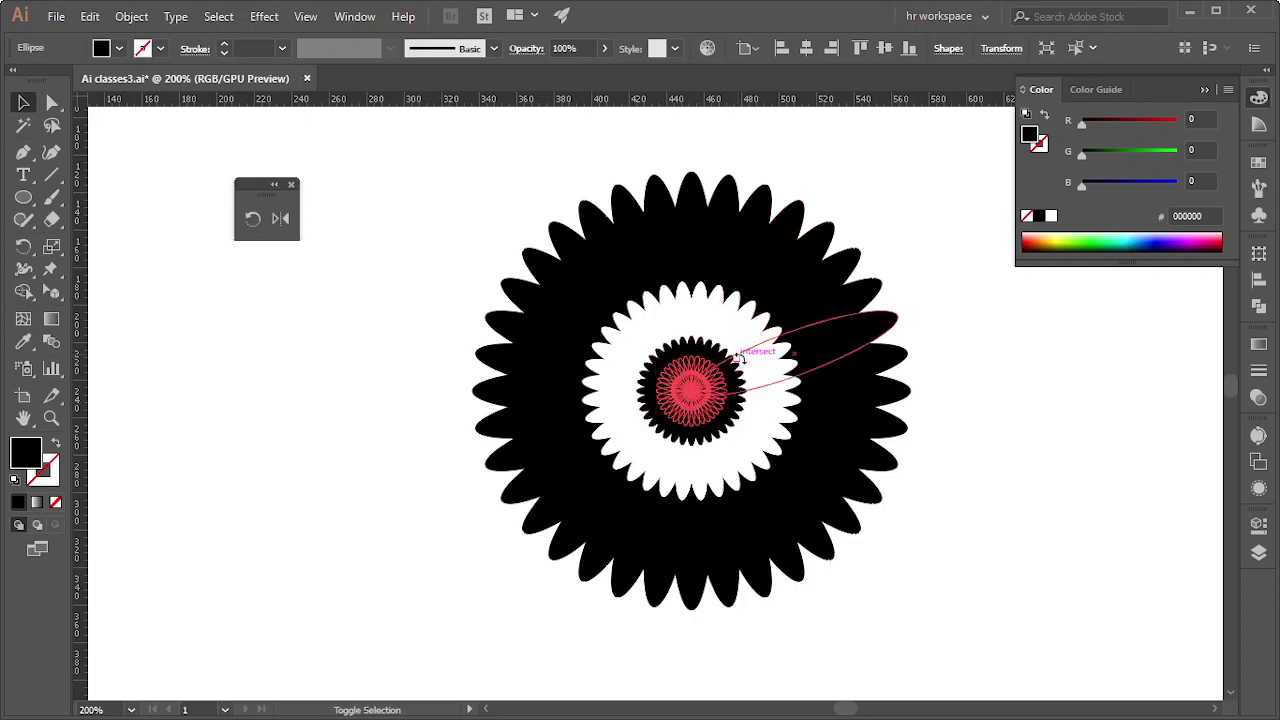
pyautogui.click(1048, 219)
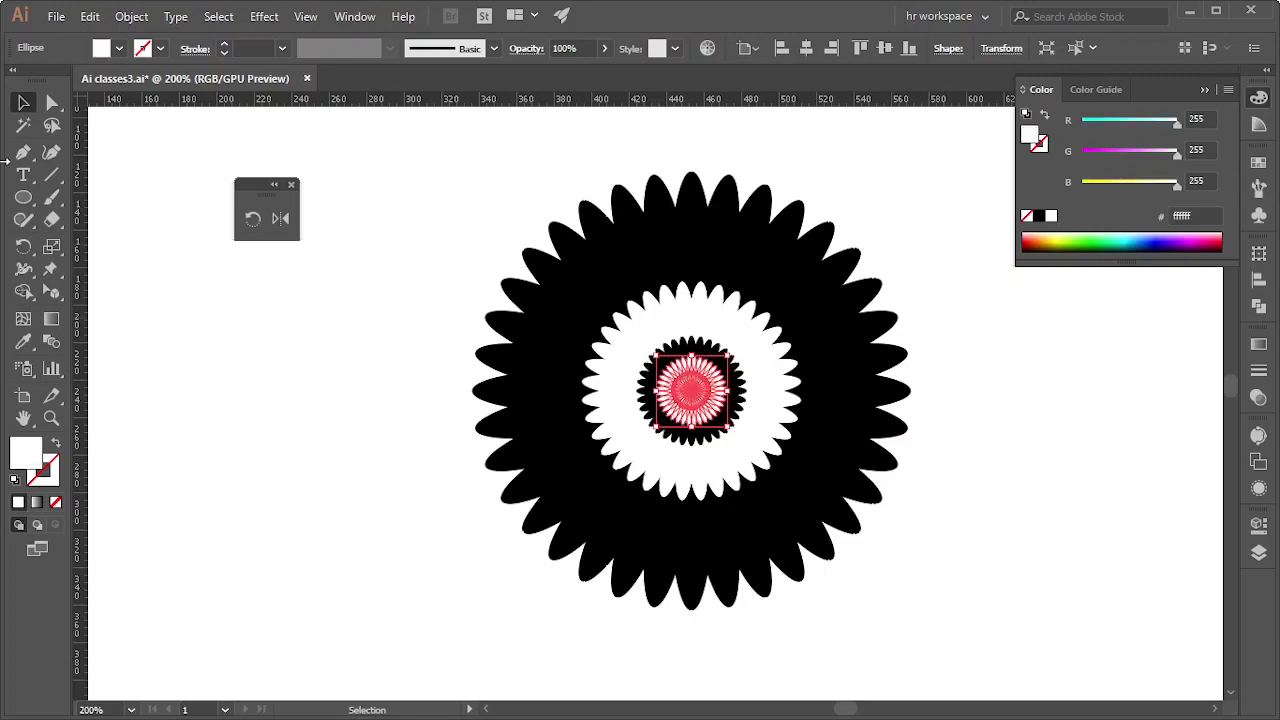
pyautogui.click(298, 402)
pyautogui.scroll(1, 912, 596)
pyautogui.scroll(-3, 912, 596)
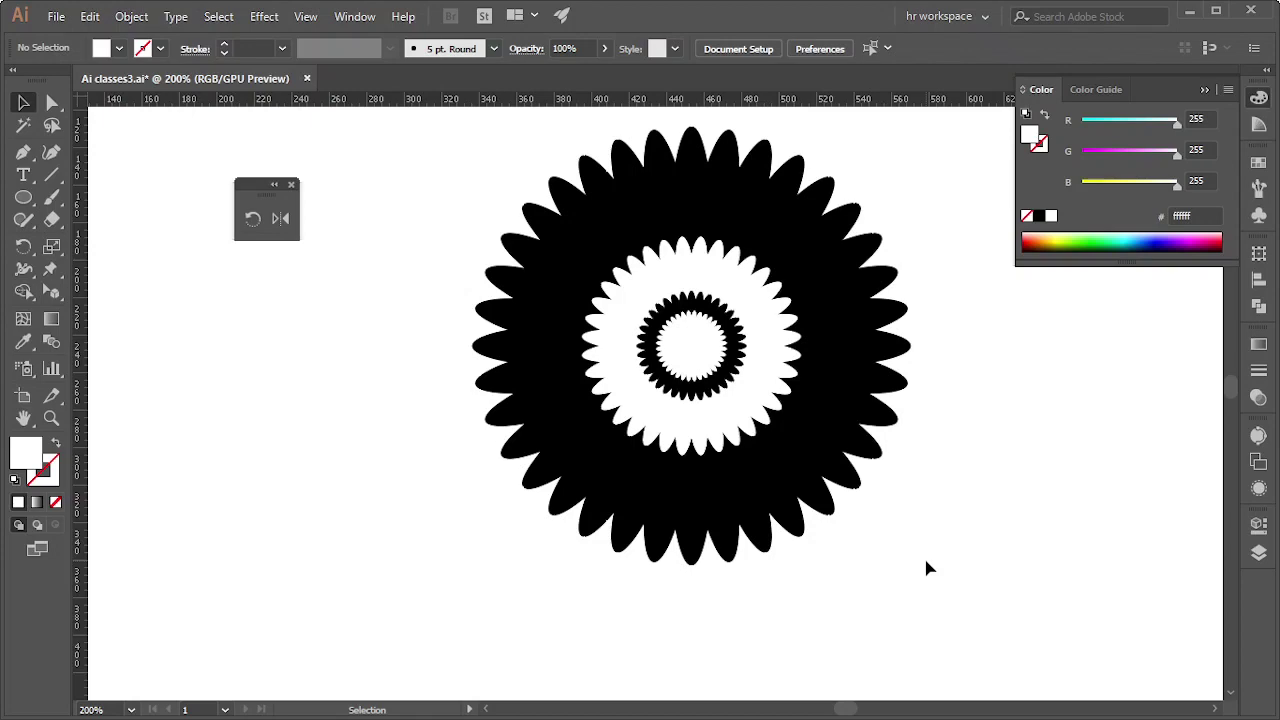
# Draw a tall, narrow ellipse beside the flower and fill it black.
pyautogui.scroll(3, 777, 386)
pyautogui.scroll(-5, 986, 443)
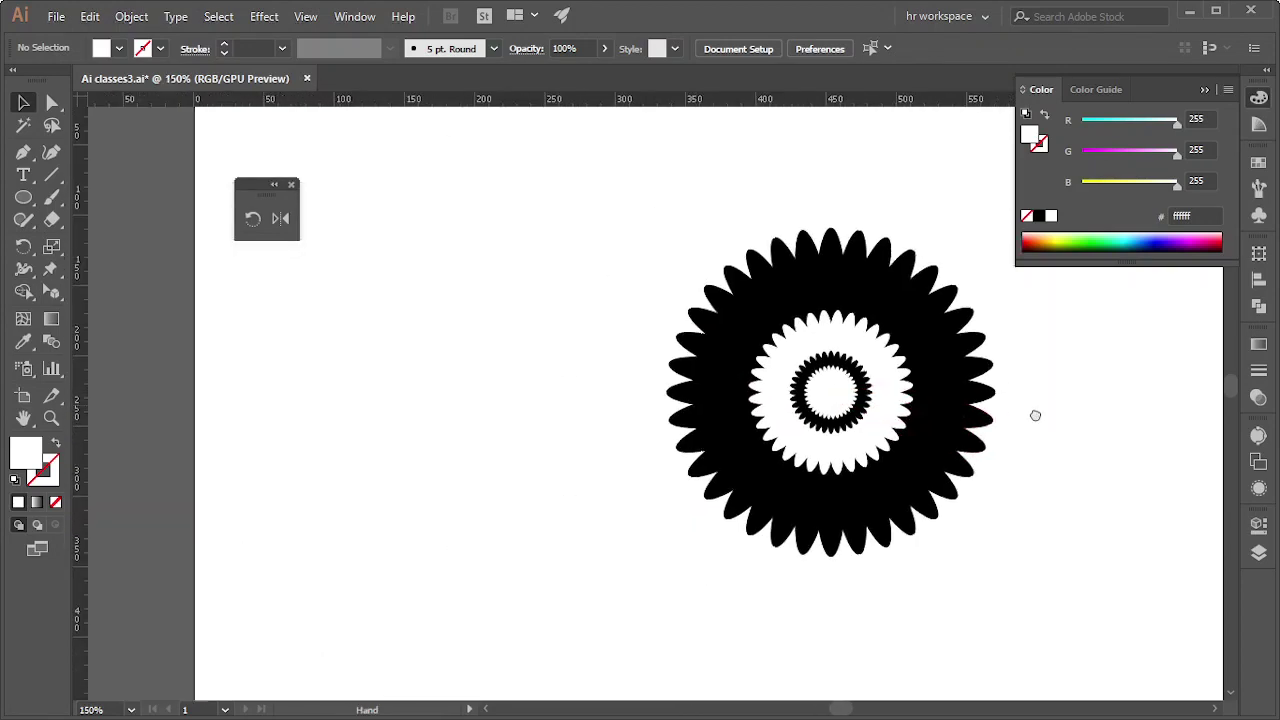
pyautogui.moveTo(1035, 415); pyautogui.dragTo(866, 440)
pyautogui.scroll(-5, 900, 500)
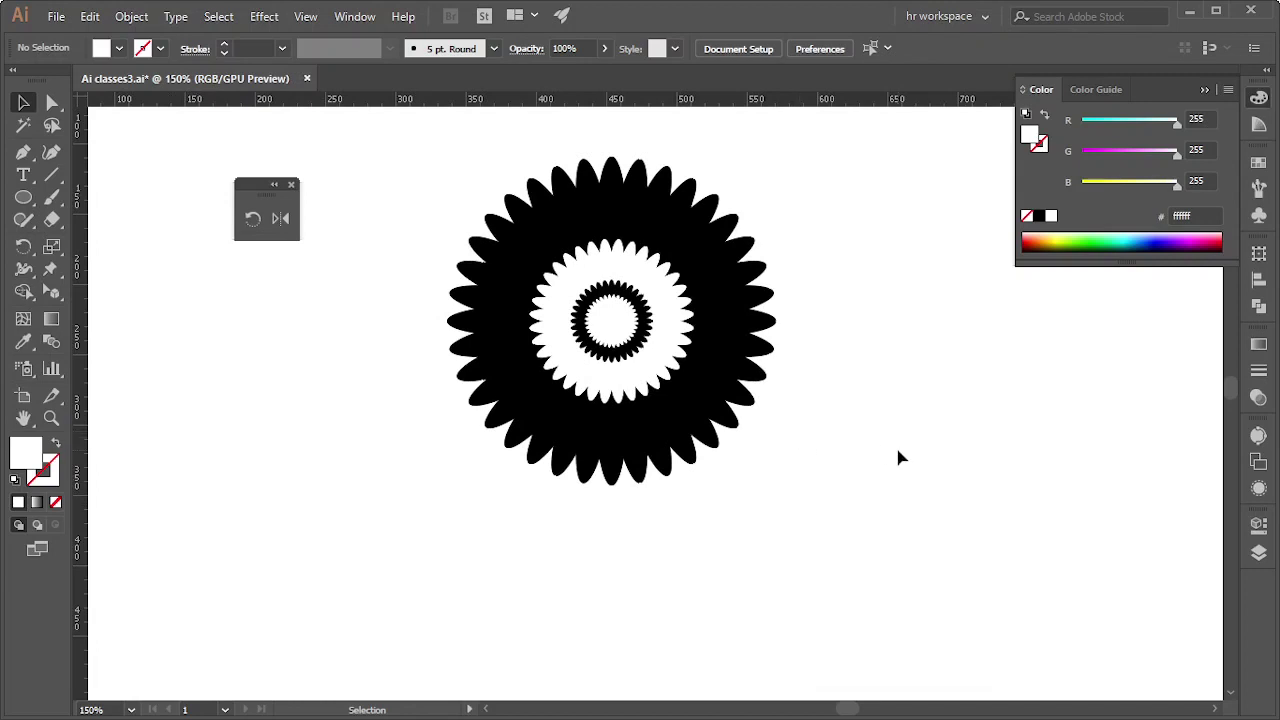
pyautogui.hscroll(4, 930, 500)
pyautogui.scroll(3, 906, 580)
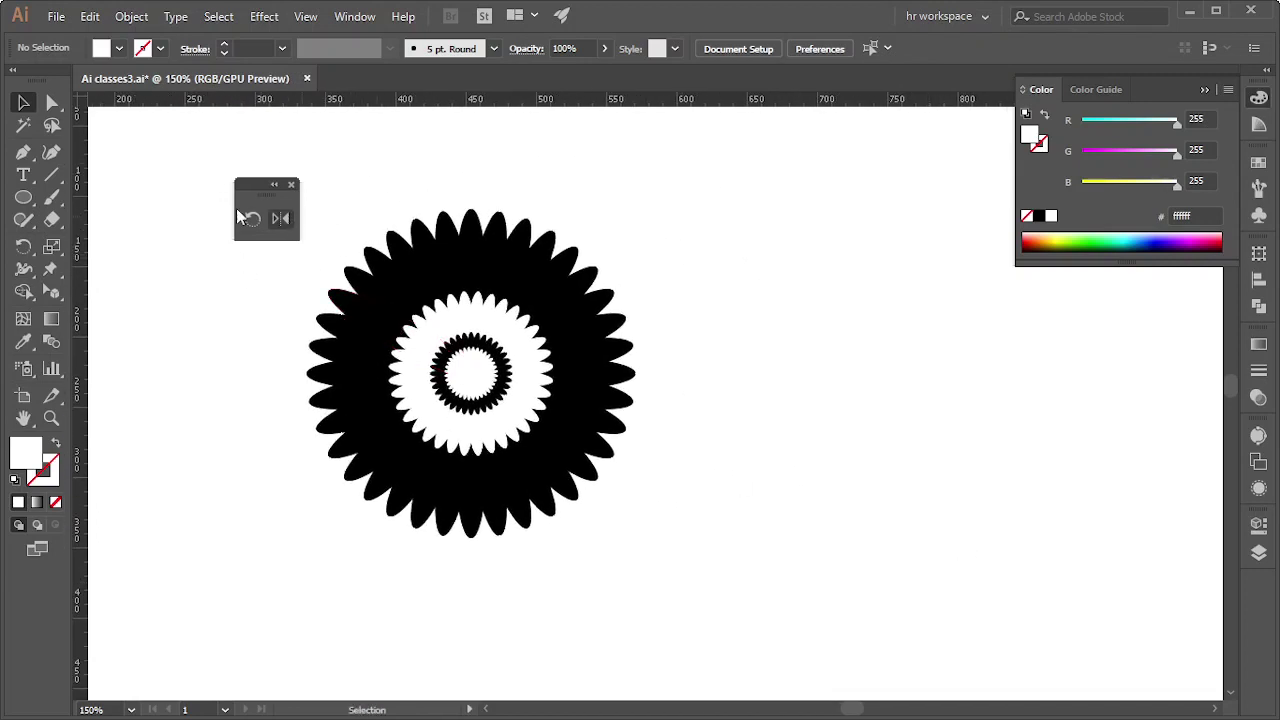
pyautogui.press('l')
pyautogui.moveTo(724, 196); pyautogui.dragTo(740, 320)
pyautogui.click(23, 102)
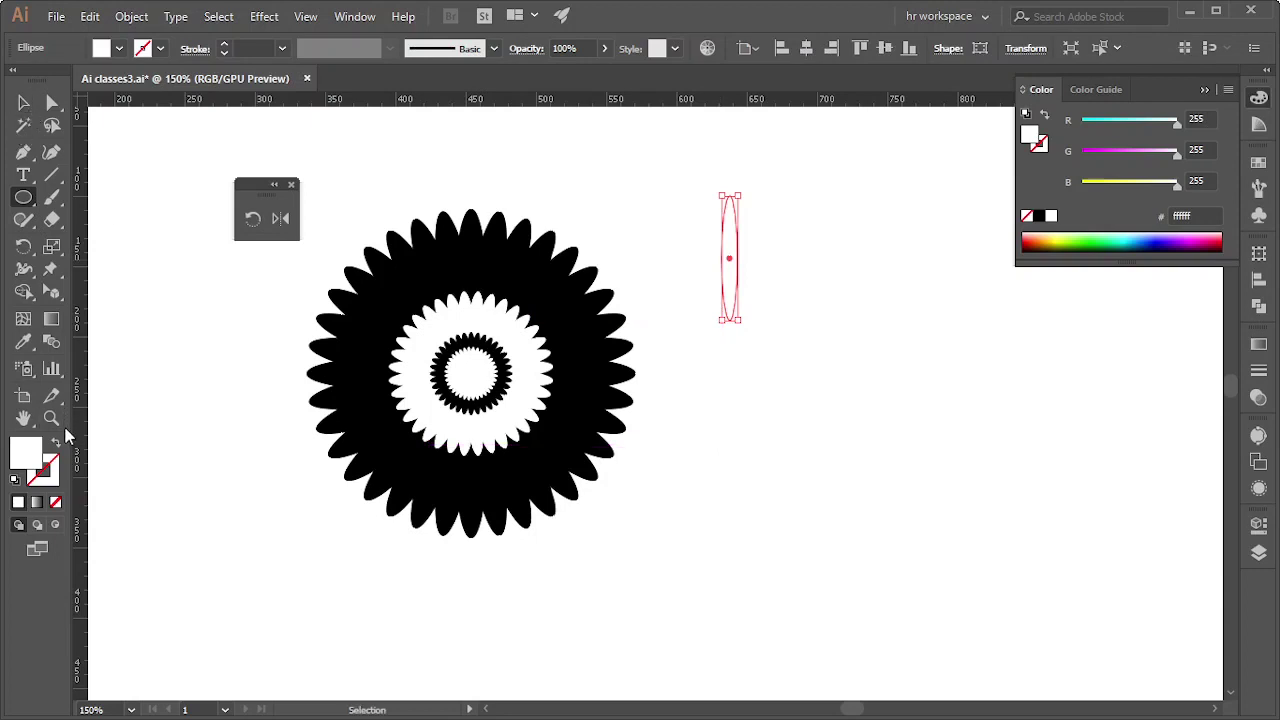
pyautogui.click(1038, 216)
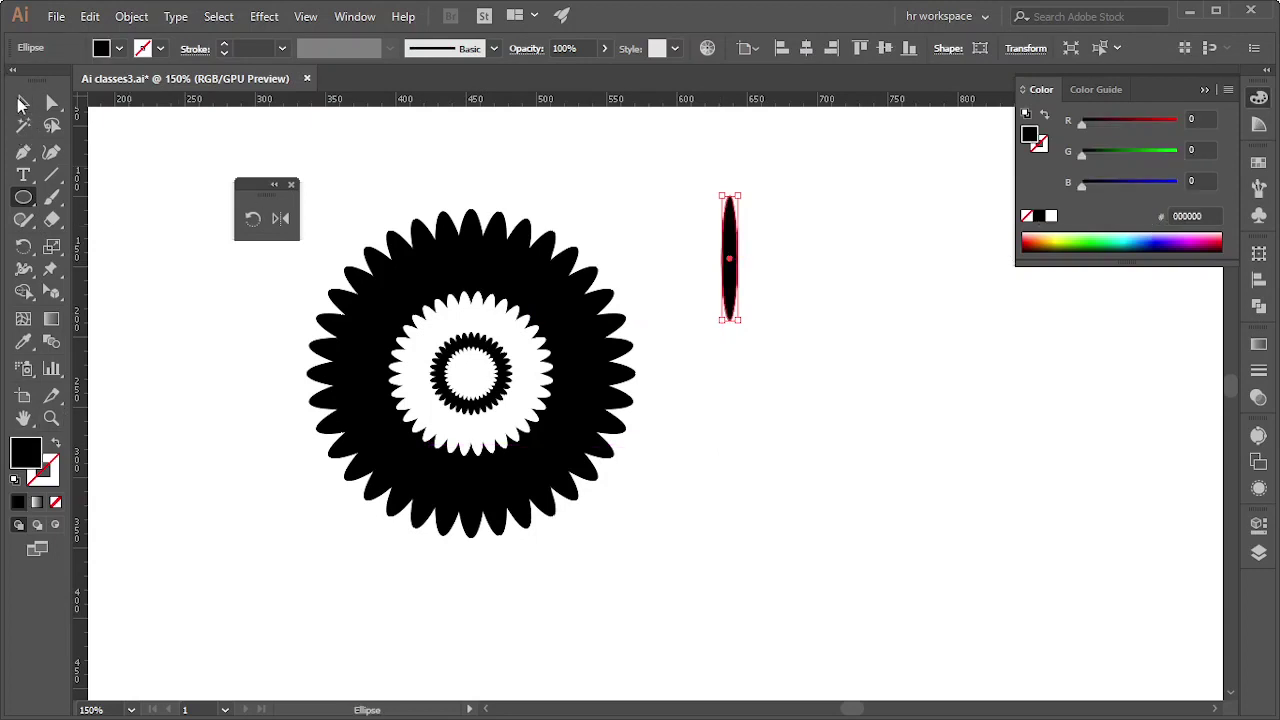
# Move the black ellipse further right and deselect it.
pyautogui.click(22, 104)
pyautogui.moveTo(804, 392); pyautogui.dragTo(573, 414)
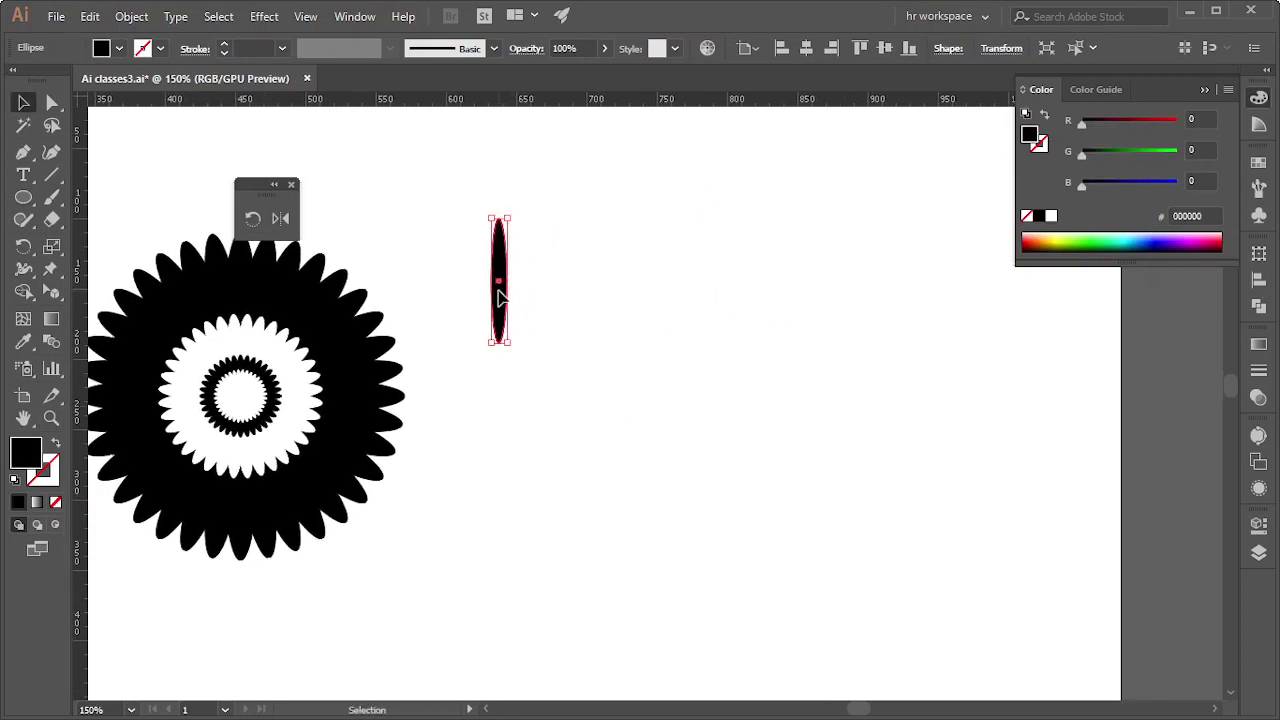
pyautogui.moveTo(499, 297); pyautogui.dragTo(672, 355)
pyautogui.click(786, 374)
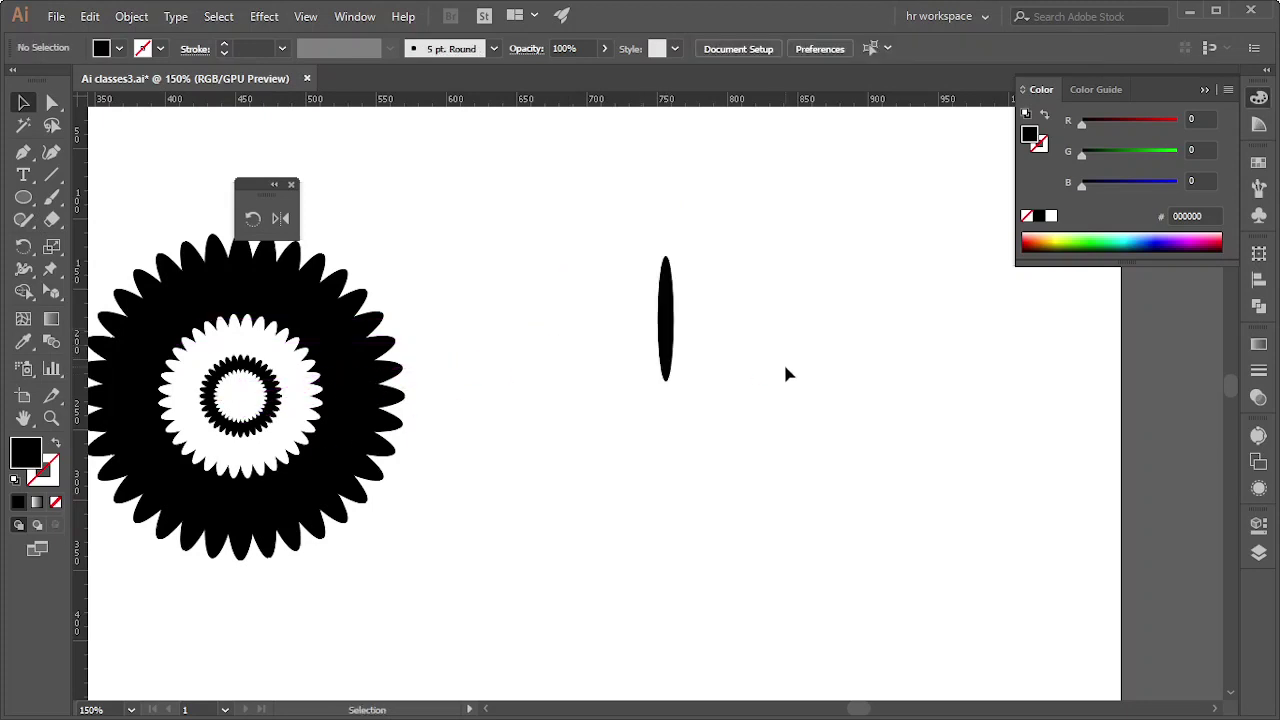
pyautogui.scroll(3, 660, 390)
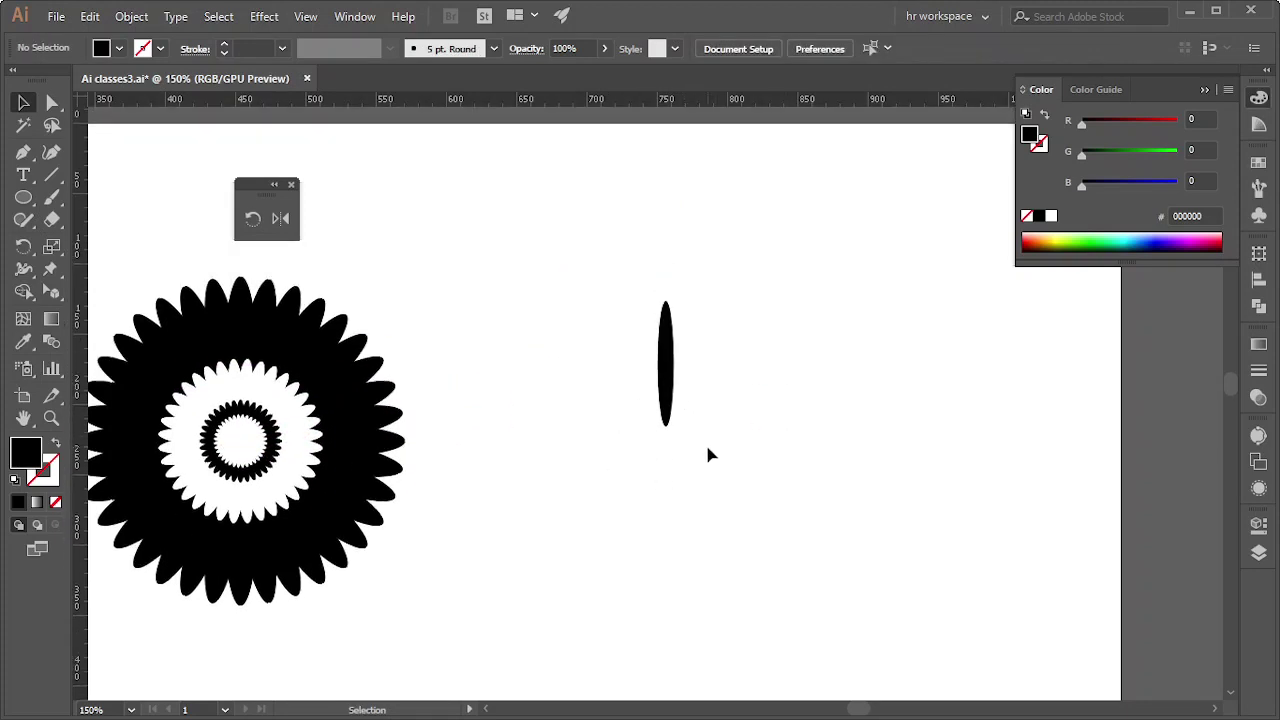
pyautogui.scroll(-3, 707, 455)
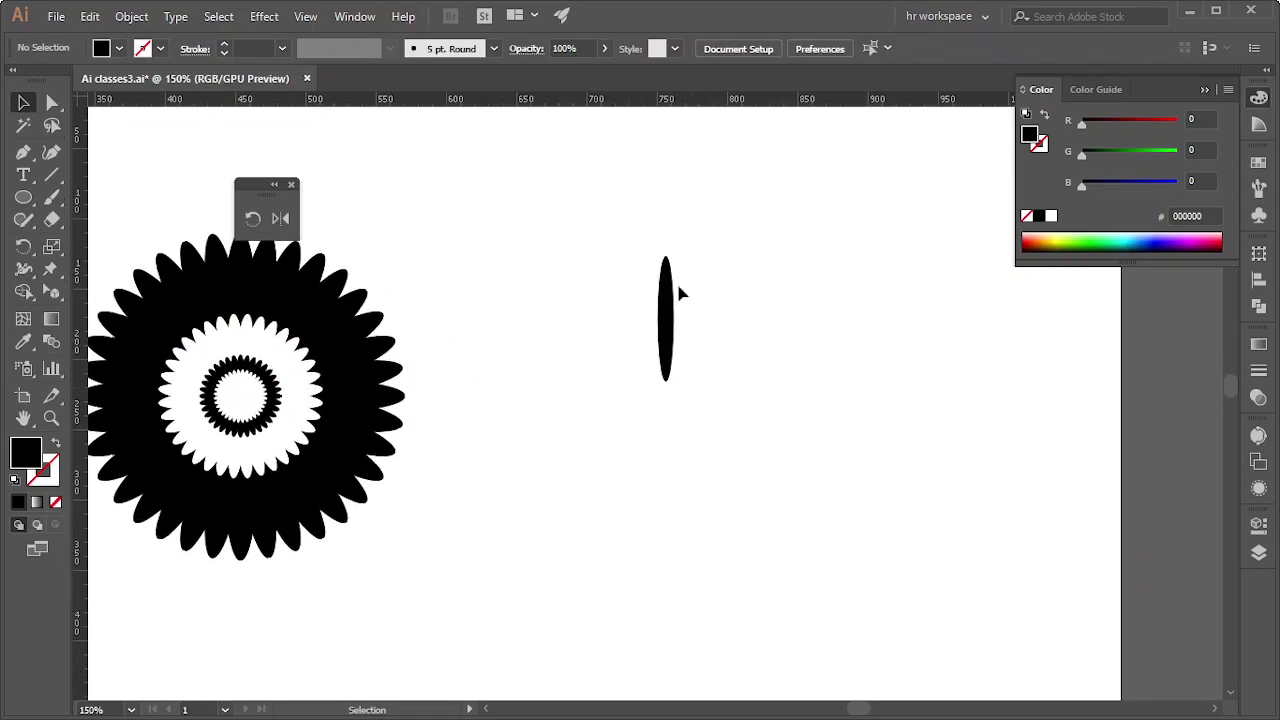
# Try rotating the tall ellipse with the Rotate tool, then look around the canvas.
pyautogui.click(253, 218)
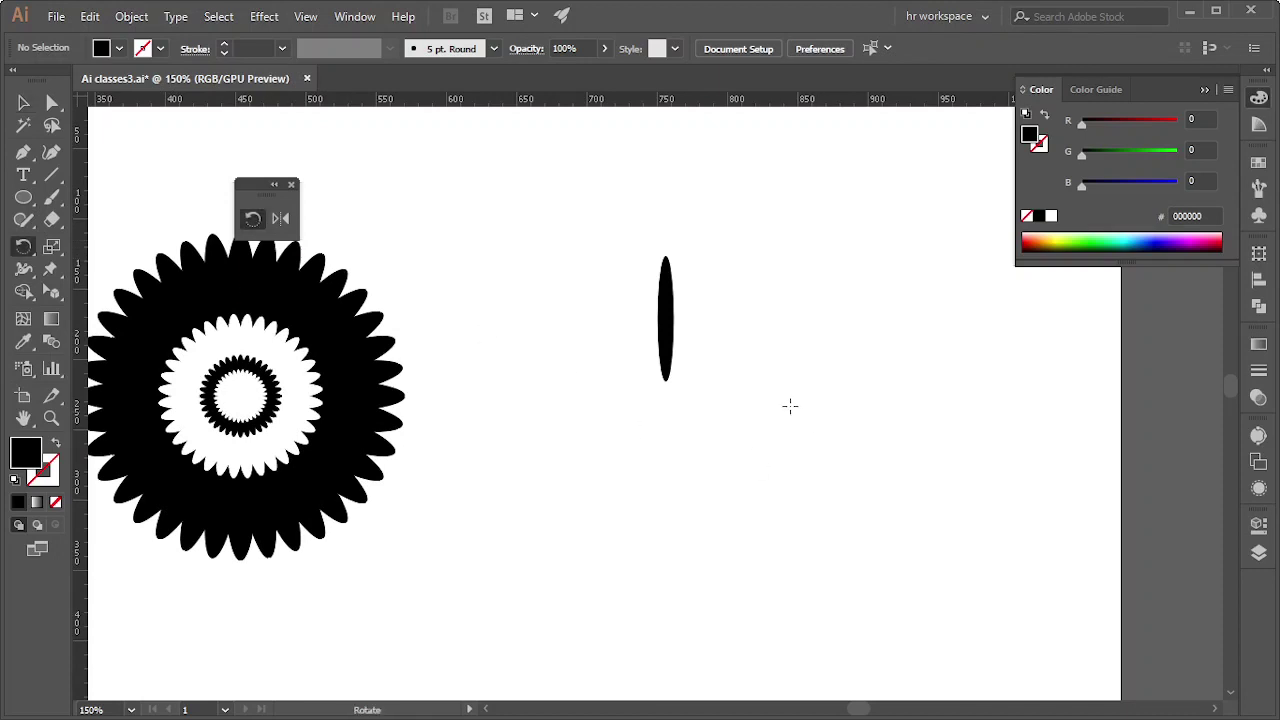
pyautogui.keyDown('ctrl'); pyautogui.click(668, 318); pyautogui.keyUp('ctrl')
pyautogui.moveTo(709, 423)
pyautogui.mouseDown()
pyautogui.moveTo(410, 346)
pyautogui.moveTo(626, 356)
pyautogui.mouseUp()
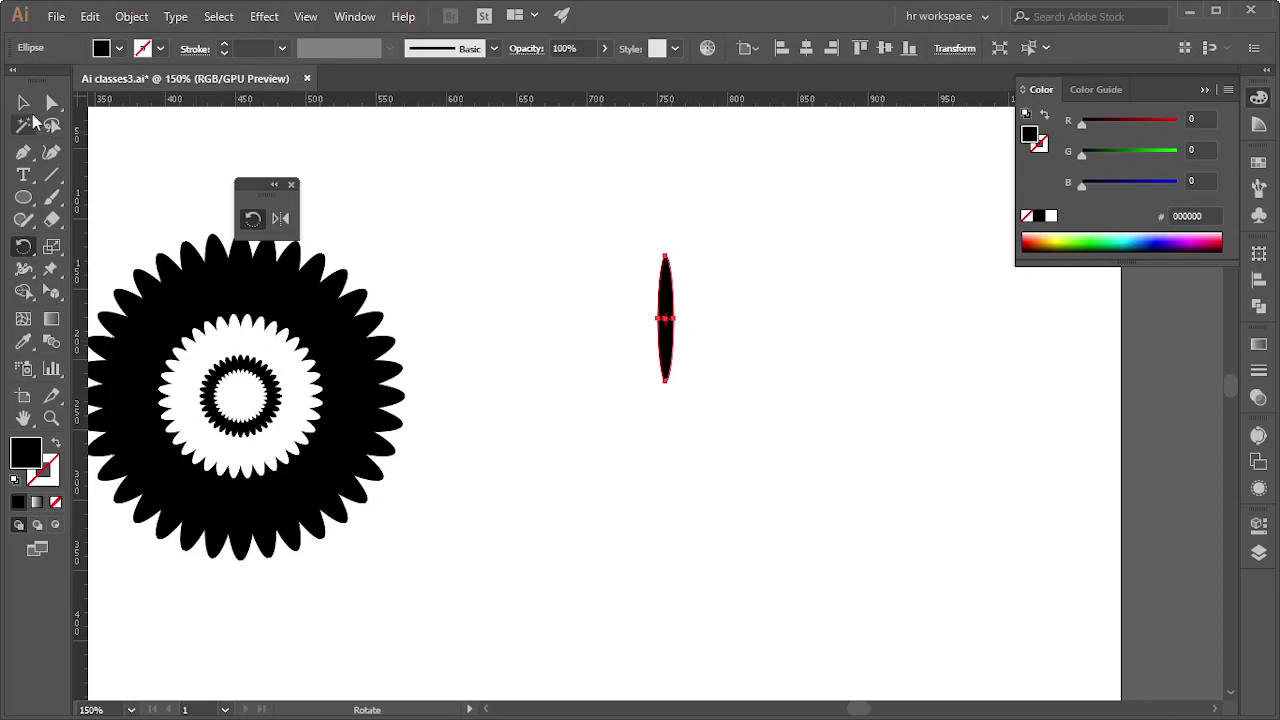
pyautogui.click(23, 102)
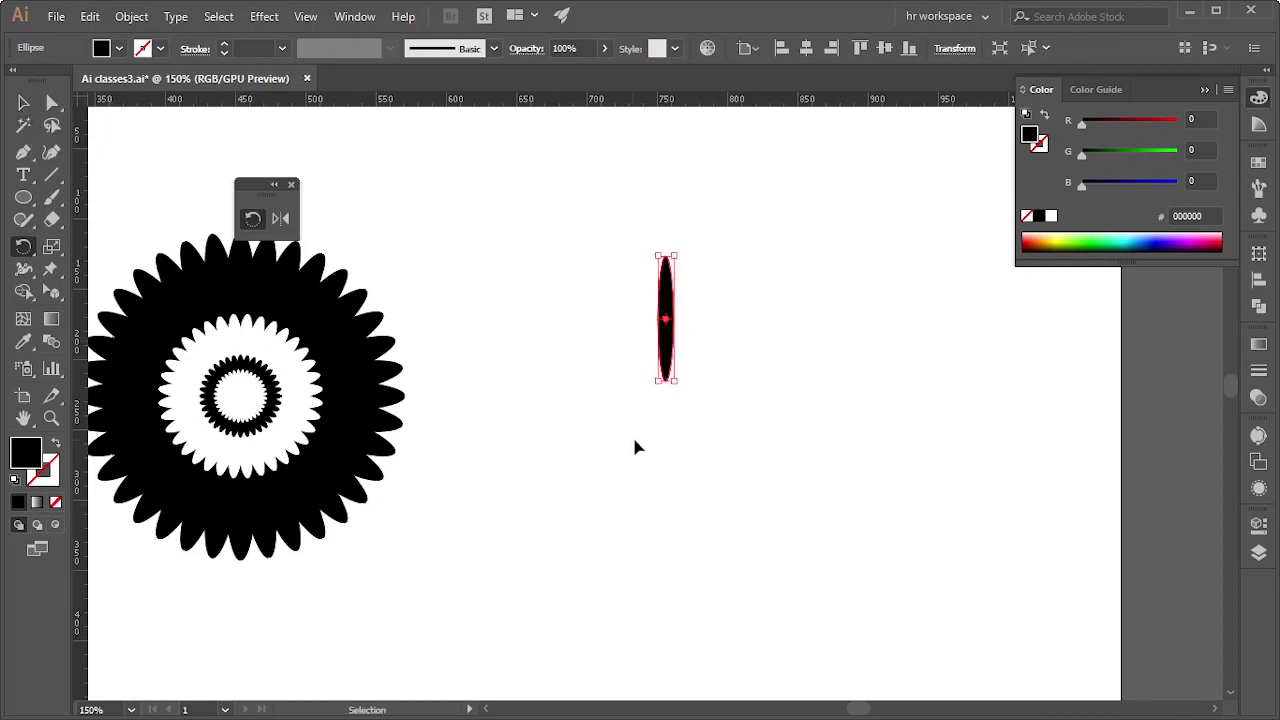
pyautogui.press('r')
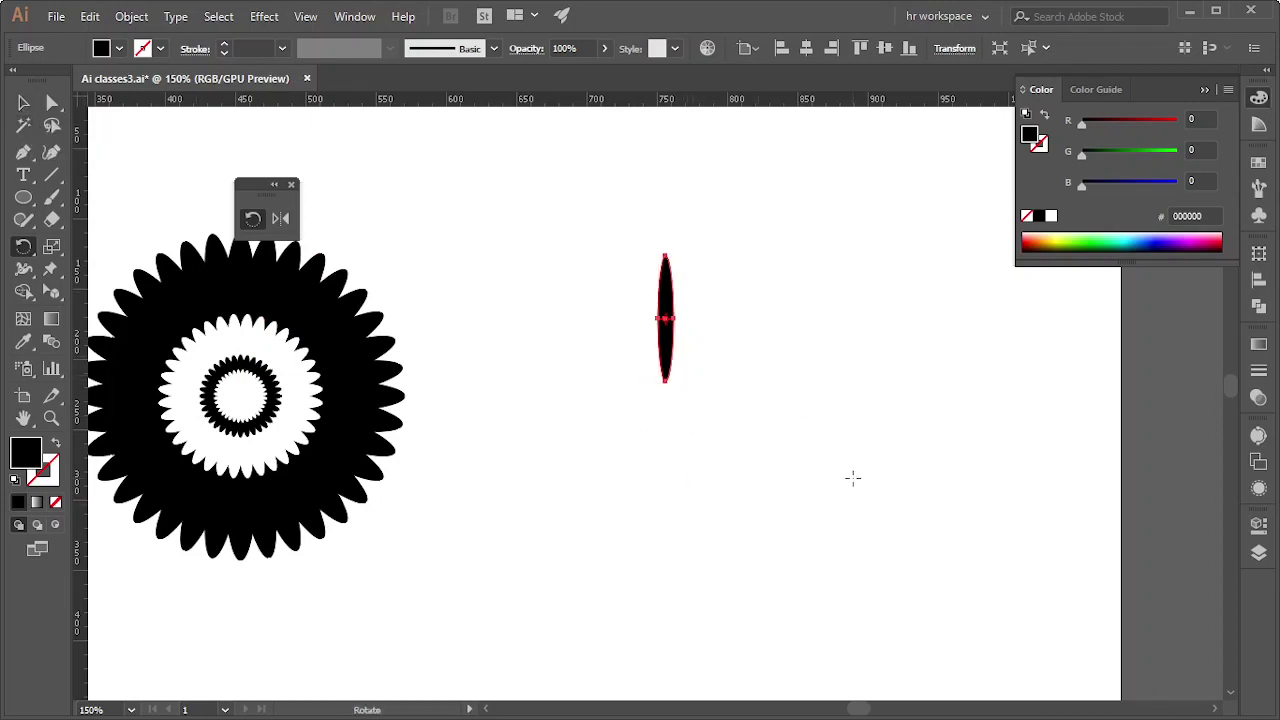
pyautogui.scroll(1, 858, 485)
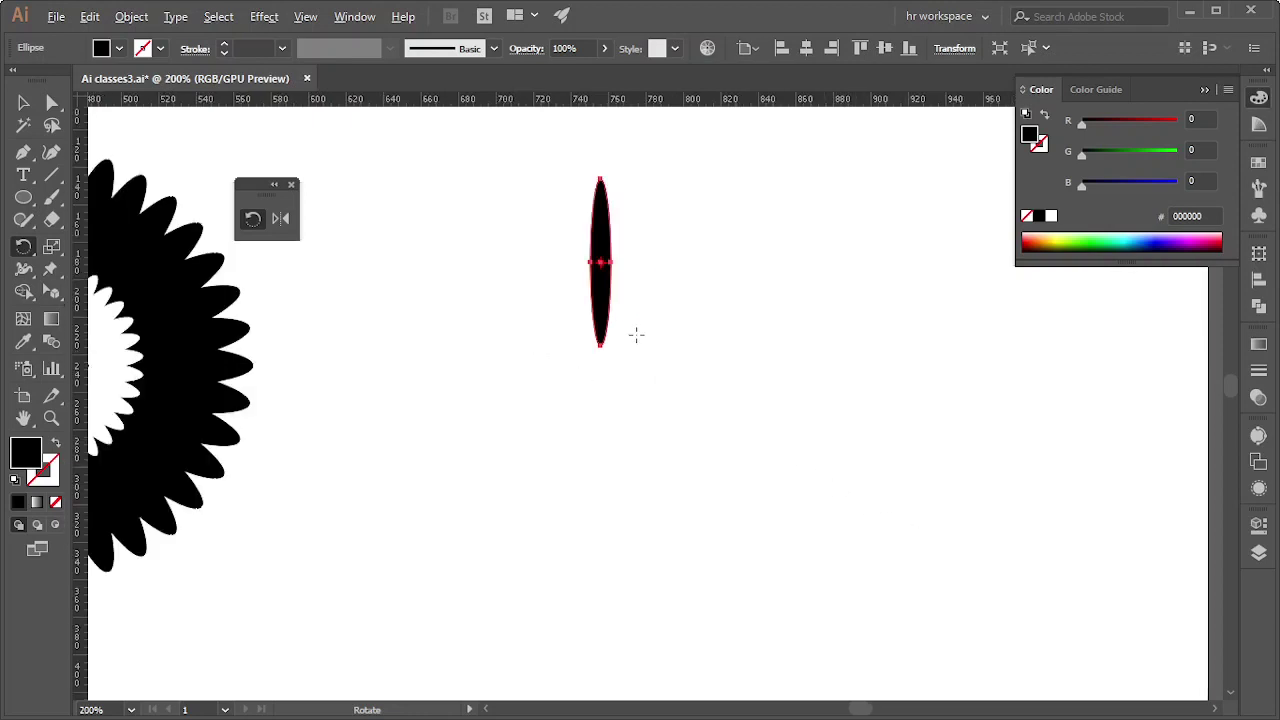
pyautogui.scroll(2, 634, 333)
pyautogui.scroll(1, 634, 333)
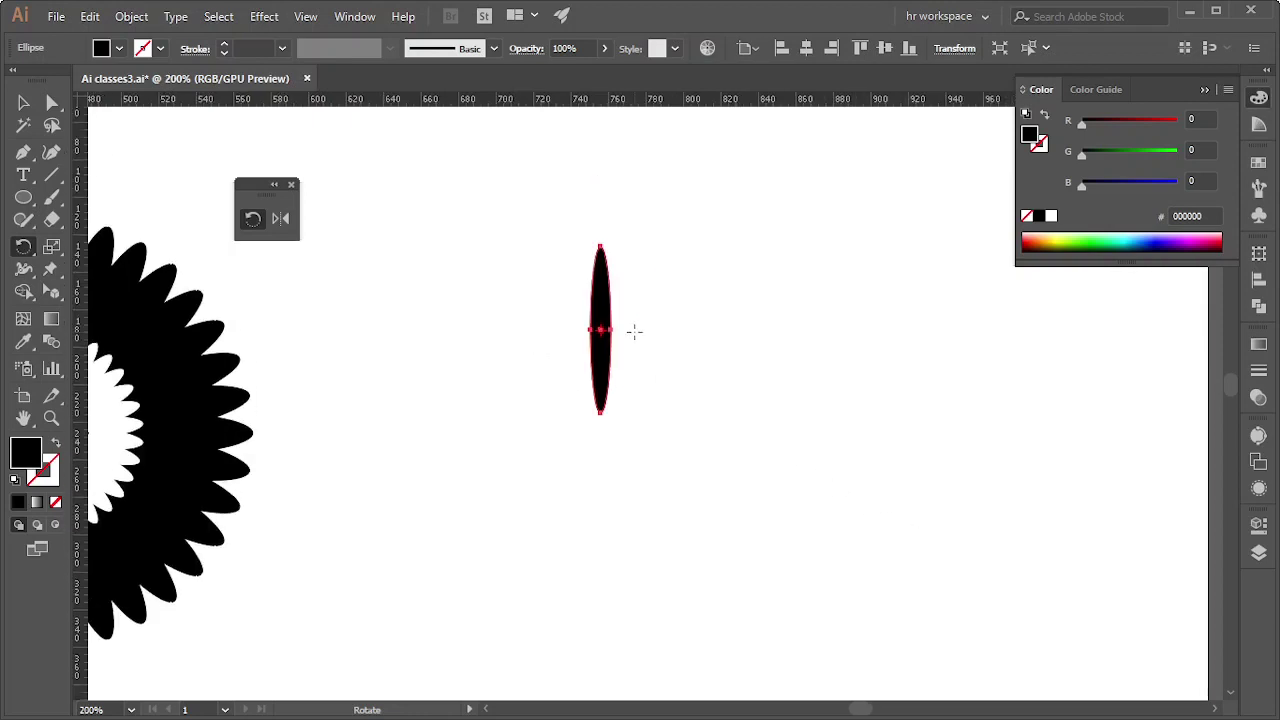
pyautogui.scroll(-2, 634, 332)
pyautogui.scroll(-1, 634, 332)
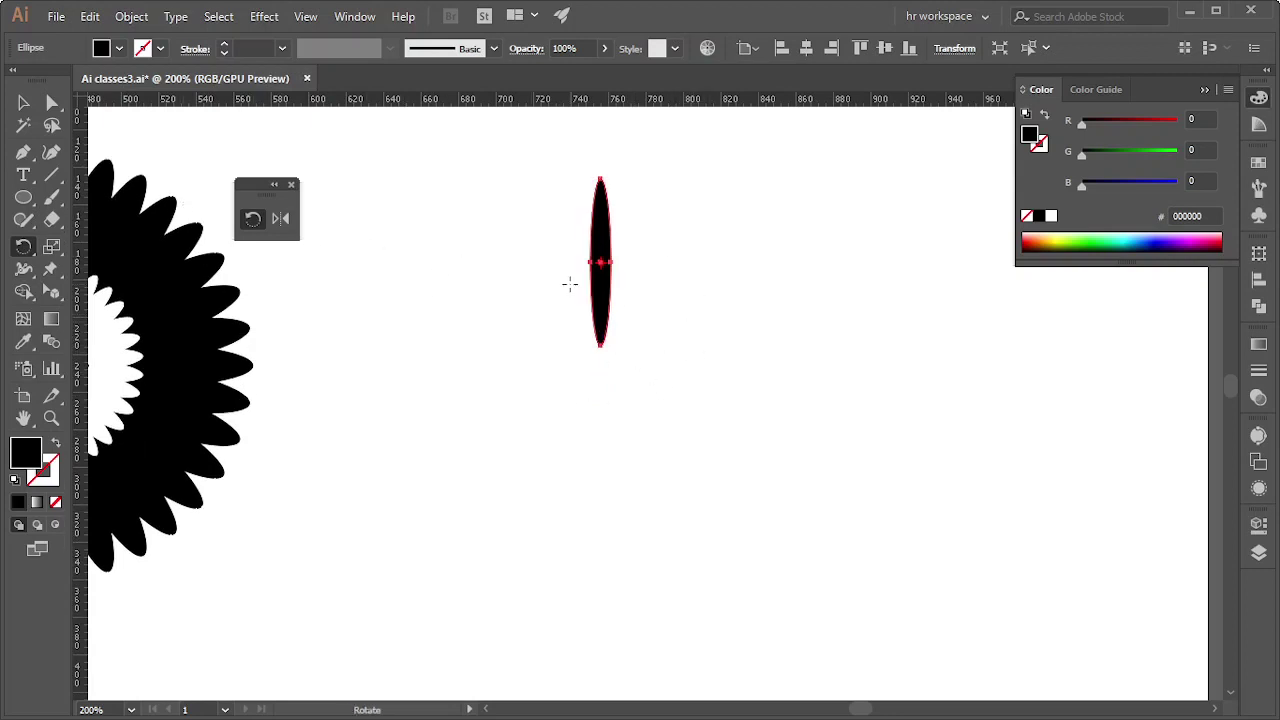
pyautogui.scroll(-1, 612, 365)
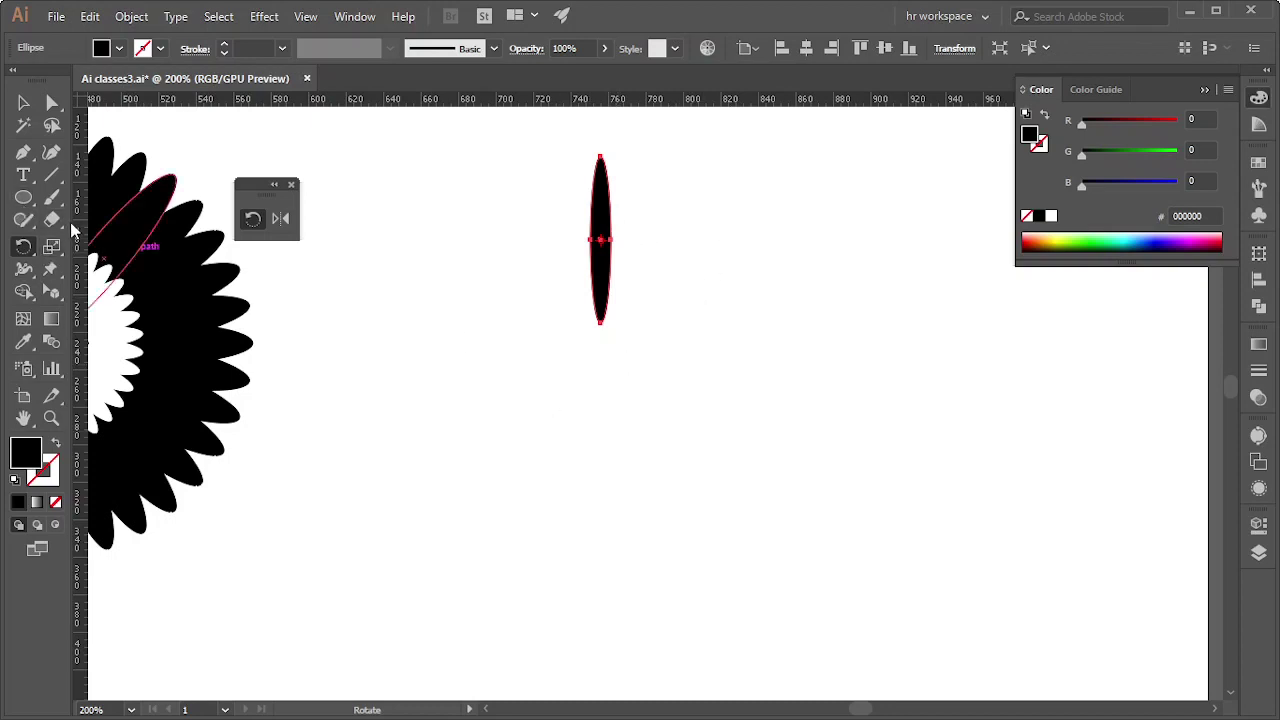
# Move the ellipse down onto the vertical guide just above the guide intersection.
pyautogui.press('ctrl')
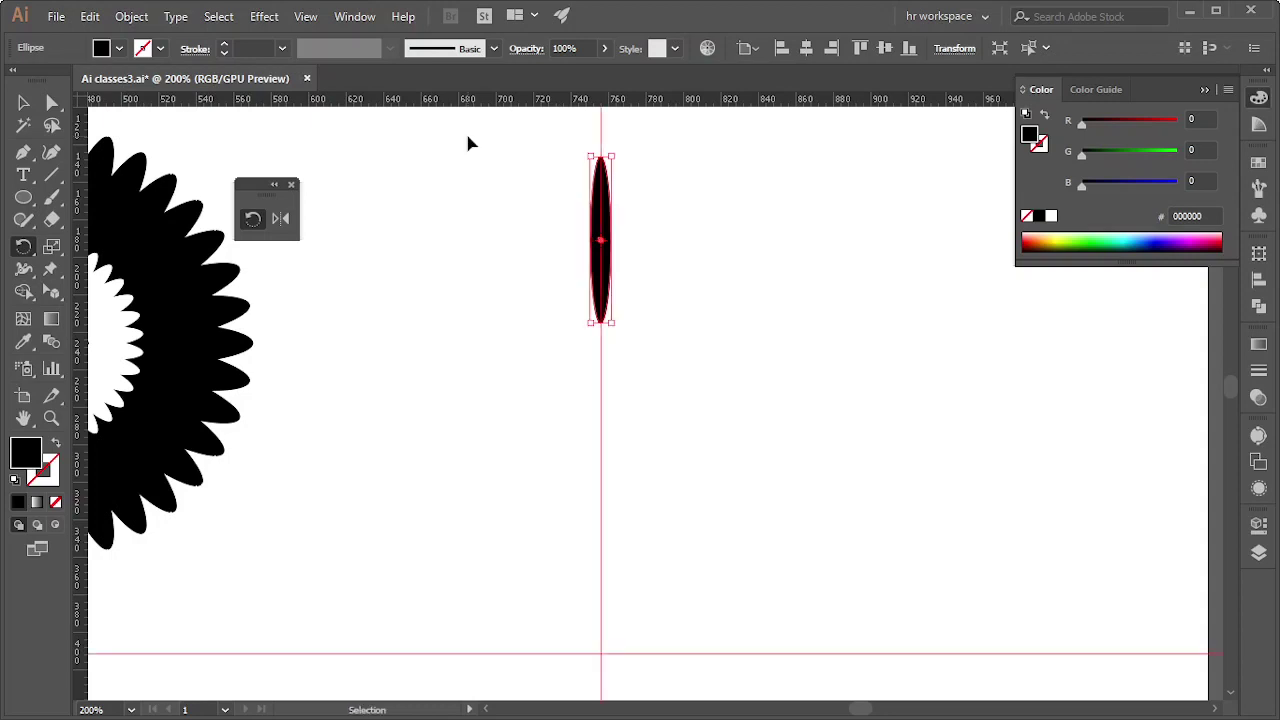
pyautogui.scroll(-2, 648, 424)
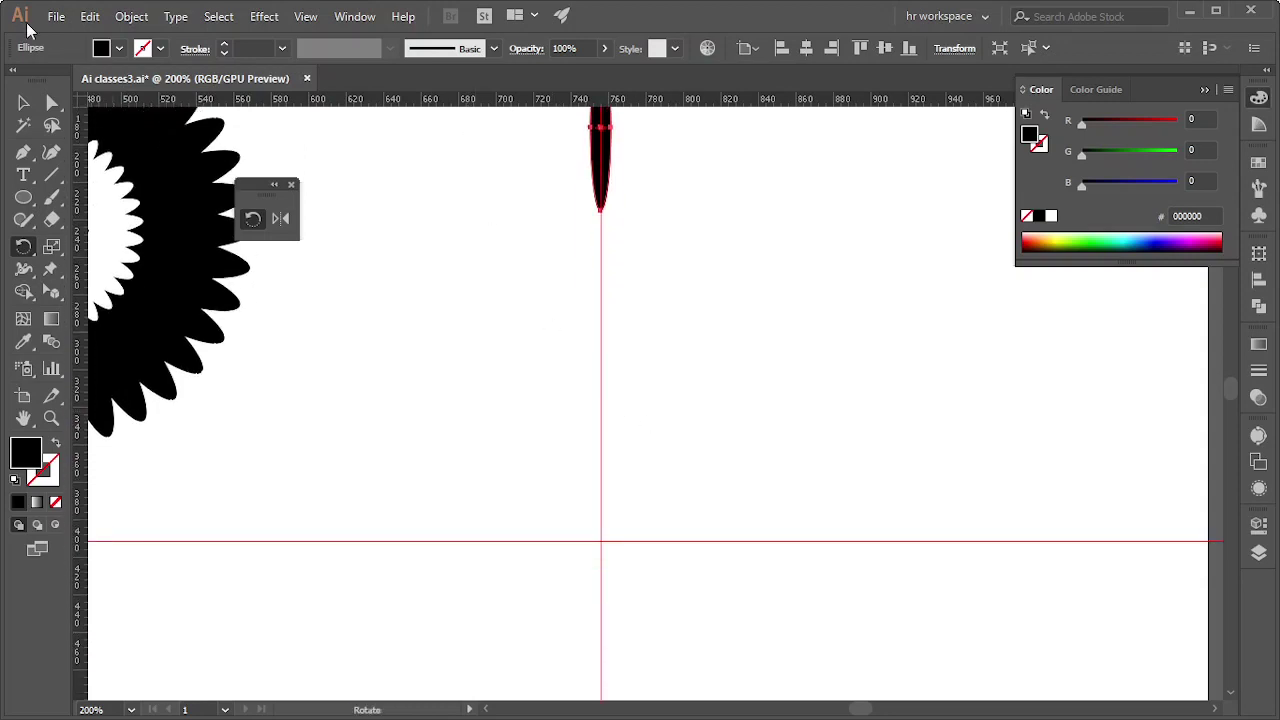
pyautogui.click(23, 102)
pyautogui.scroll(-2, 605, 253)
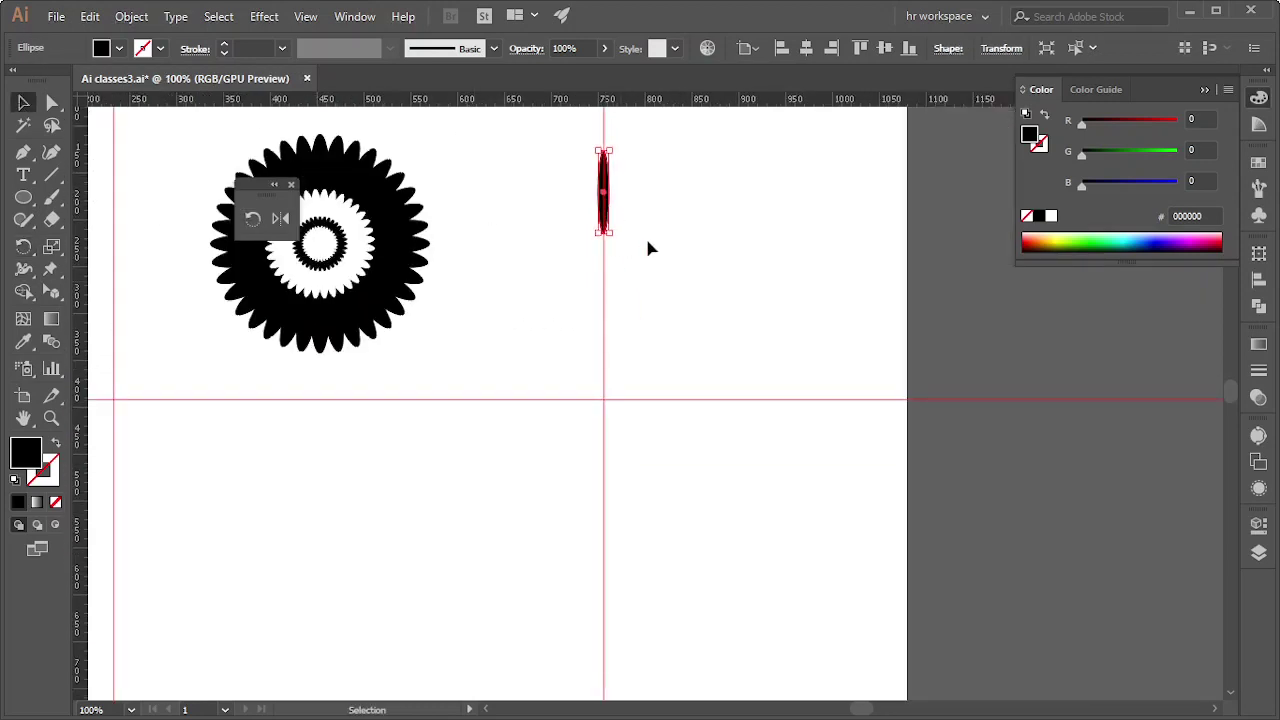
pyautogui.click(623, 217)
pyautogui.moveTo(609, 230)
pyautogui.mouseDown()
pyautogui.moveTo(613, 367)
pyautogui.moveTo(618, 333)
pyautogui.mouseUp()
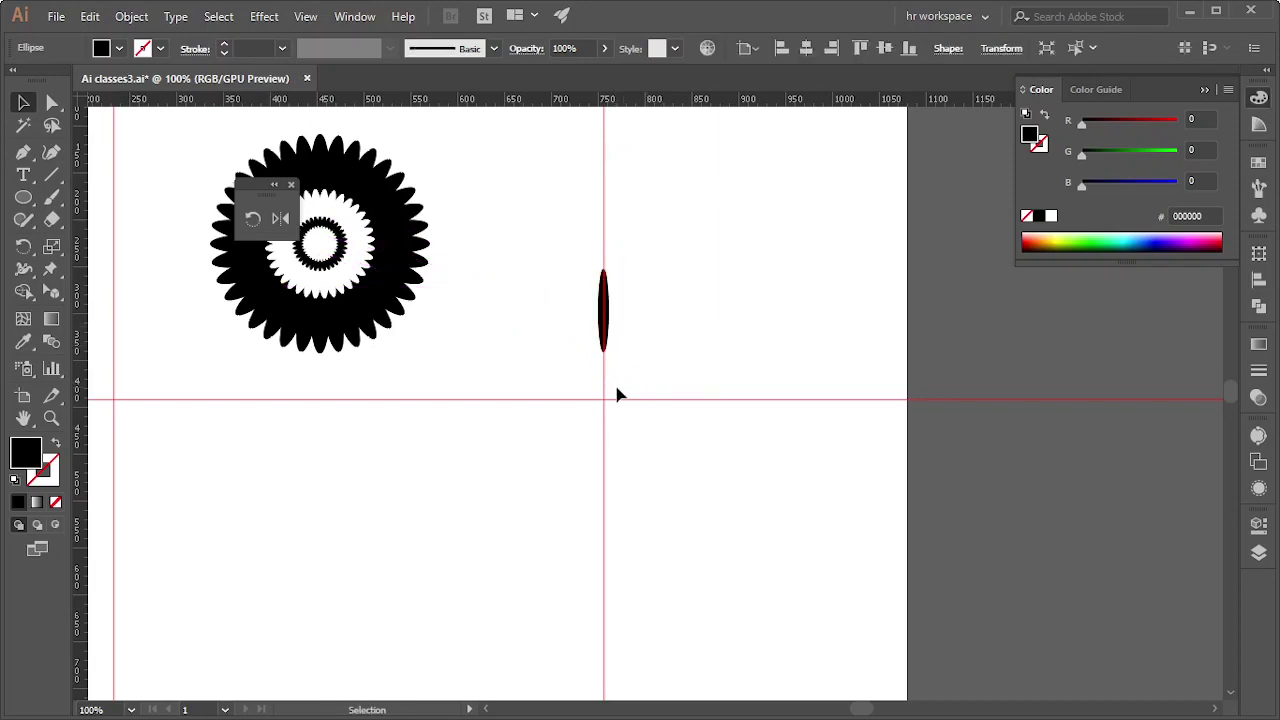
pyautogui.scroll(2, 614, 382)
pyautogui.click(605, 258)
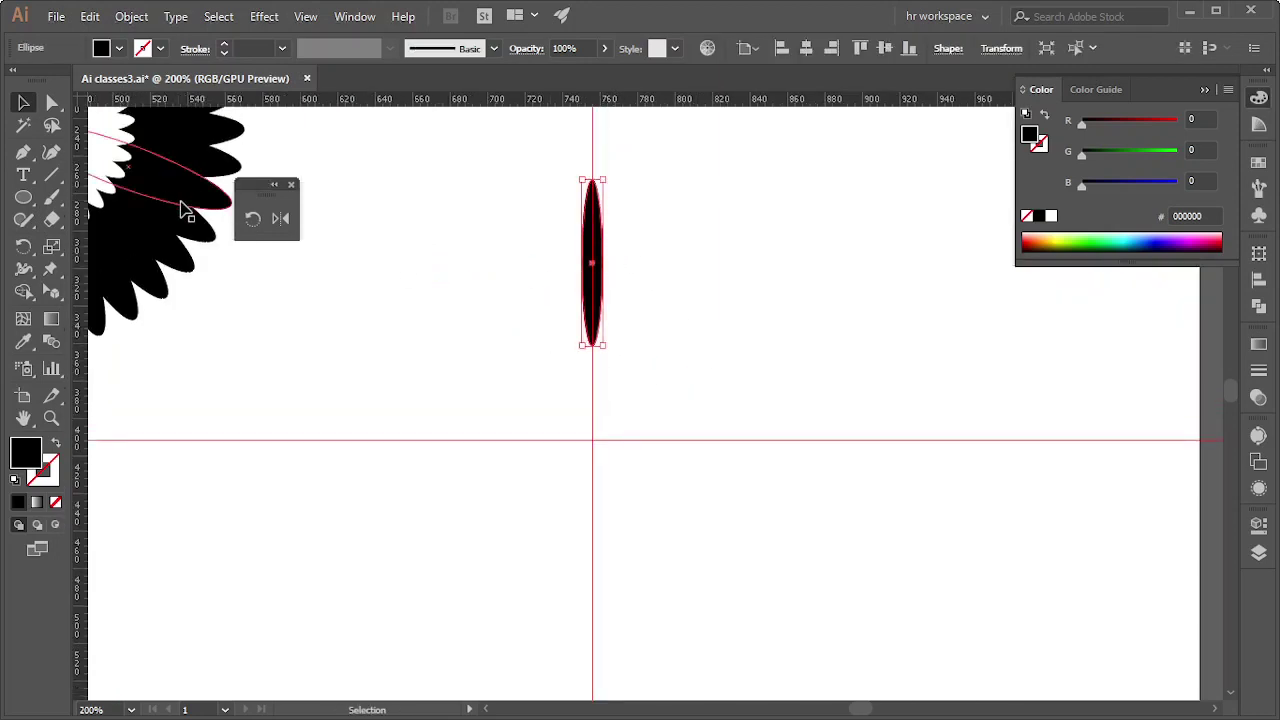
pyautogui.click(253, 218)
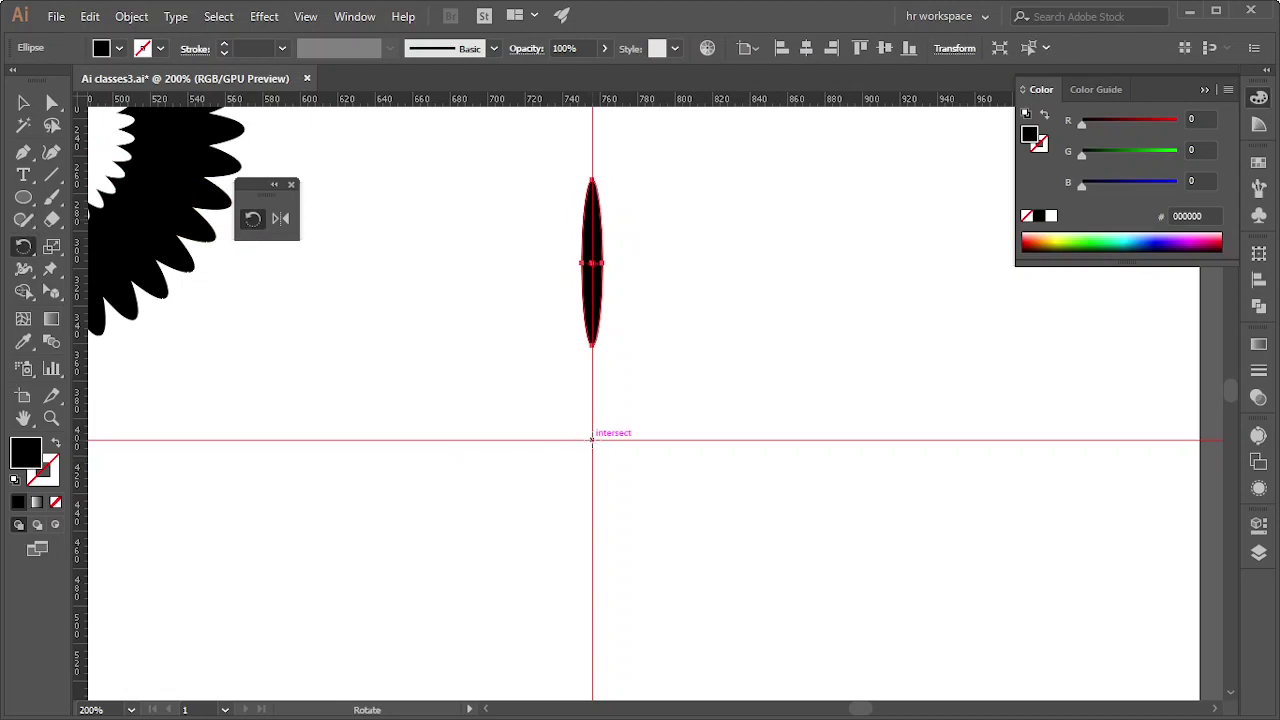
# Rotate the ellipse 360/12 around the guide intersection, then undo that rotation.
pyautogui.keyDown('alt'); pyautogui.click(590, 438); pyautogui.keyUp('alt')
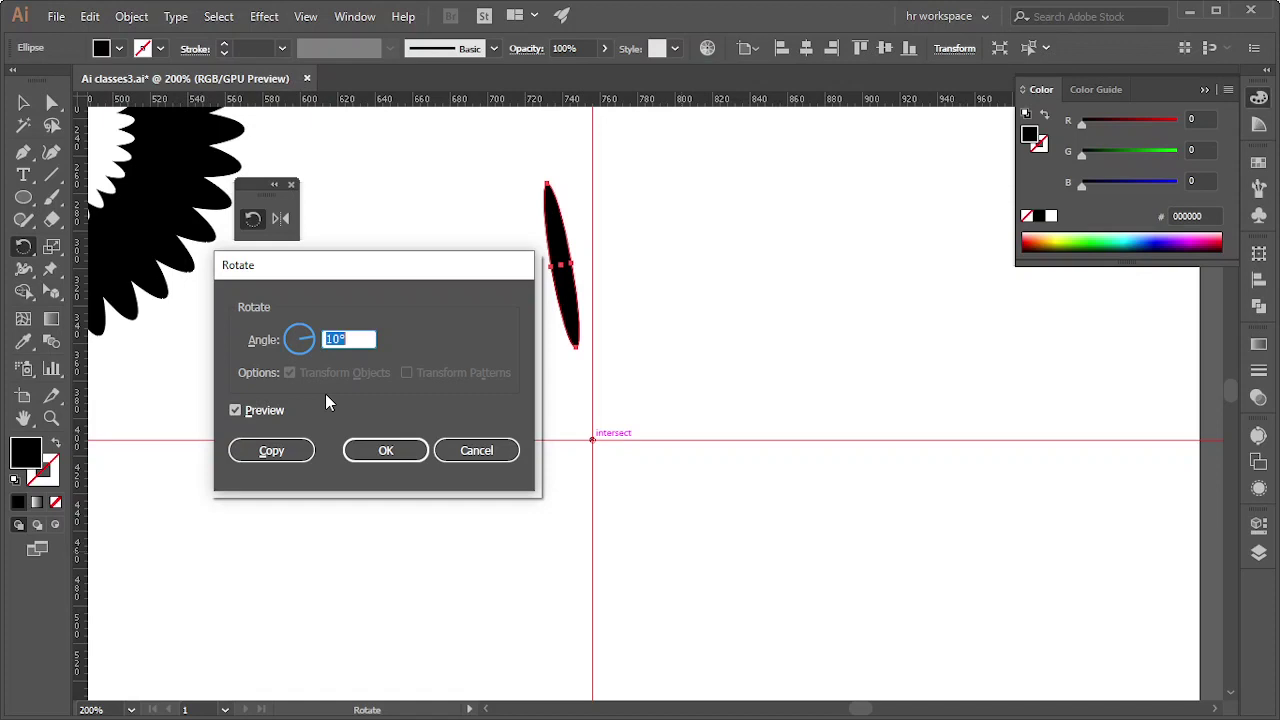
pyautogui.write('360')
pyautogui.write('/')
pyautogui.write('12')
pyautogui.click(391, 455)
pyautogui.click(391, 458)
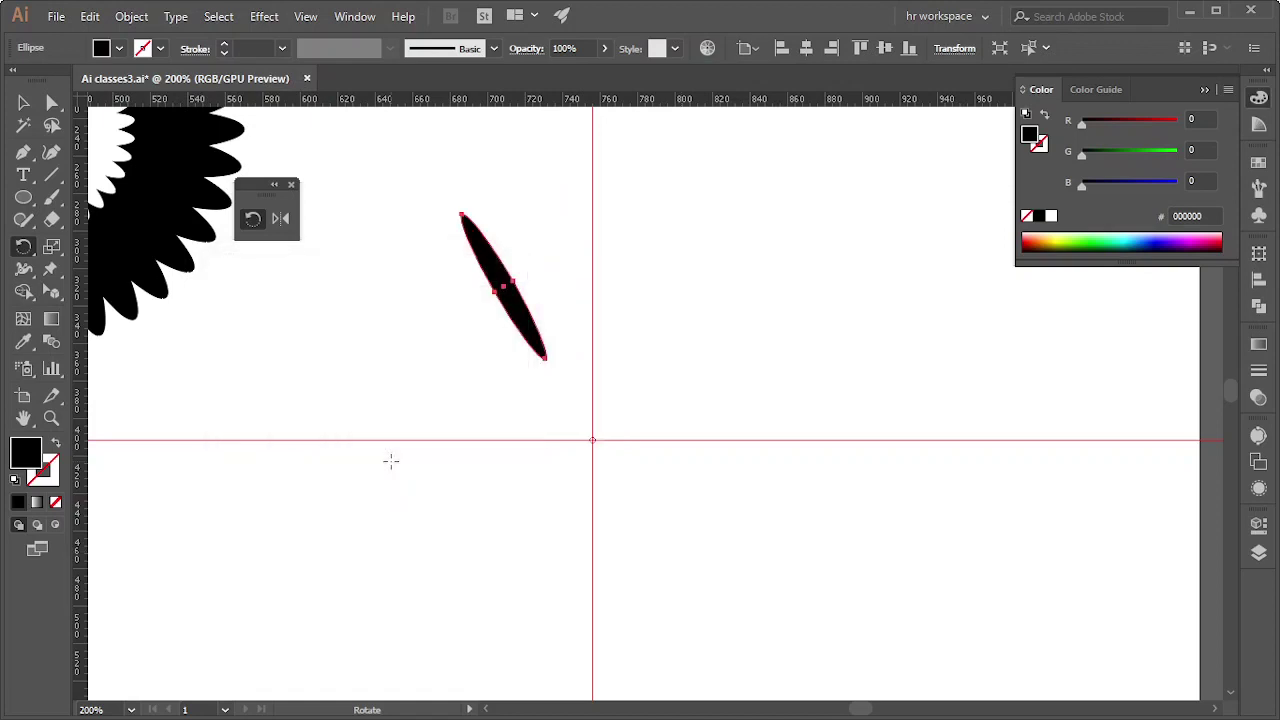
pyautogui.hotkey('ctrl', 'z')
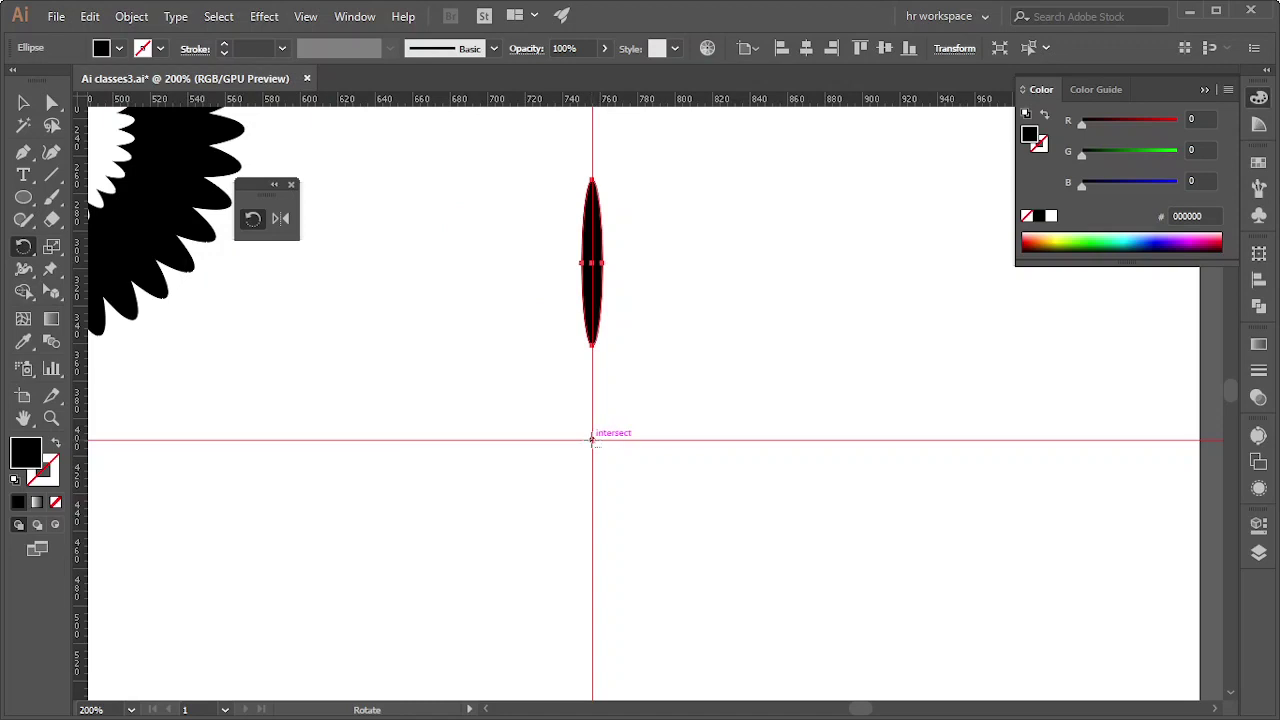
# Make a 30° rotated copy around the intersection and repeat it with Ctrl+D.
pyautogui.keyDown('alt'); pyautogui.click(591, 439); pyautogui.keyUp('alt')
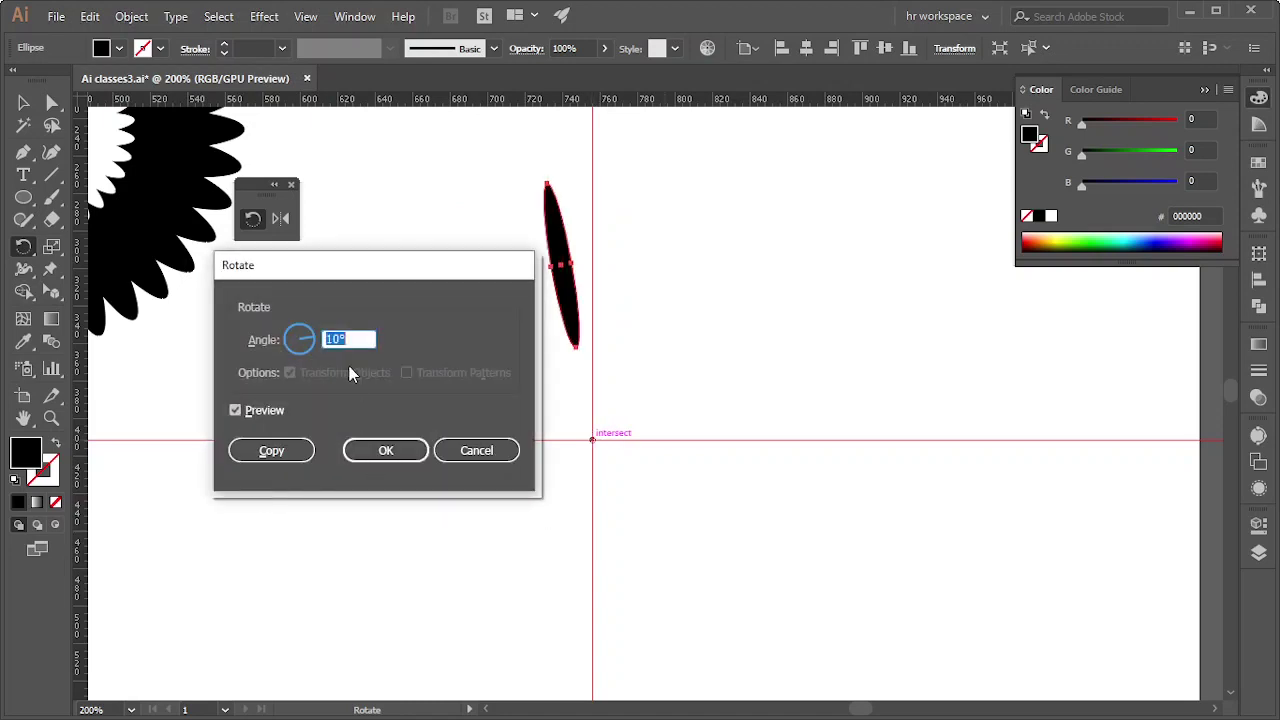
pyautogui.write('360')
pyautogui.write('/')
pyautogui.write('12')
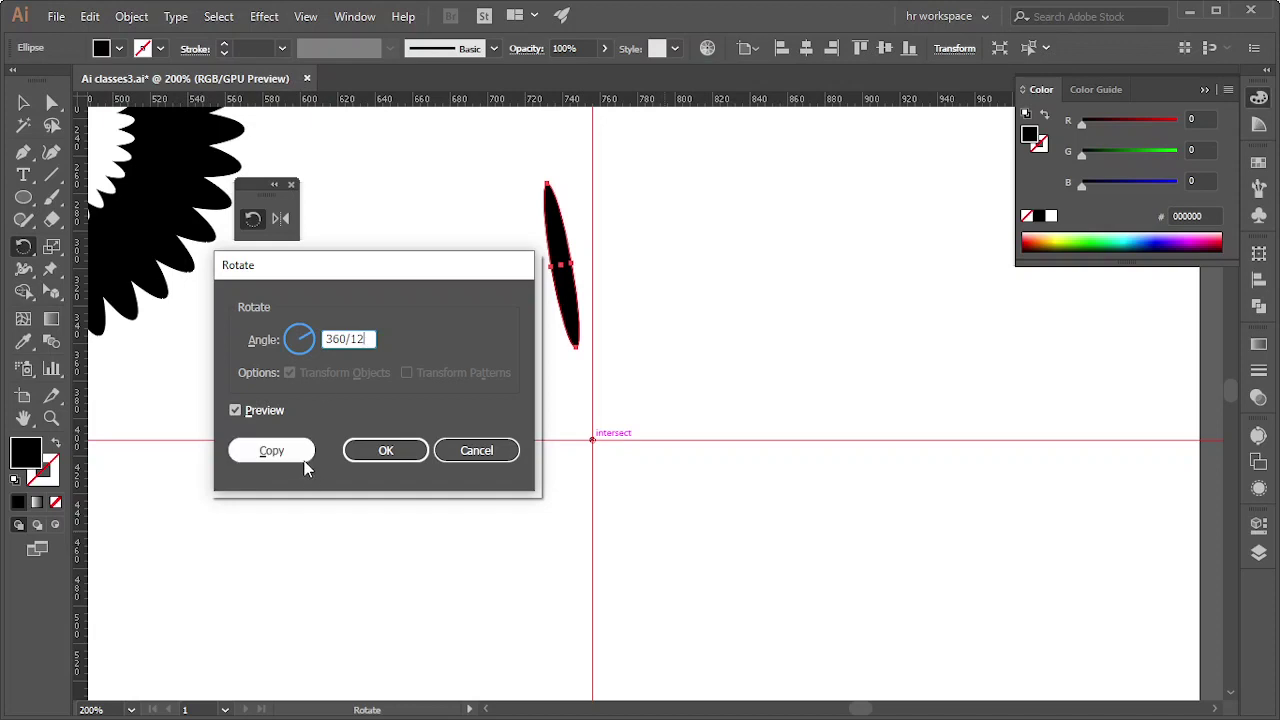
pyautogui.click(300, 458)
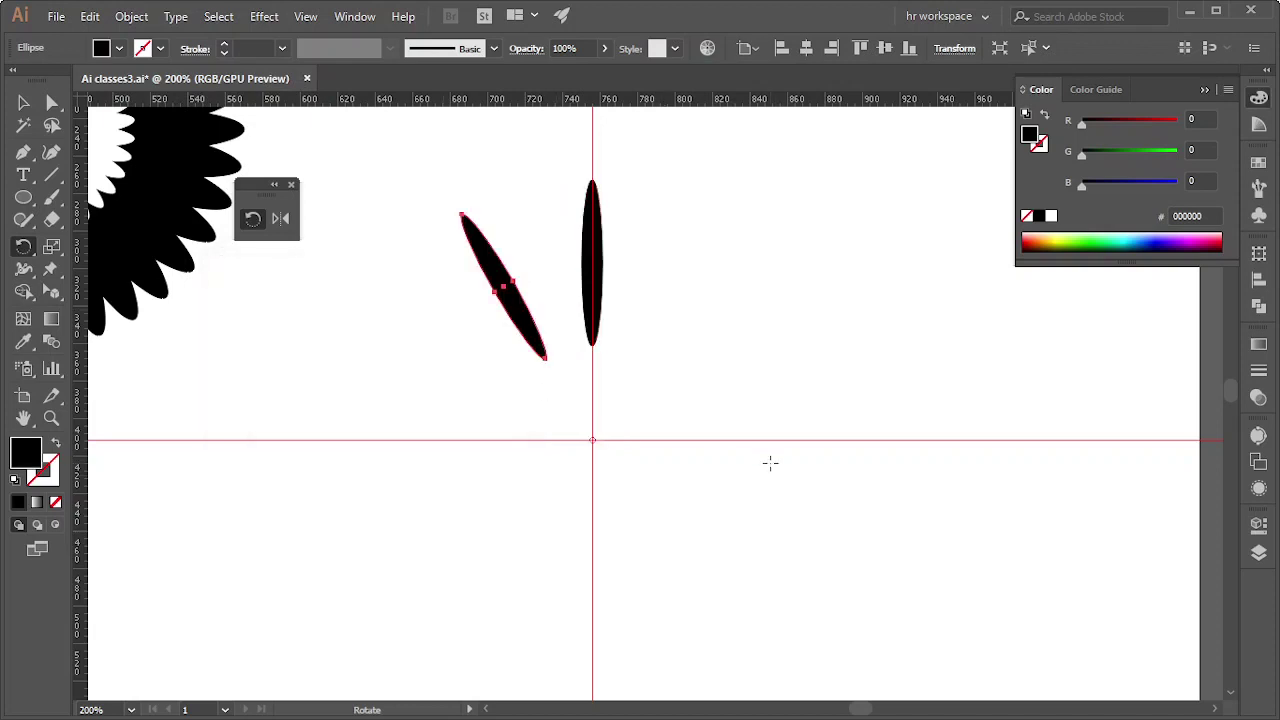
pyautogui.press('v')
pyautogui.hotkey('ctrl', 'd')
pyautogui.hotkey('ctrl', 'd')
pyautogui.hotkey('ctrl', 'd')
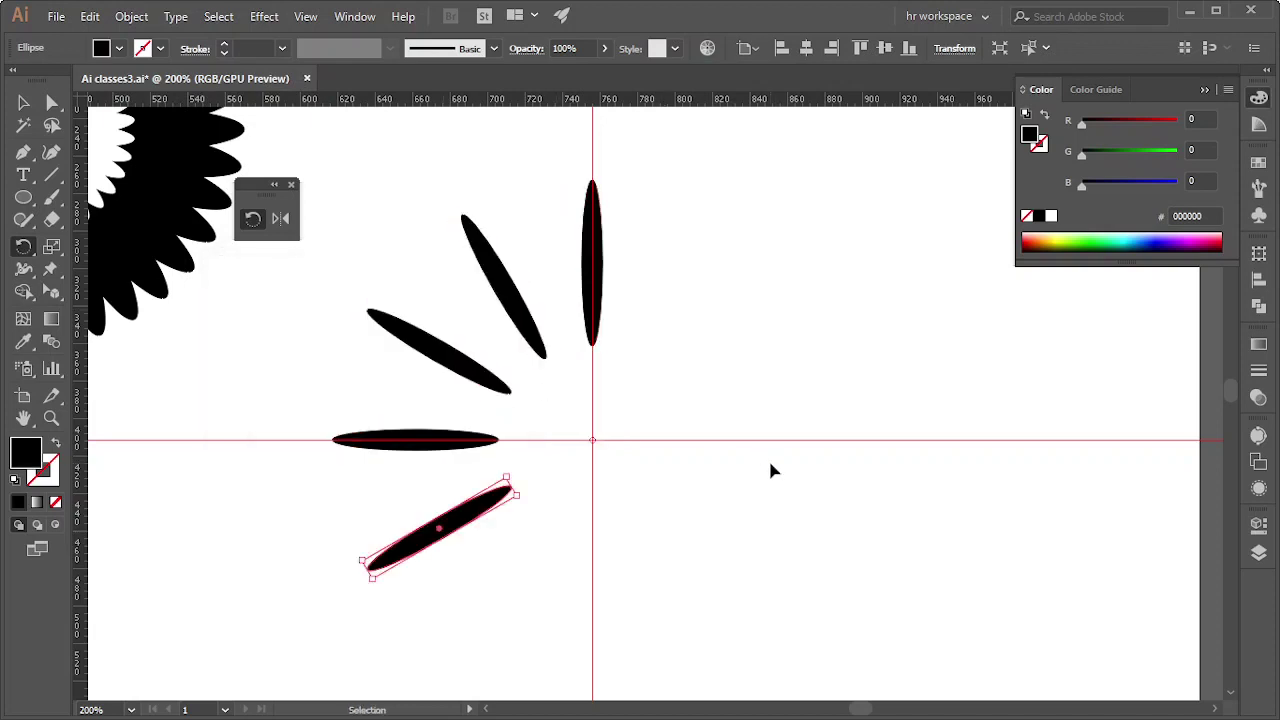
pyautogui.hotkey('ctrl', 'd')
pyautogui.hotkey('ctrl', 'd')
pyautogui.hotkey('ctrl', 'd')
pyautogui.hotkey('ctrl', 'd')
pyautogui.hotkey('ctrl', 'd')
pyautogui.hotkey('ctrl', 'd')
pyautogui.hotkey('ctrl', 'd')
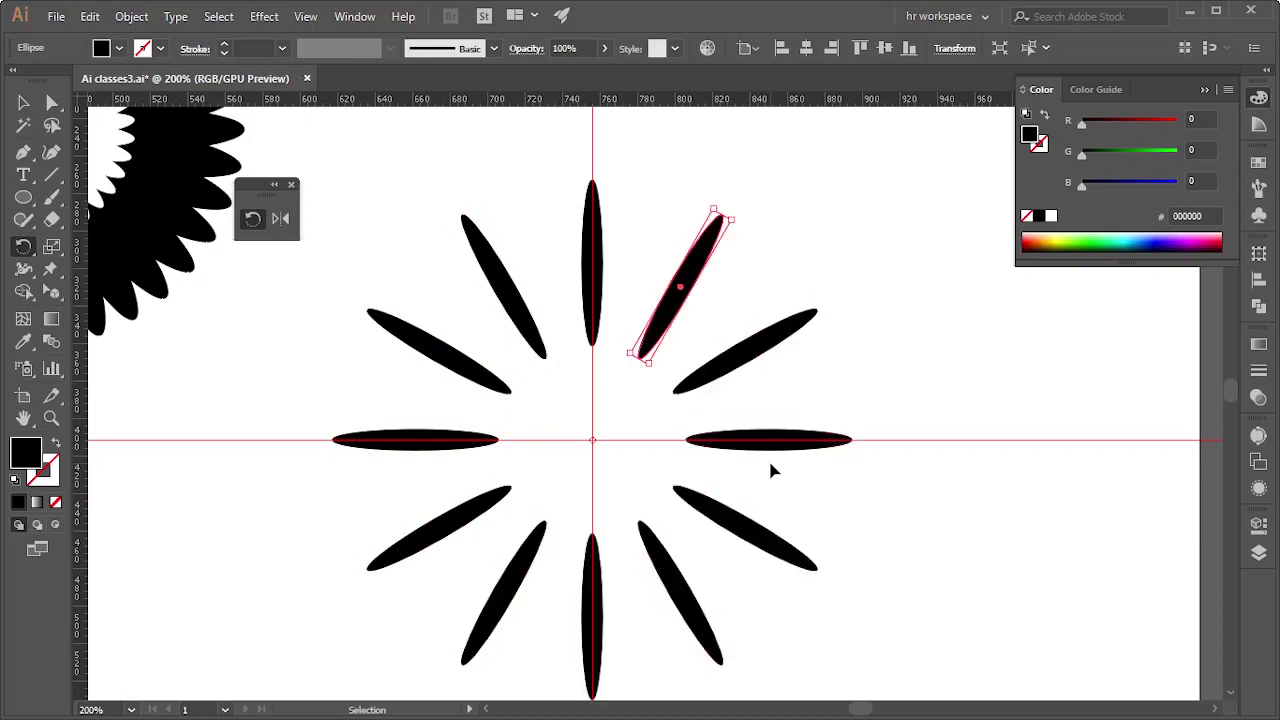
pyautogui.press('r')
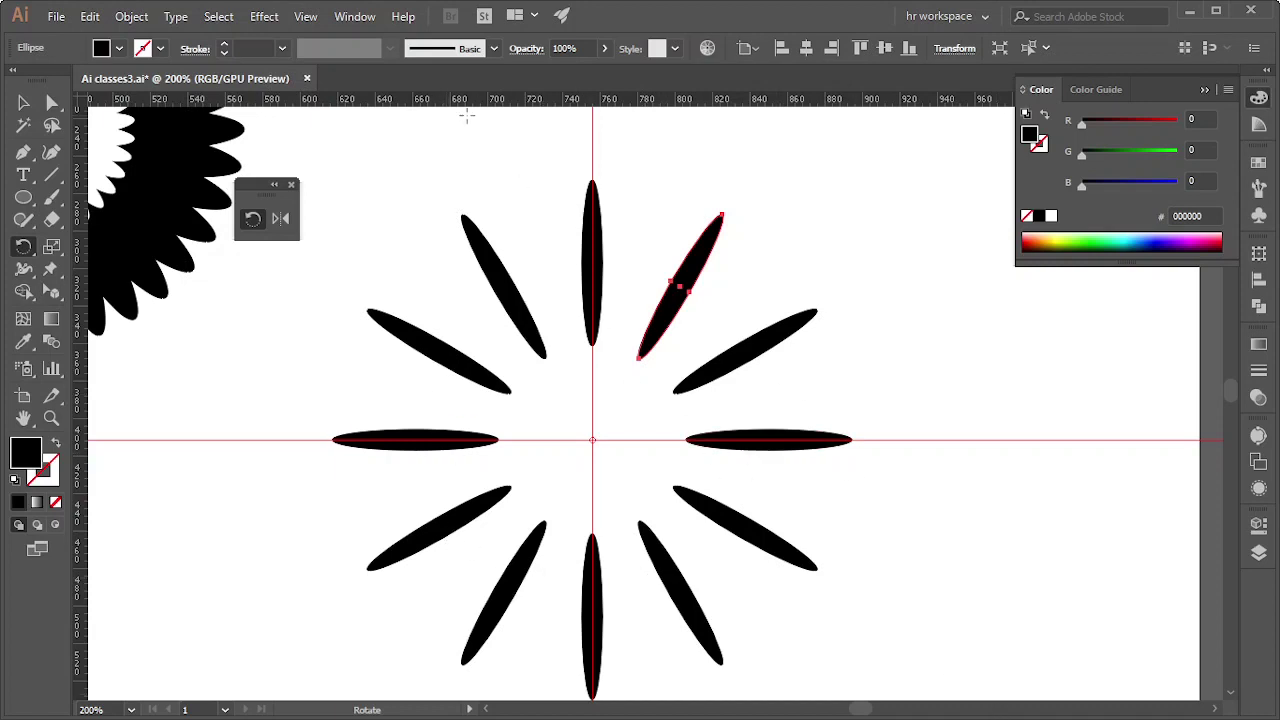
# Select all twelve ellipses of the starburst.
pyautogui.click(20, 103)
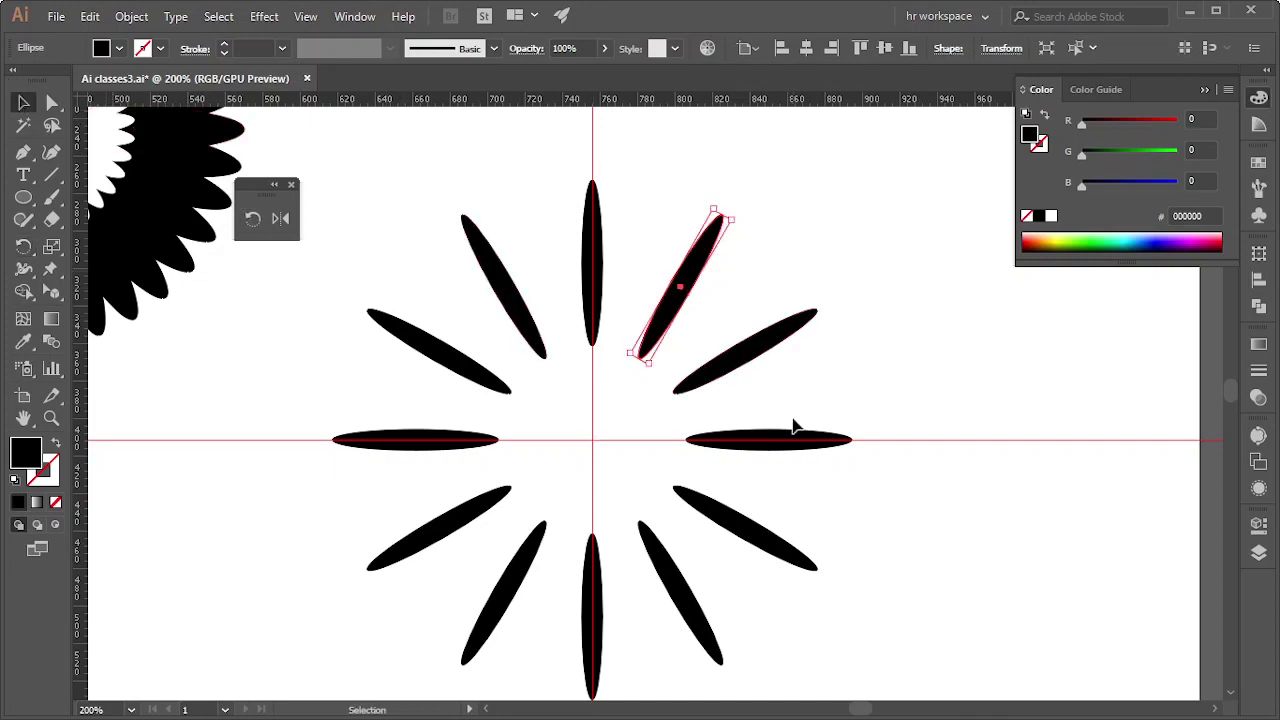
pyautogui.scroll(-2, 704, 390)
pyautogui.moveTo(557, 297); pyautogui.dragTo(783, 545)
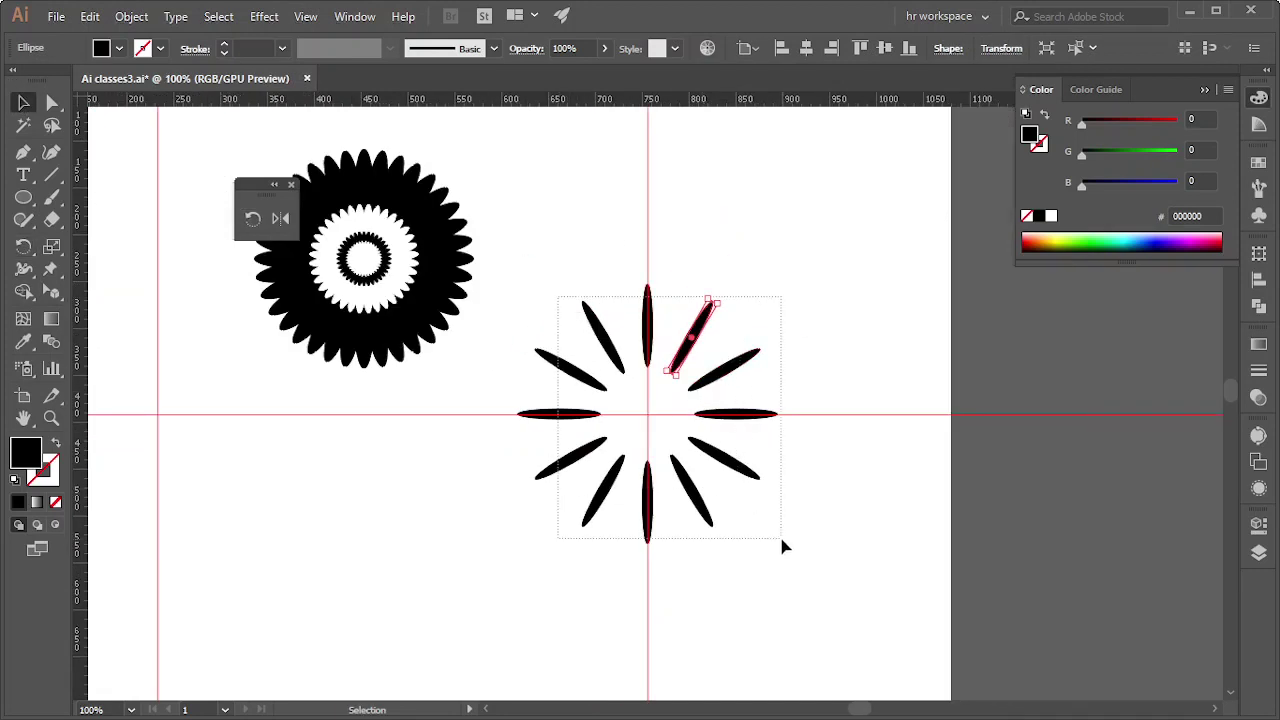
pyautogui.scroll(1, 708, 470)
pyautogui.scroll(1, 708, 470)
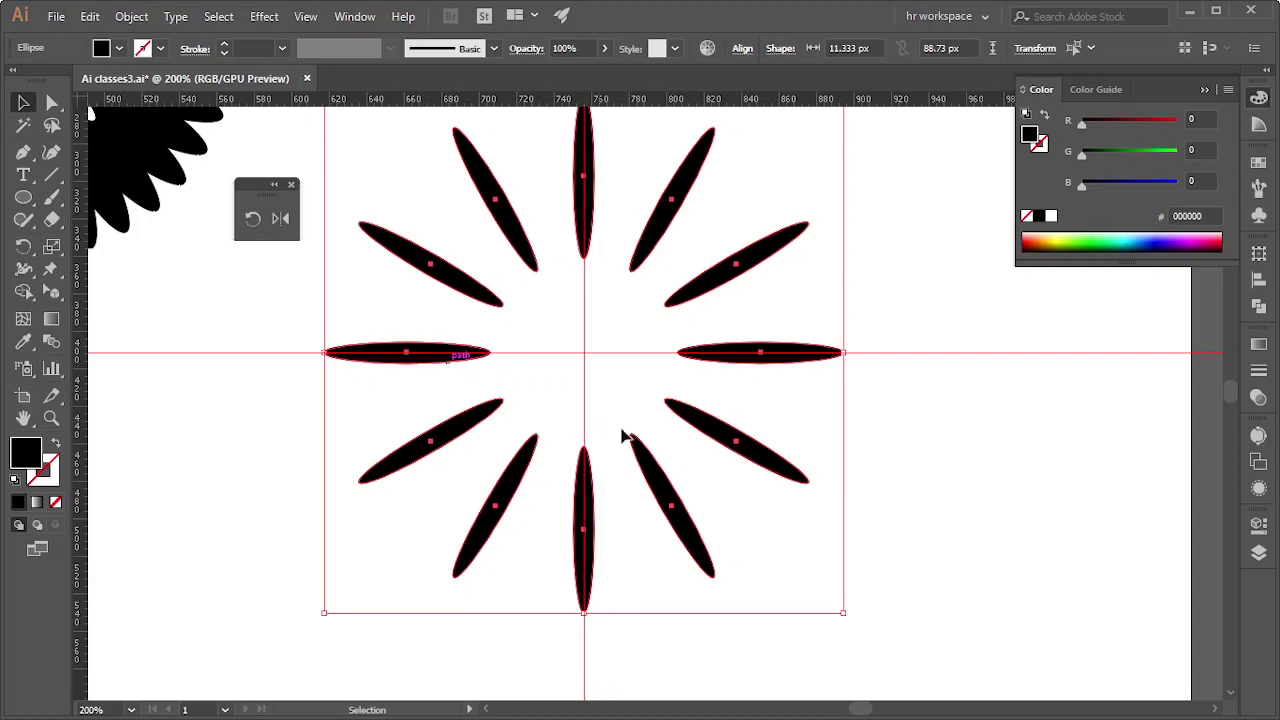
pyautogui.press('a')
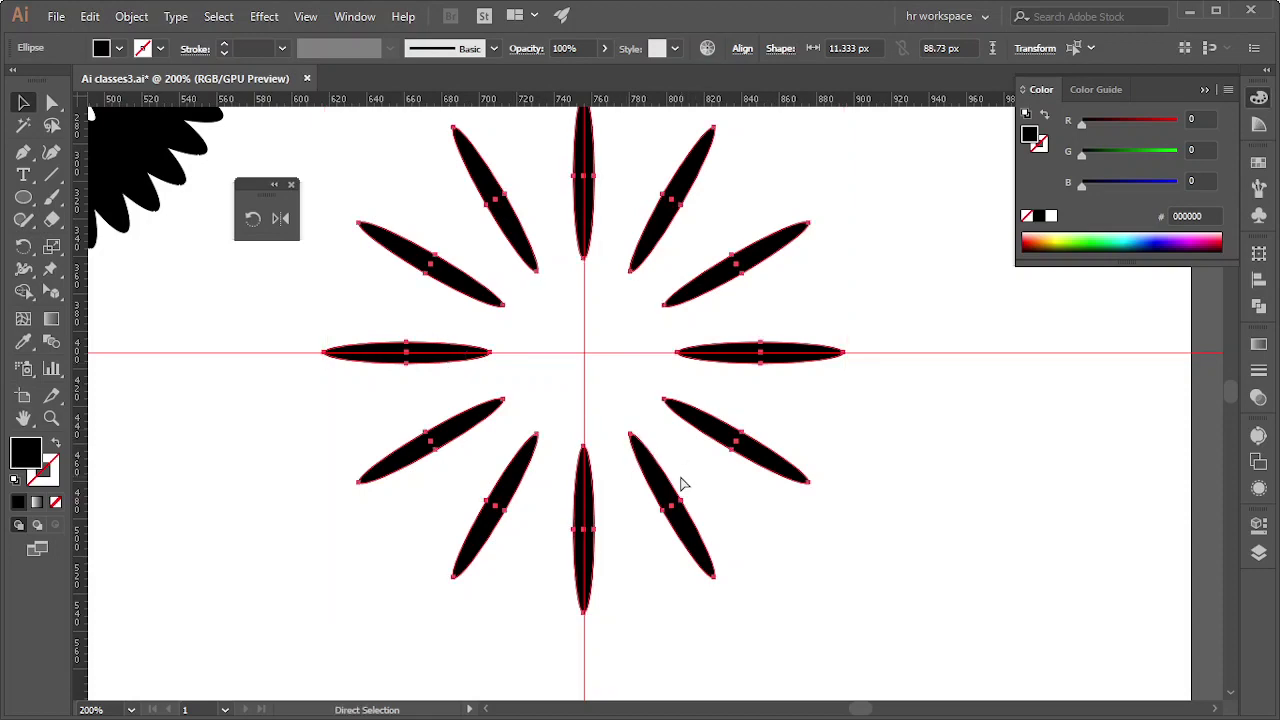
pyautogui.press('v')
# Scale a smaller copy of the ellipses toward the centre and rotate it slightly.
pyautogui.moveTo(845, 613); pyautogui.dragTo(660, 420)
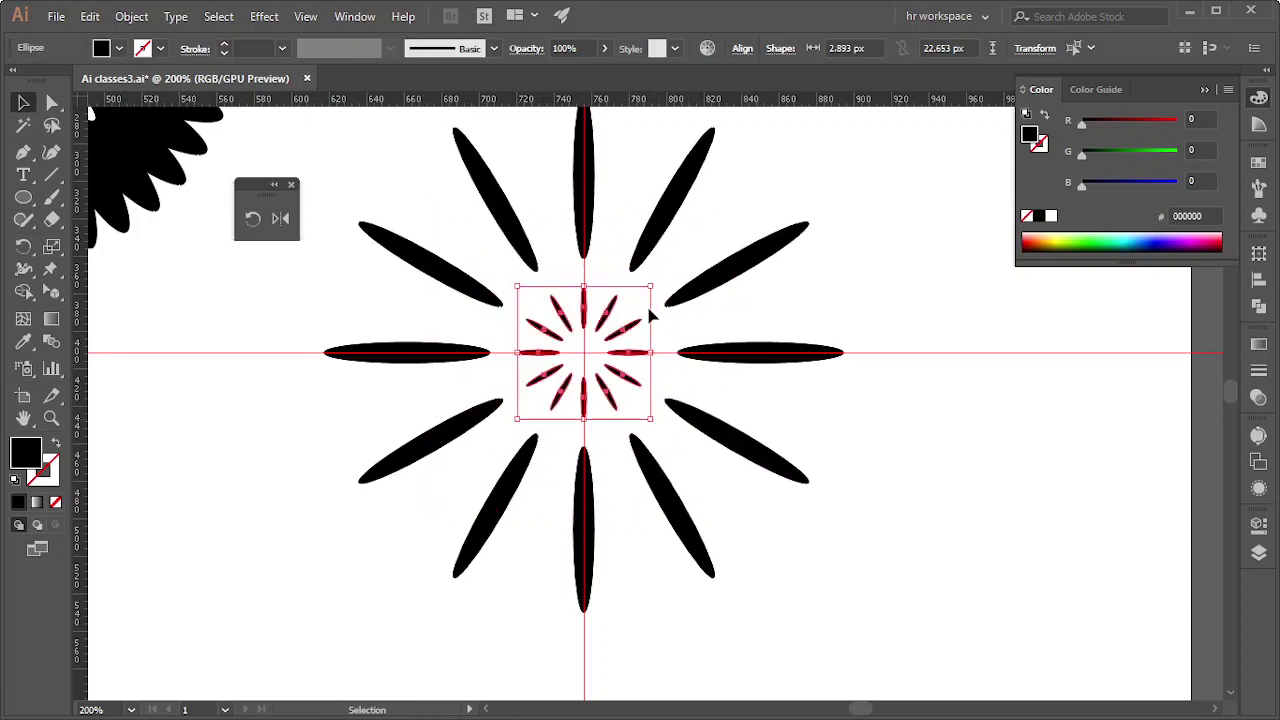
pyautogui.moveTo(672, 314); pyautogui.dragTo(677, 330)
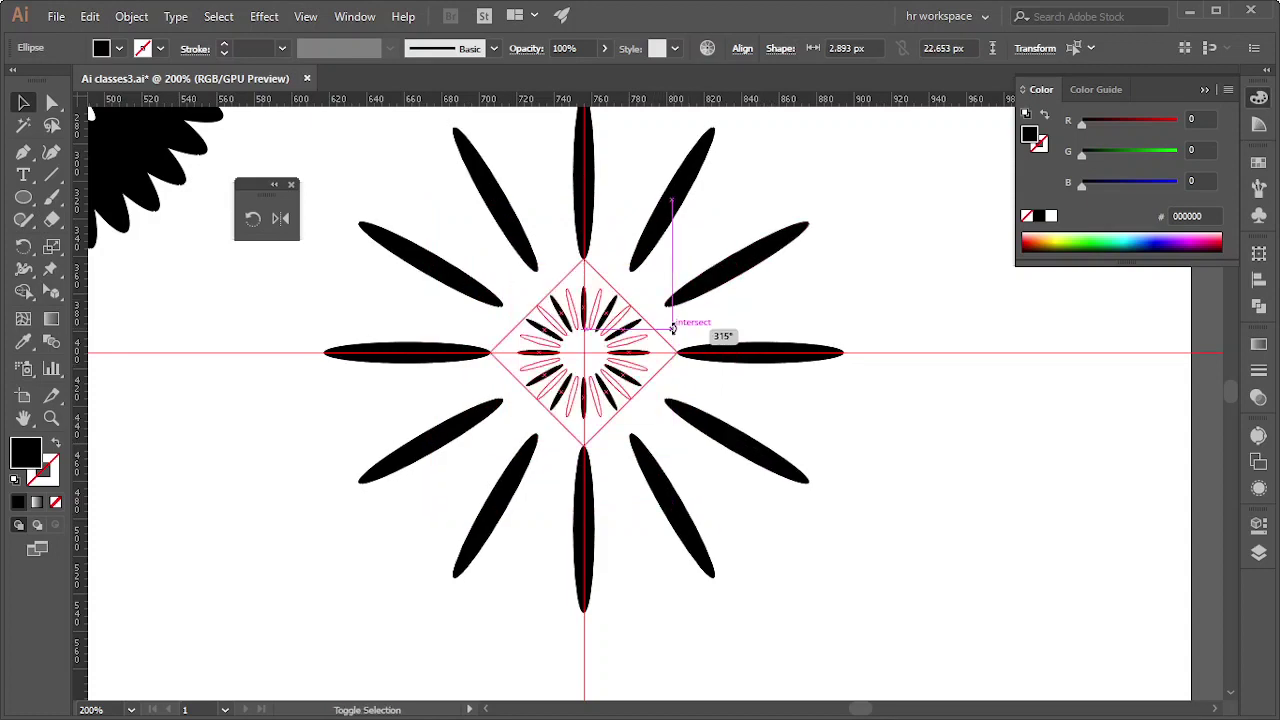
pyautogui.click(977, 349)
pyautogui.hotkey('ctrl', '=')
pyautogui.scroll(-2, 748, 470)
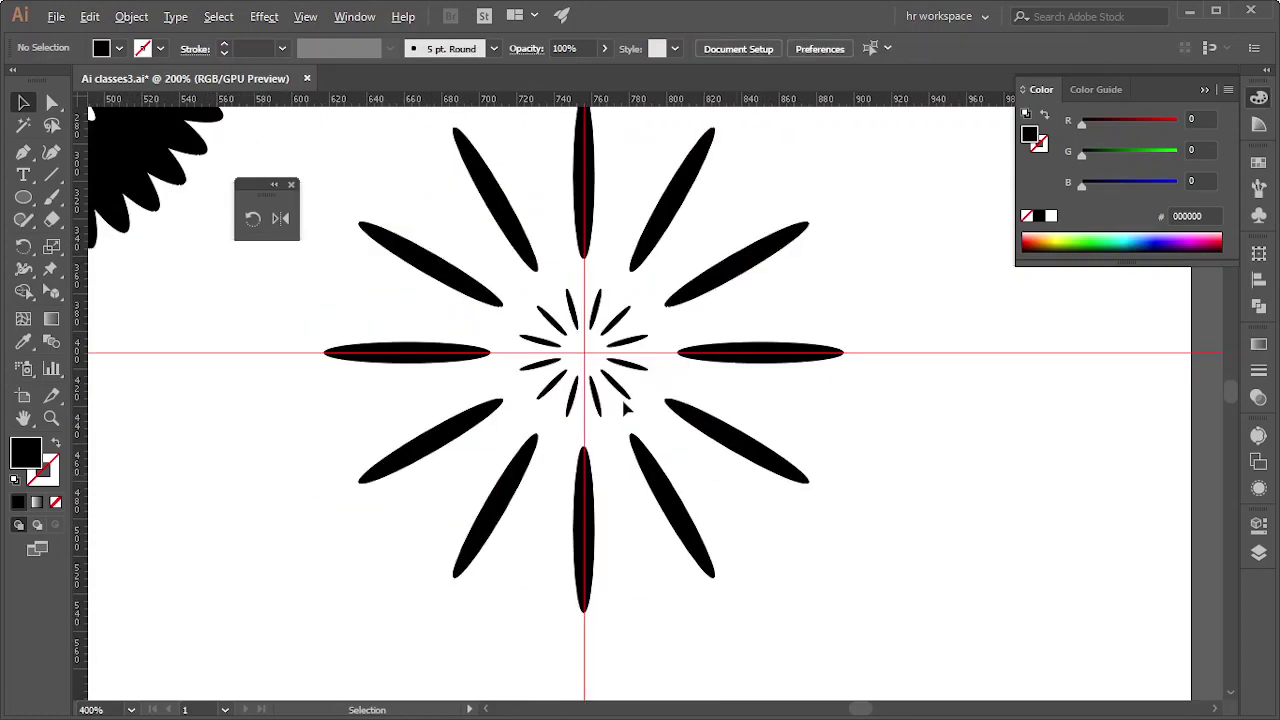
# Select the inner ring's ellipses, resize them to 75 px, then undo one change.
pyautogui.click(620, 389)
pyautogui.moveTo(518, 298)
pyautogui.mouseDown()
pyautogui.moveTo(649, 405)
pyautogui.moveTo(656, 428)
pyautogui.mouseUp()
pyautogui.click(1014, 408)
pyautogui.scroll(-1, 850, 400)
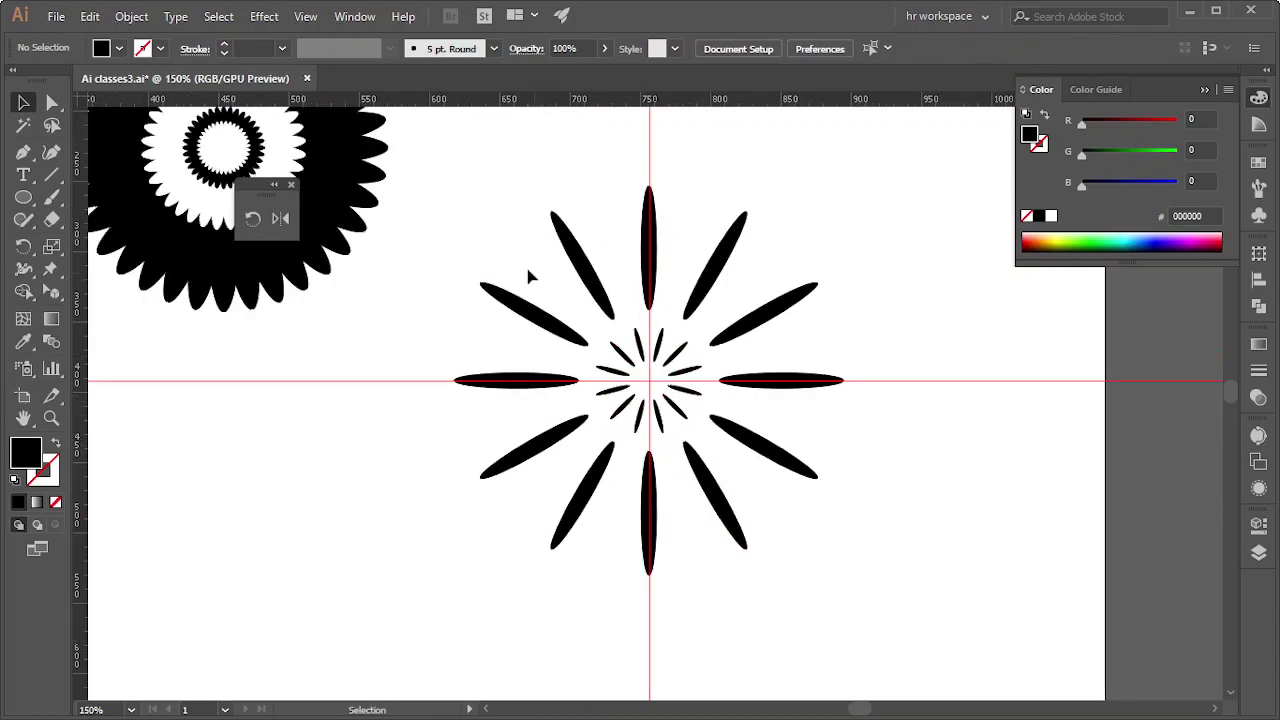
pyautogui.hotkey('ctrl', 'z')
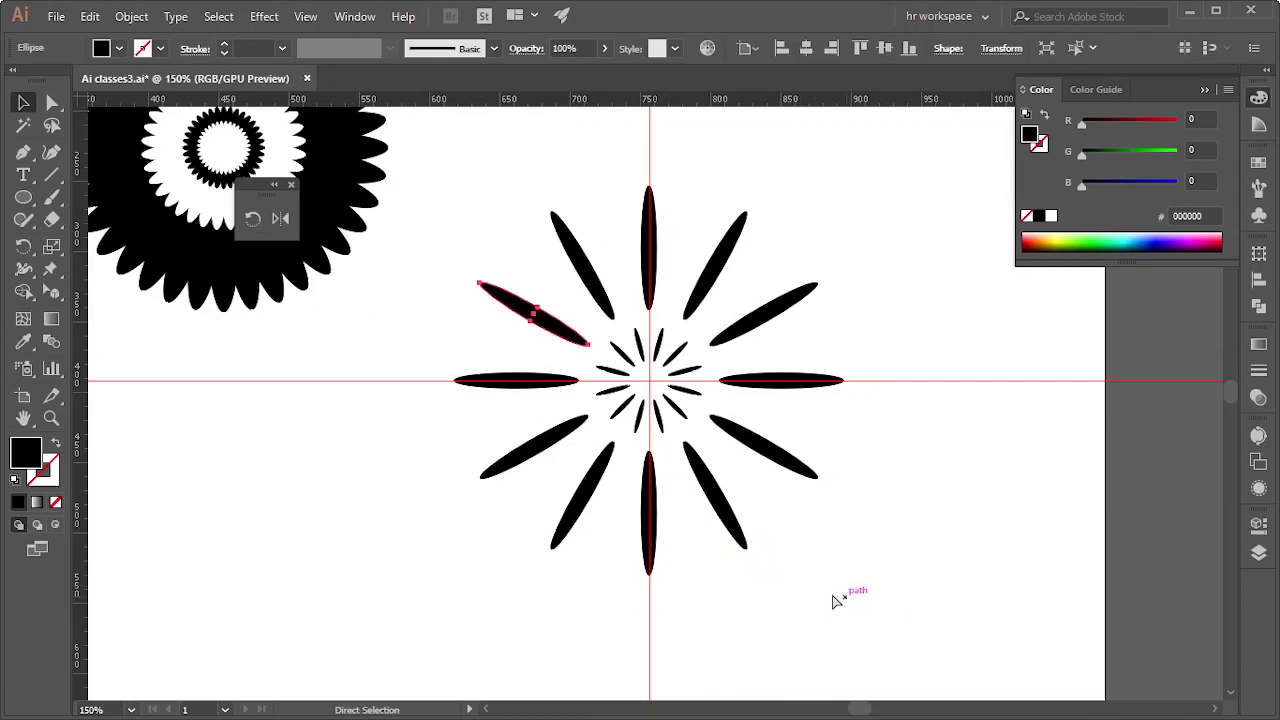
# Select the whole starburst and move it below the black flower.
pyautogui.moveTo(460, 195); pyautogui.dragTo(794, 525)
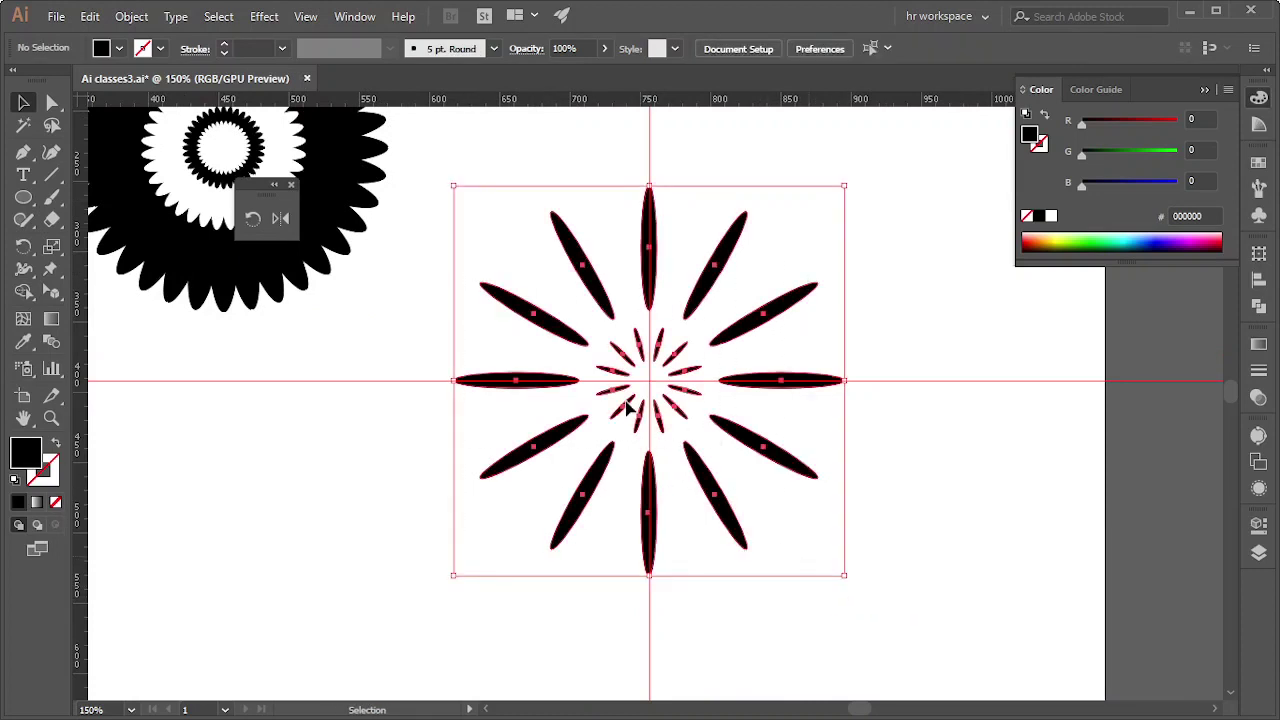
pyautogui.keyDown('shift'); pyautogui.click(669, 399); pyautogui.keyUp('shift')
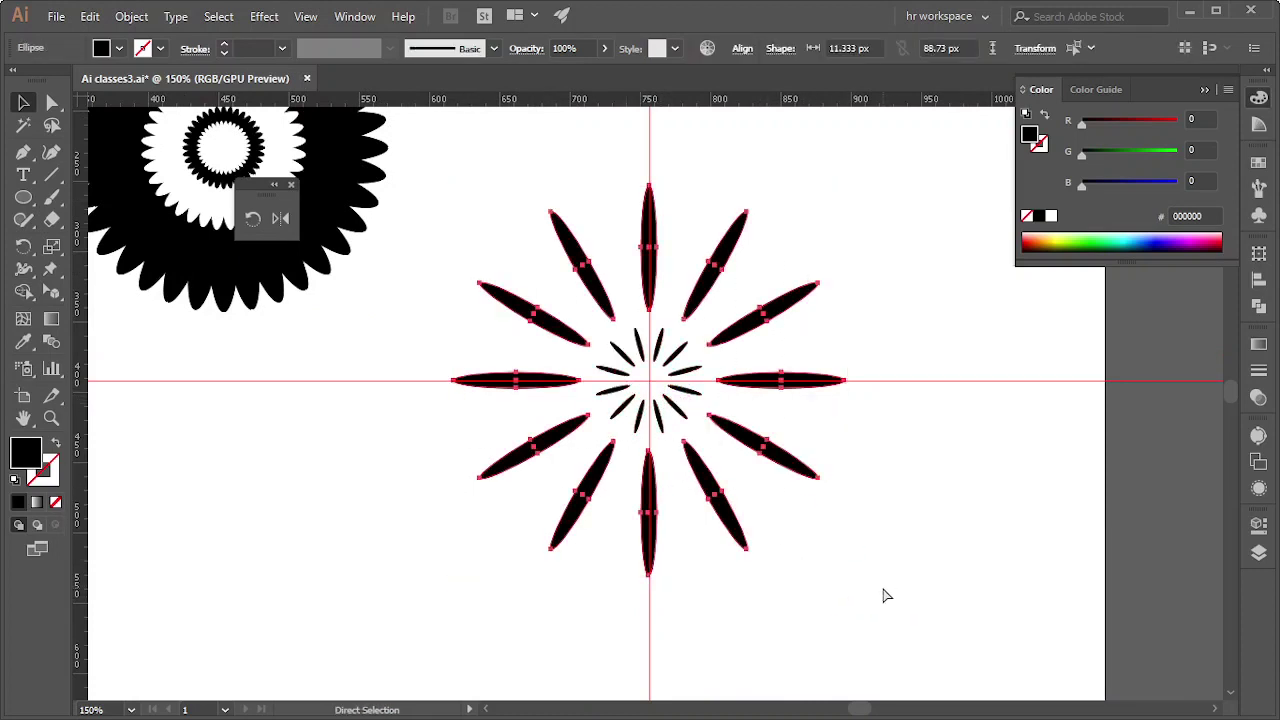
pyautogui.click(880, 590)
pyautogui.hotkey('ctrl', '-')
pyautogui.hotkey('ctrl', '-')
pyautogui.moveTo(610, 323); pyautogui.dragTo(849, 563)
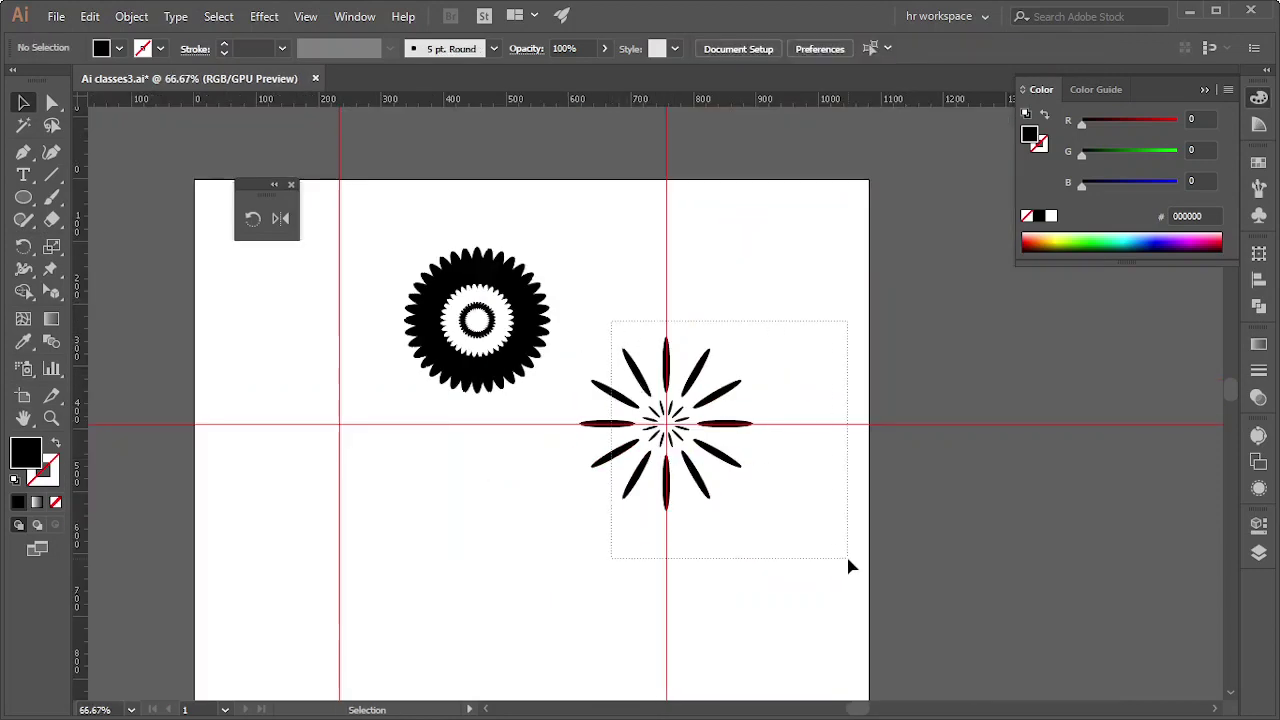
pyautogui.hotkey('ctrl', 'shift', 'a')
pyautogui.moveTo(648, 390); pyautogui.dragTo(448, 474)
pyautogui.click(880, 392)
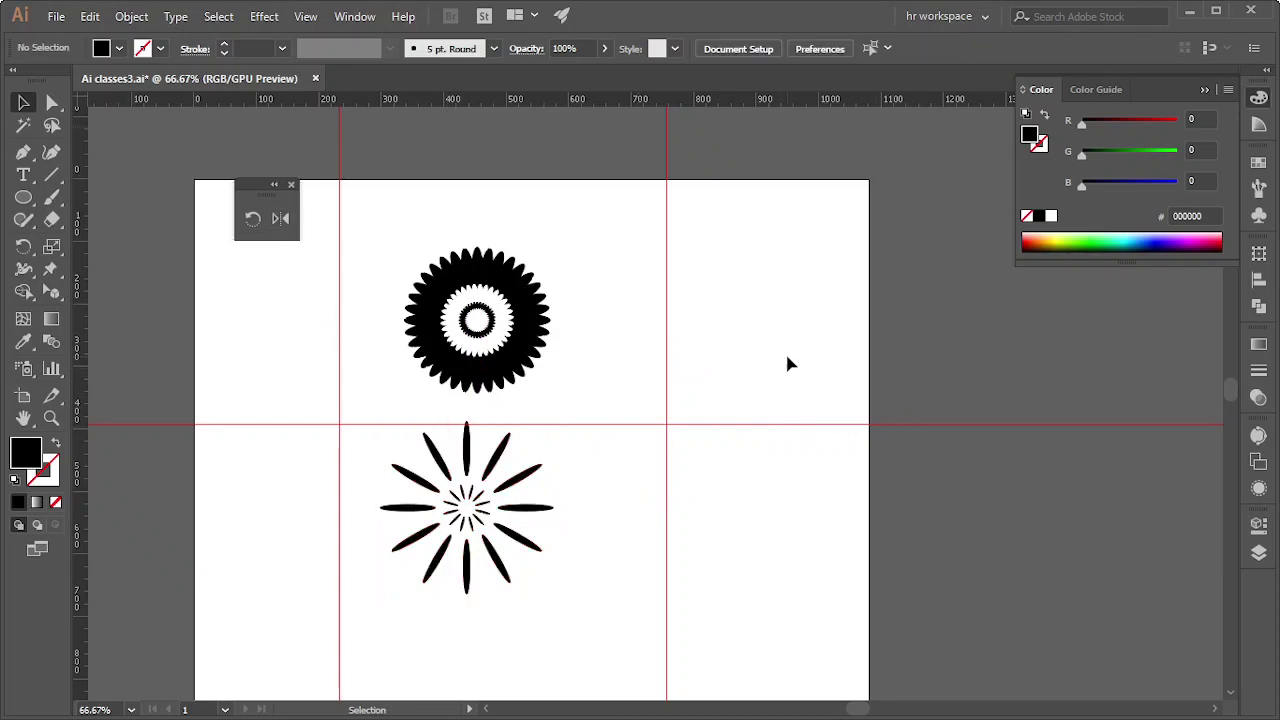
# Draw a black circle right of the flower and delete its left anchors.
pyautogui.click(23, 197)
pyautogui.moveTo(721, 297); pyautogui.dragTo(842, 417)
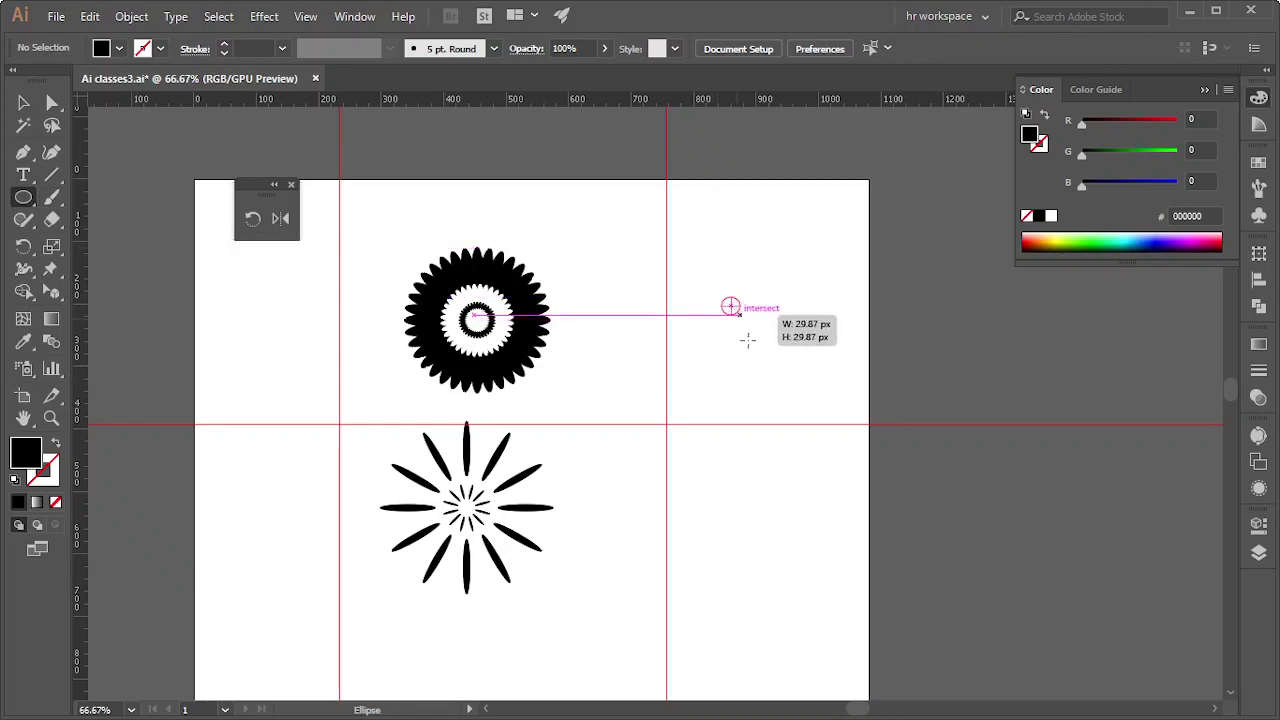
pyautogui.click(52, 102)
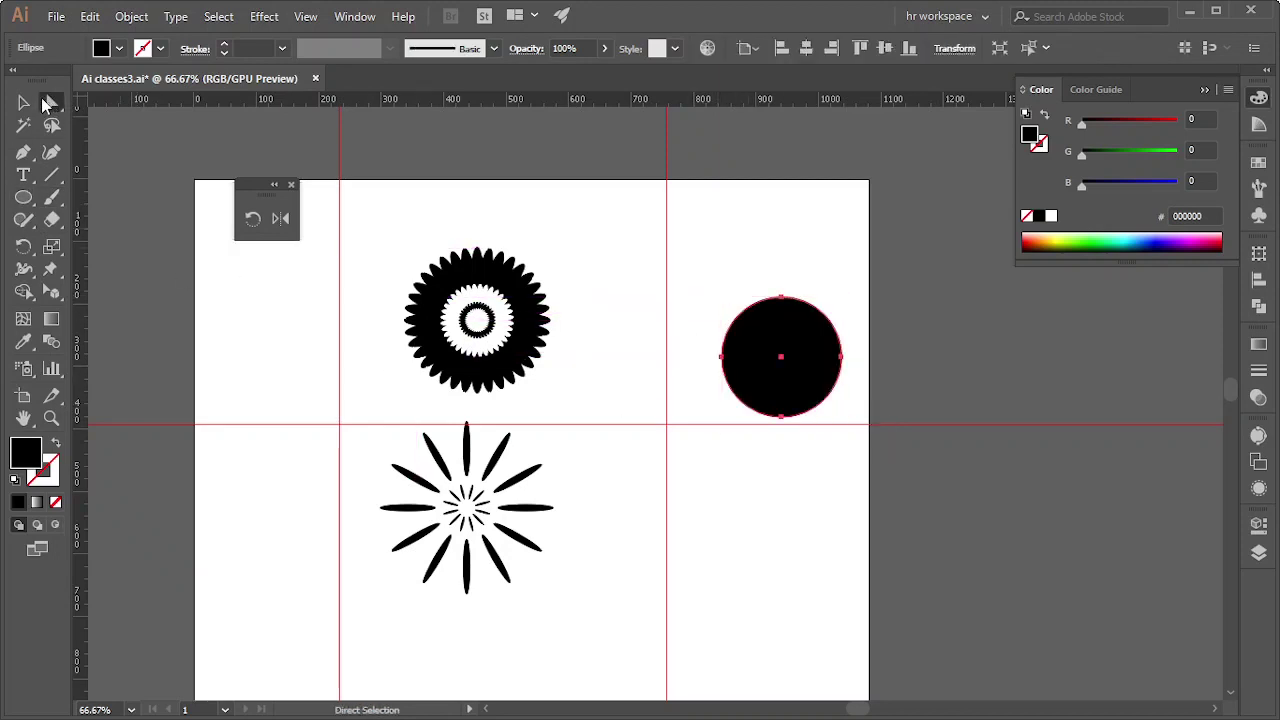
pyautogui.moveTo(704, 316); pyautogui.dragTo(748, 430)
pyautogui.press('Delete')
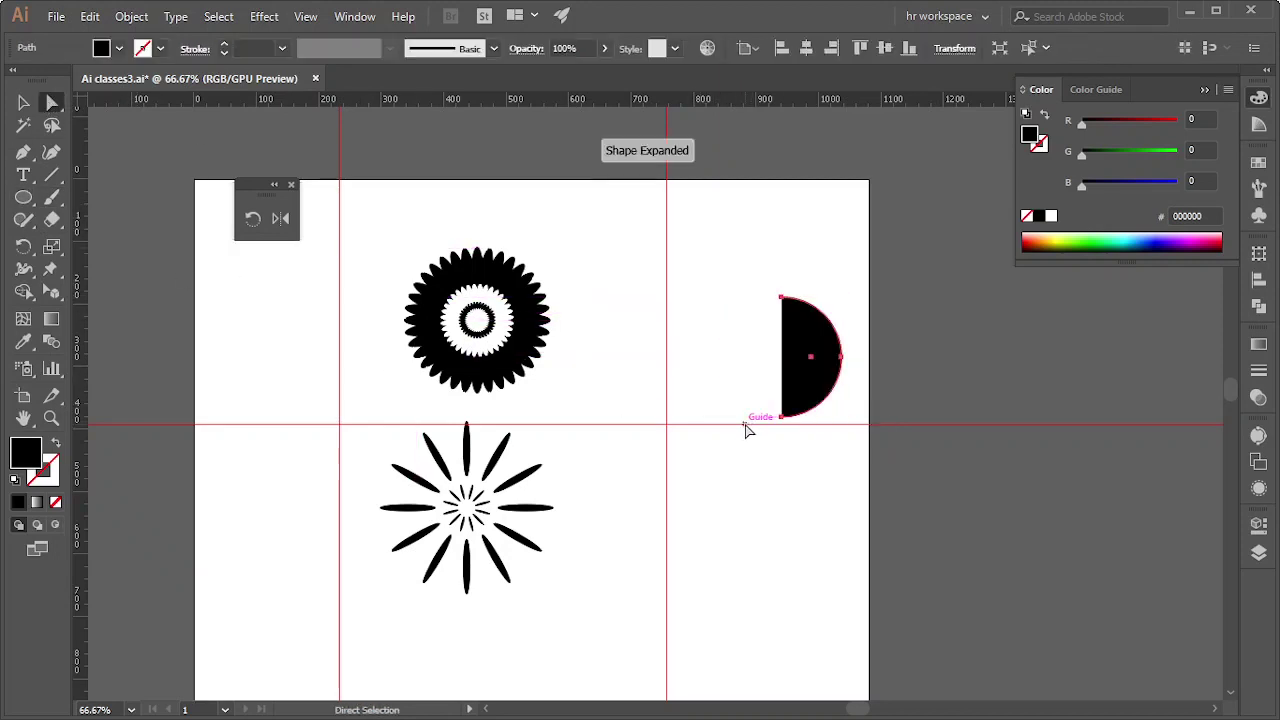
pyautogui.click(24, 102)
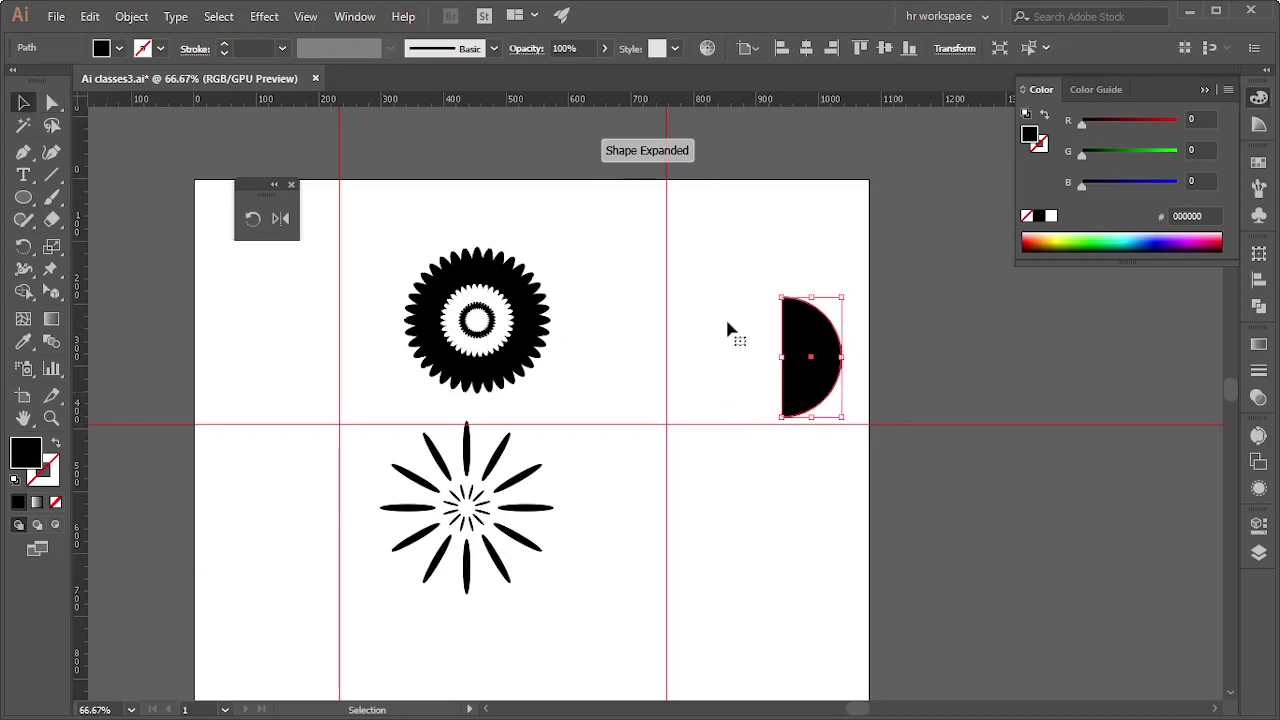
pyautogui.click(914, 418)
# Try reflecting the half-circle, cancel the dialog, and undo the repeated copy.
pyautogui.click(795, 390)
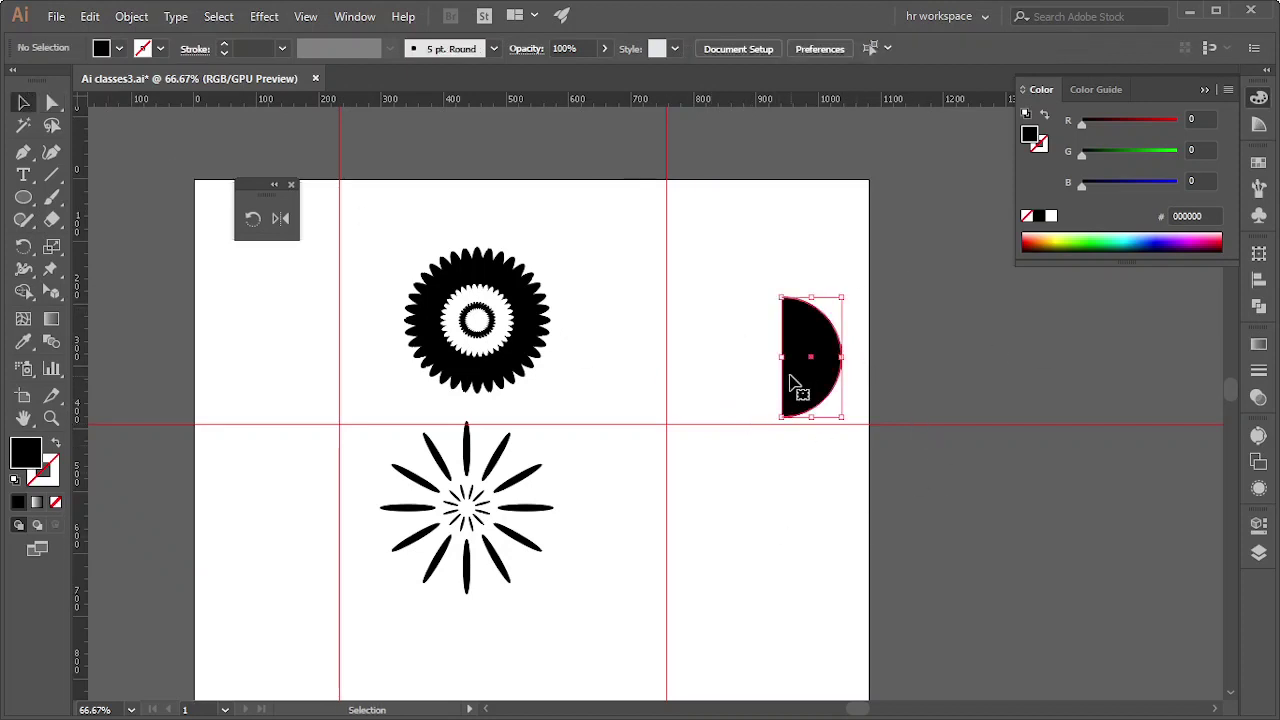
pyautogui.click(281, 225)
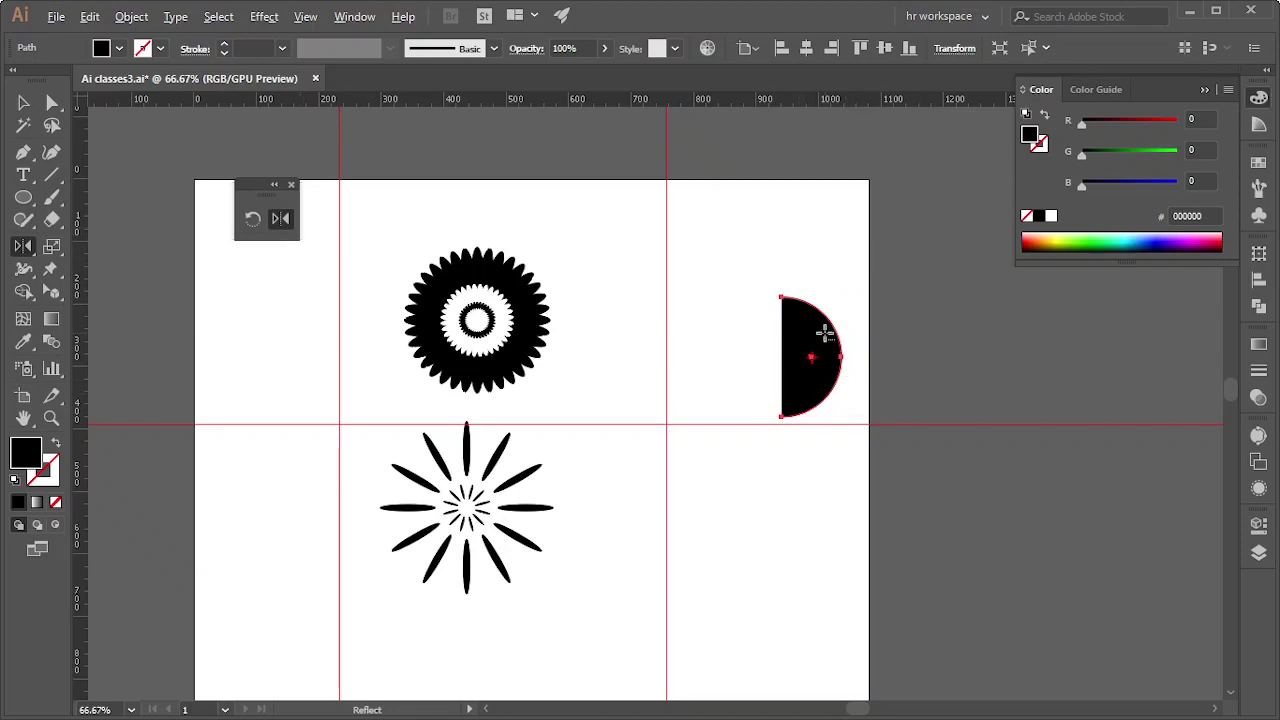
pyautogui.keyDown('alt'); pyautogui.click(712, 424); pyautogui.keyUp('alt')
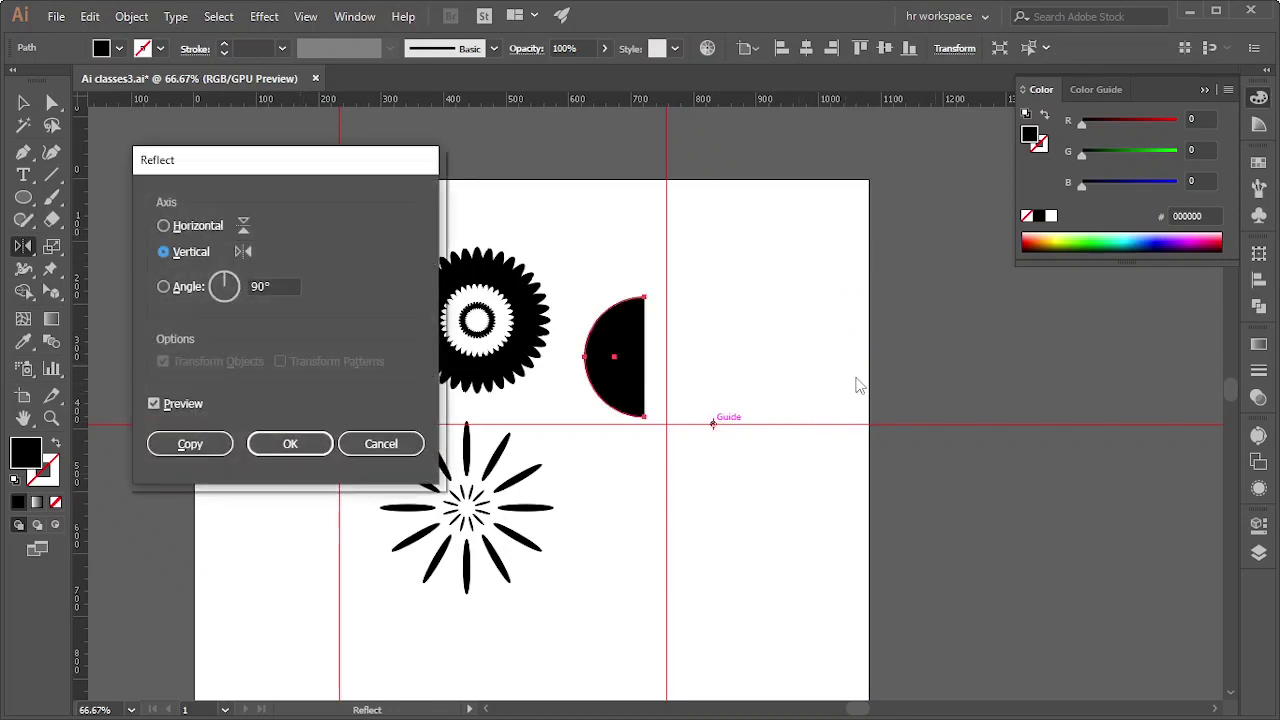
pyautogui.click(401, 447)
pyautogui.press('v')
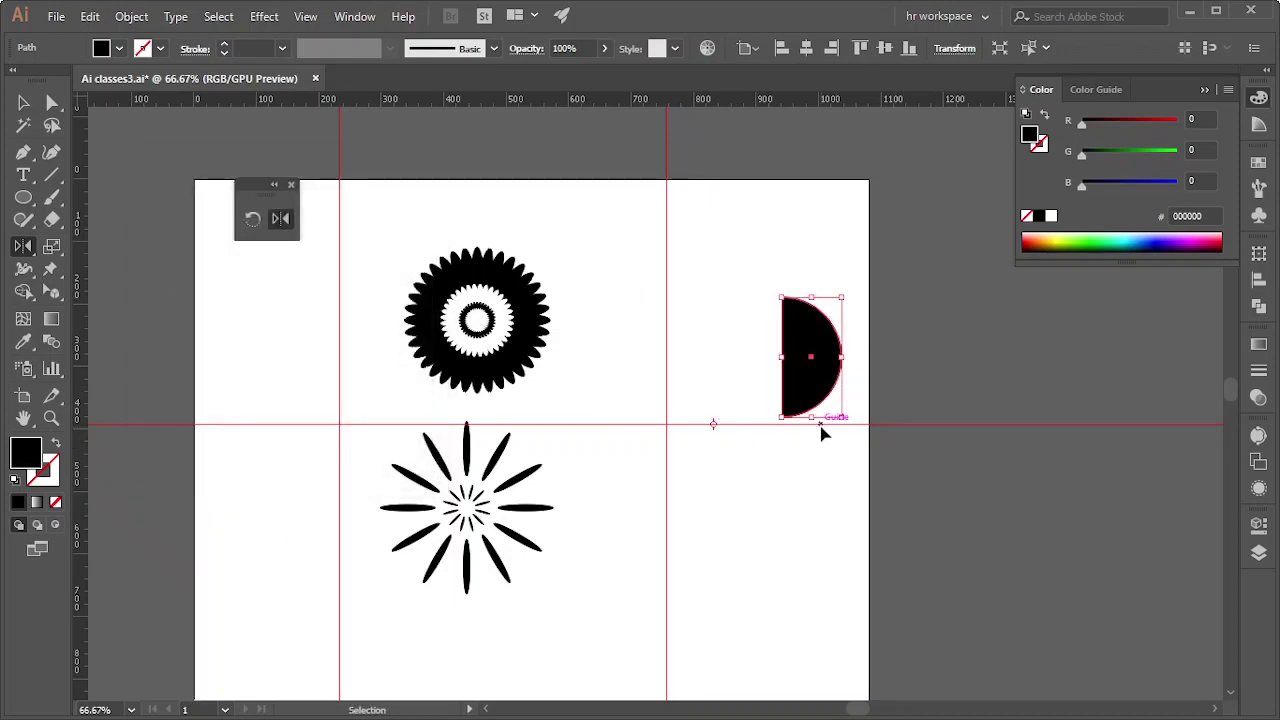
pyautogui.hotkey('ctrl', 'd')
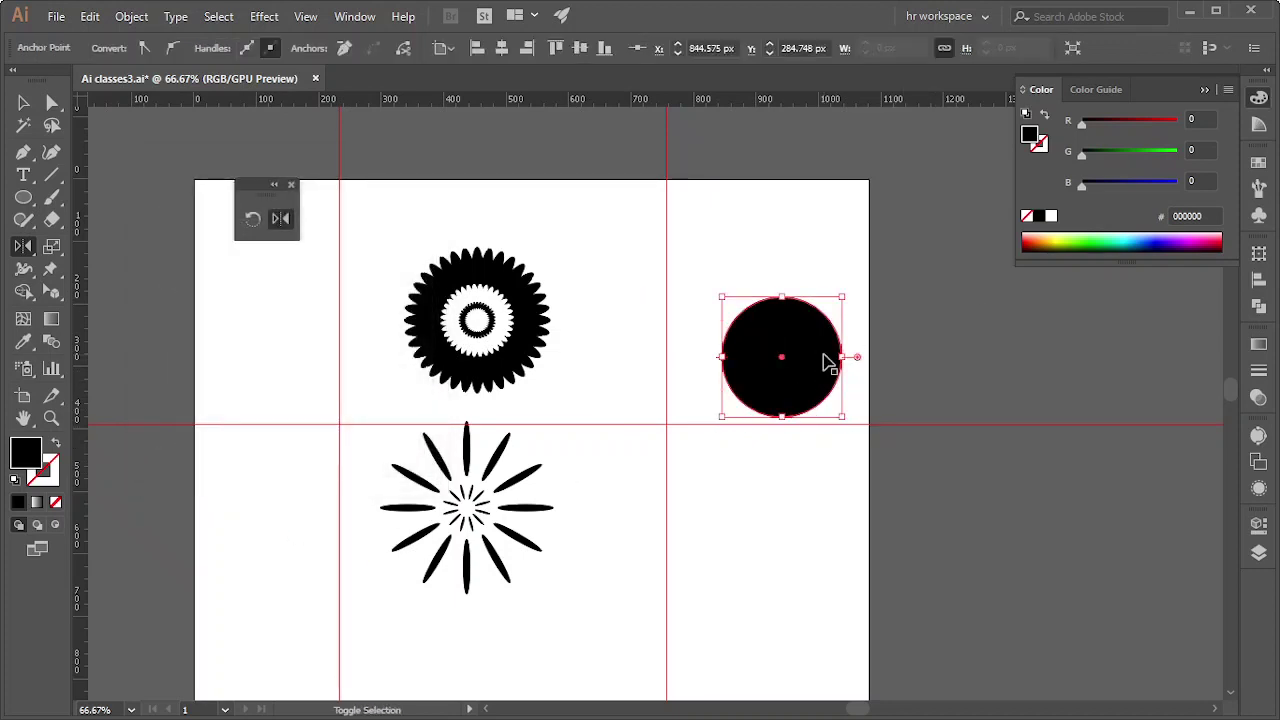
pyautogui.hotkey('ctrl', 'z')
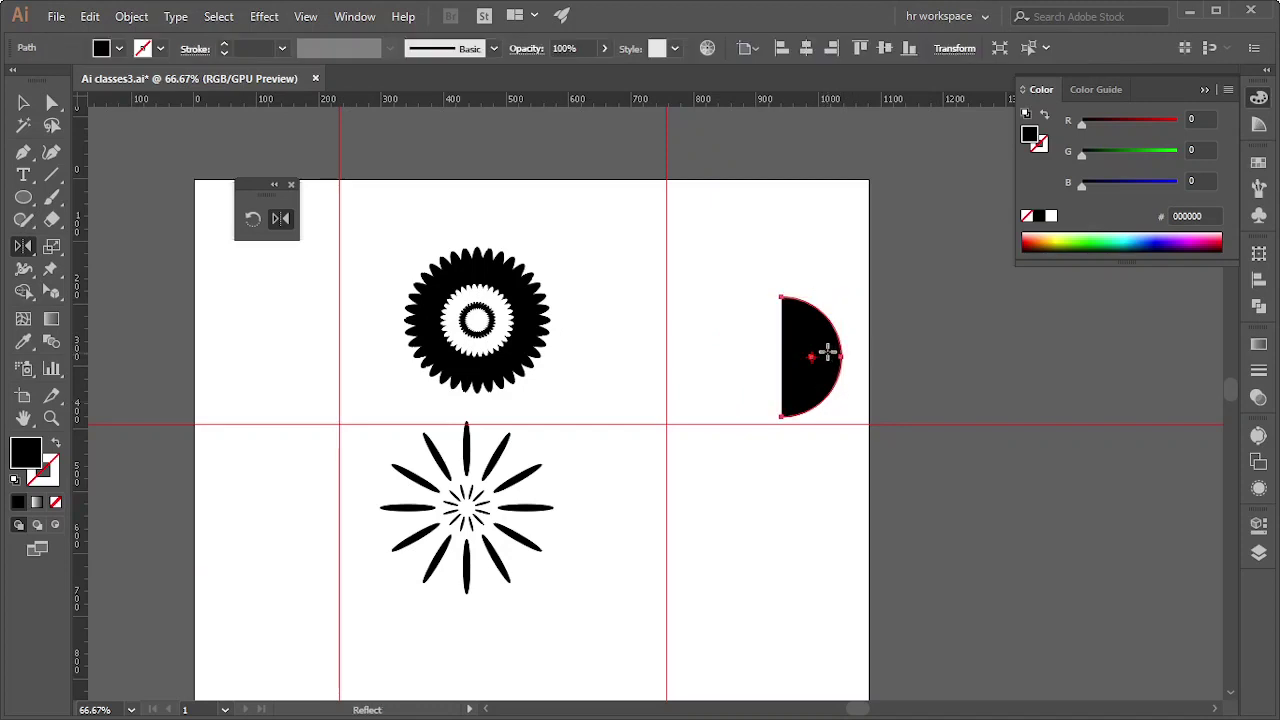
# Drag a mirrored copy of the half-circle, then delete the extra left half.
pyautogui.moveTo(822, 351)
pyautogui.mouseDown()
pyautogui.moveTo(744, 430)
pyautogui.moveTo(708, 322)
pyautogui.moveTo(785, 421)
pyautogui.moveTo(657, 410)
pyautogui.moveTo(650, 322)
pyautogui.mouseUp()
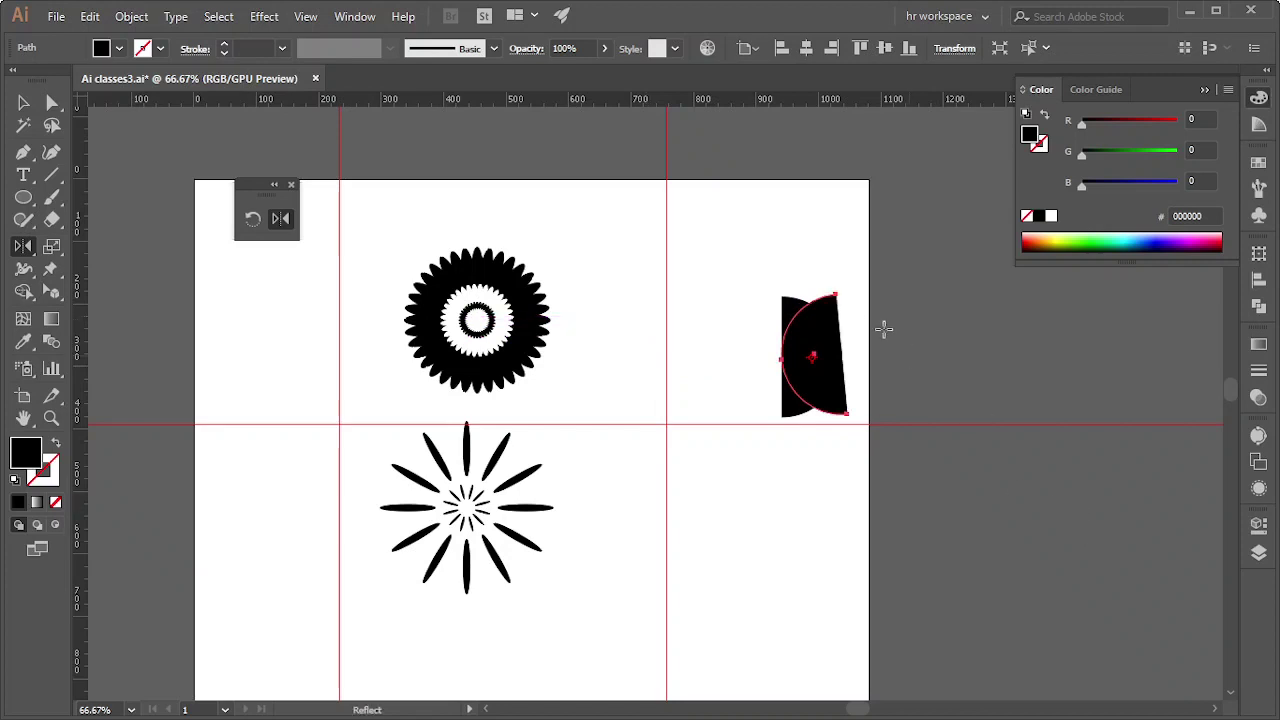
pyautogui.press('v')
pyautogui.hotkey('ctrl', 'd')
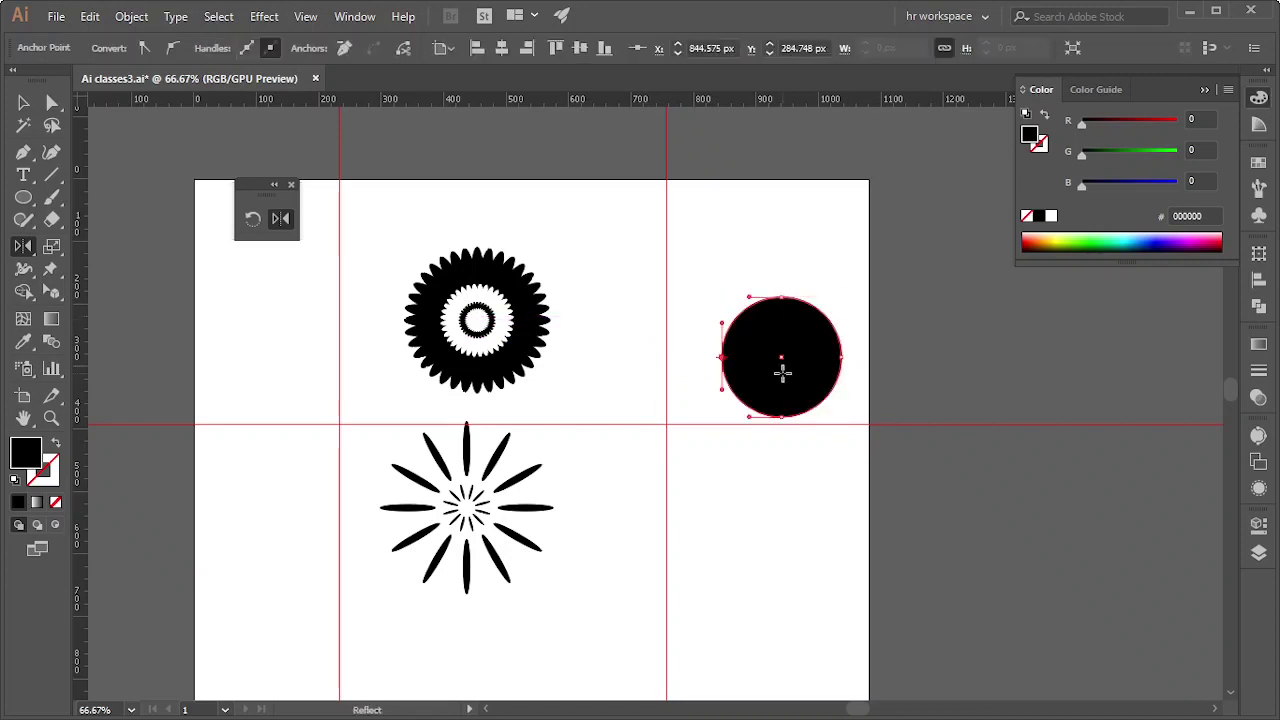
pyautogui.click(757, 335)
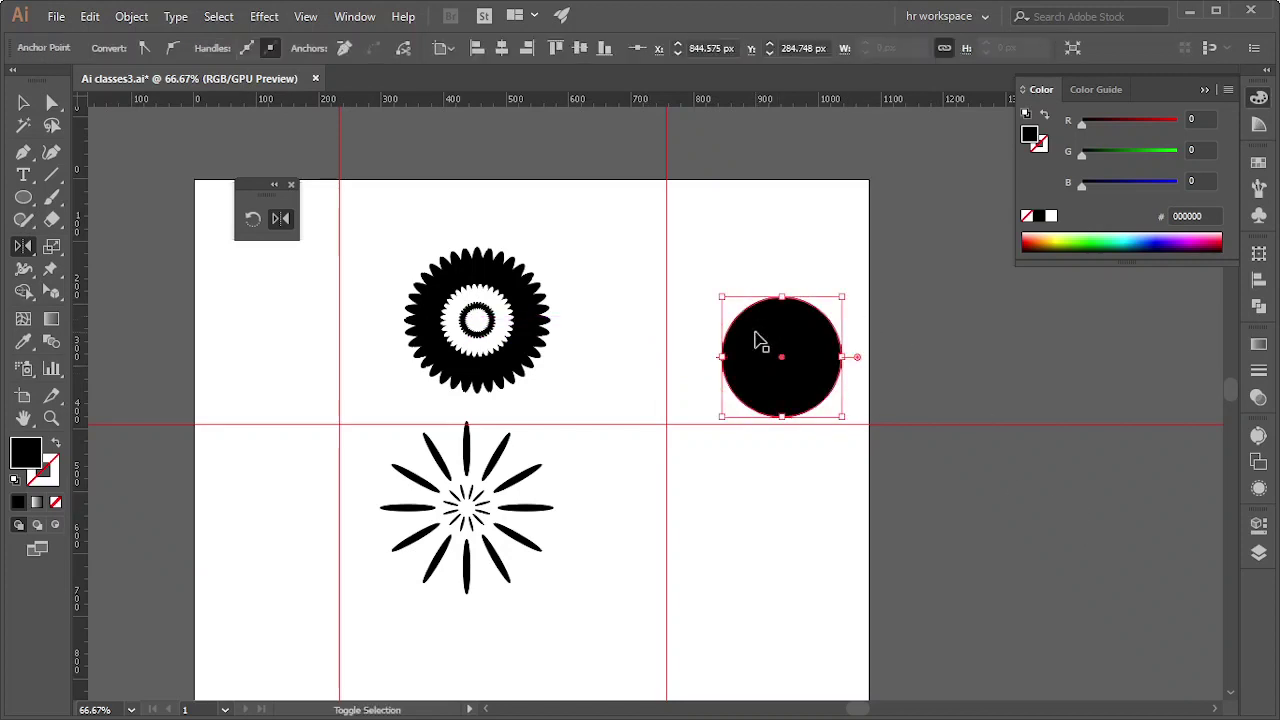
pyautogui.press('Delete')
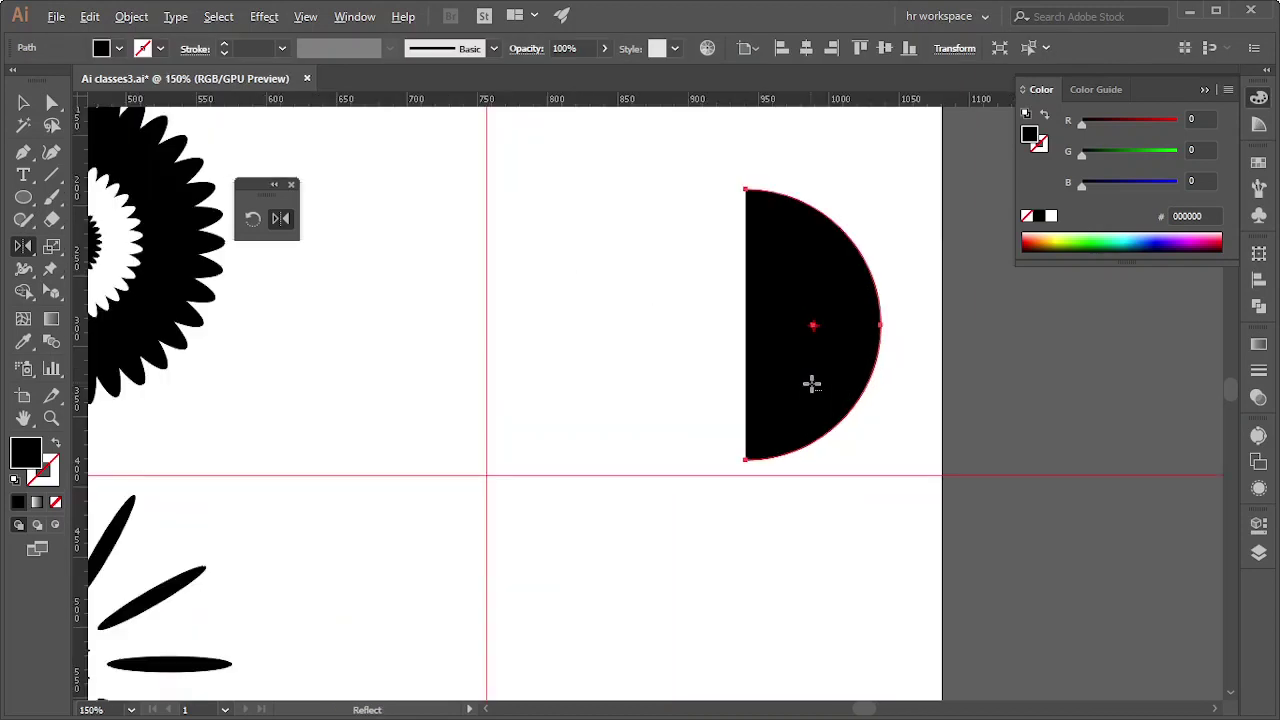
# Reflect a vertical copy across the flat edge to complete the circle, then reopen Reflect options.
pyautogui.scroll(3, 811, 380)
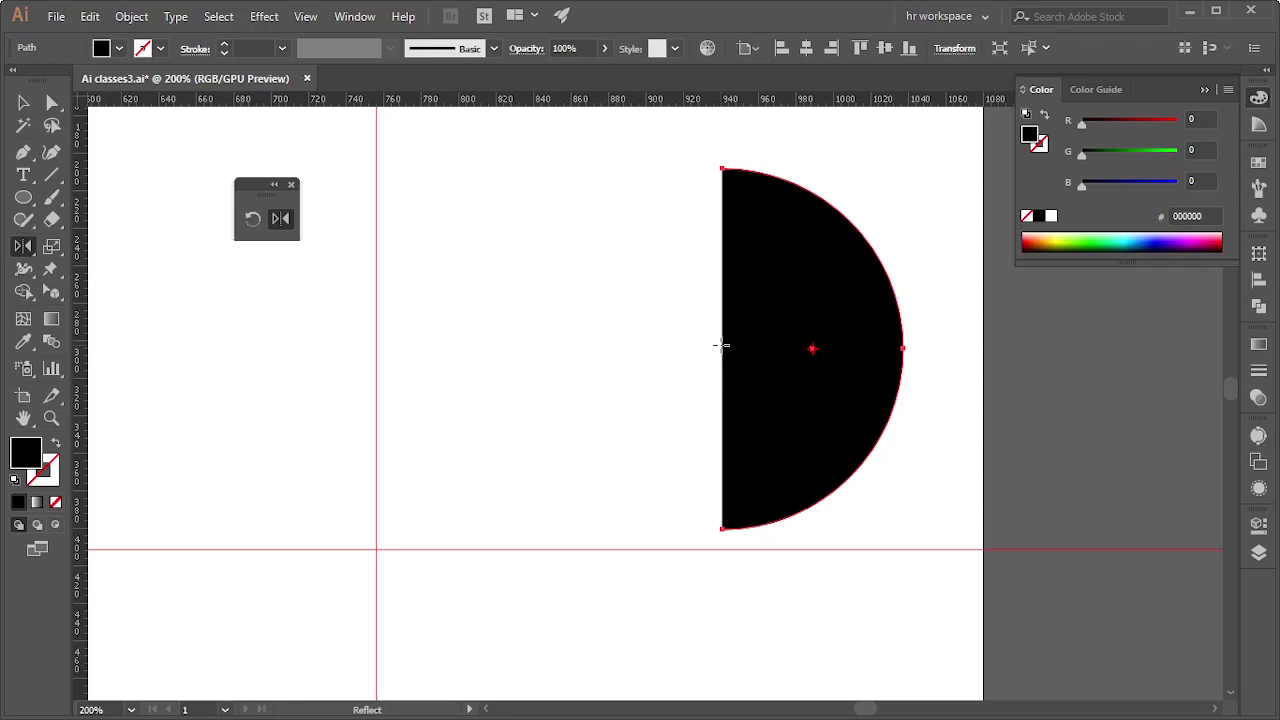
pyautogui.keyDown('alt'); pyautogui.click(720, 346); pyautogui.keyUp('alt')
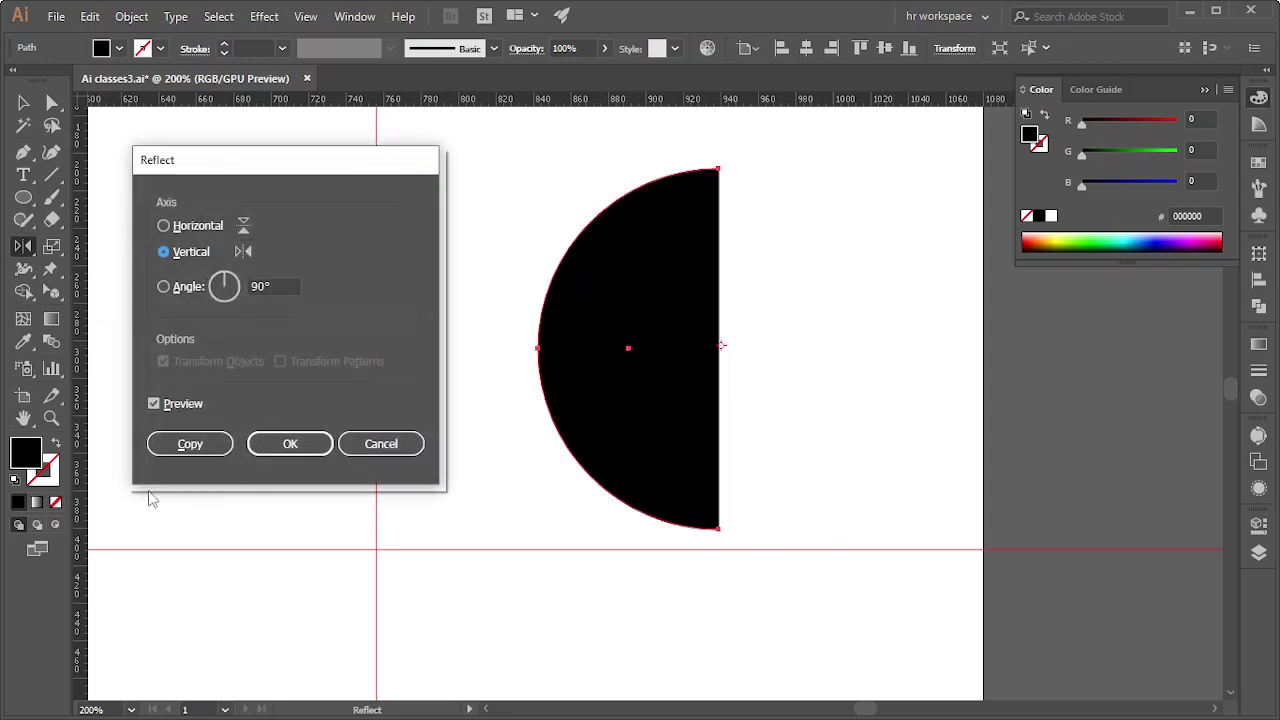
pyautogui.click(179, 451)
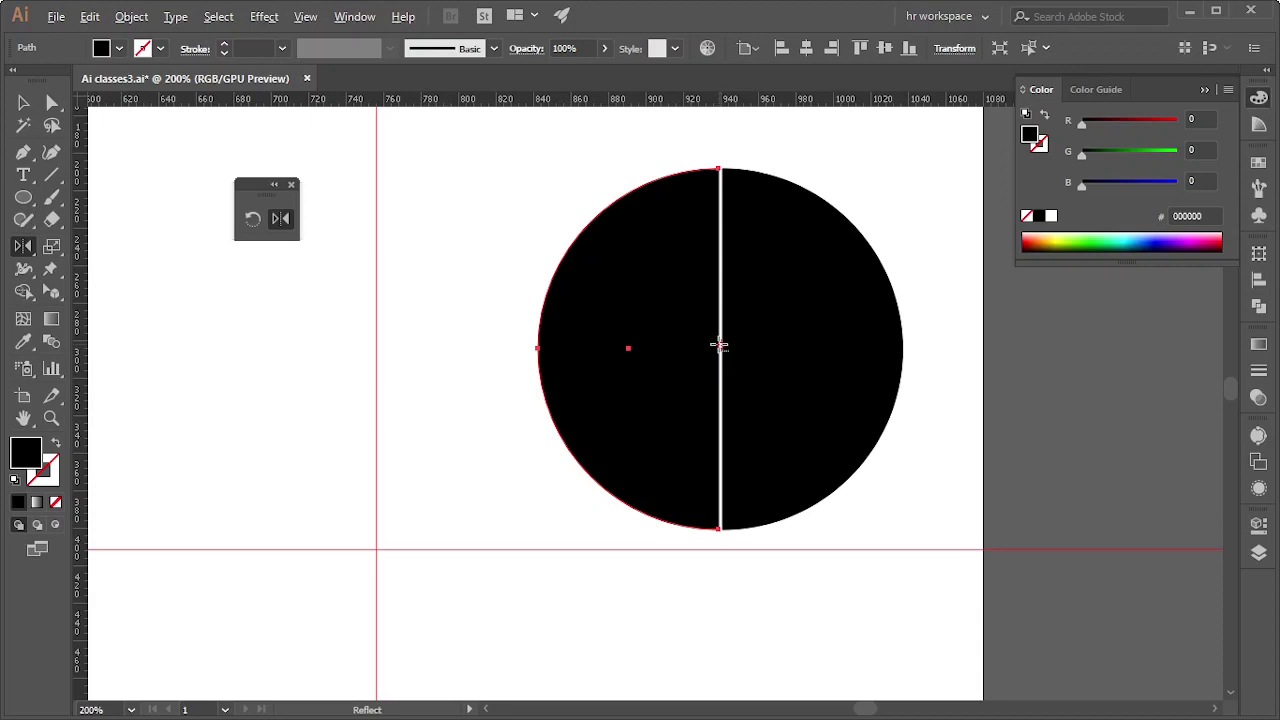
pyautogui.keyDown('alt'); pyautogui.click(719, 345); pyautogui.keyUp('alt')
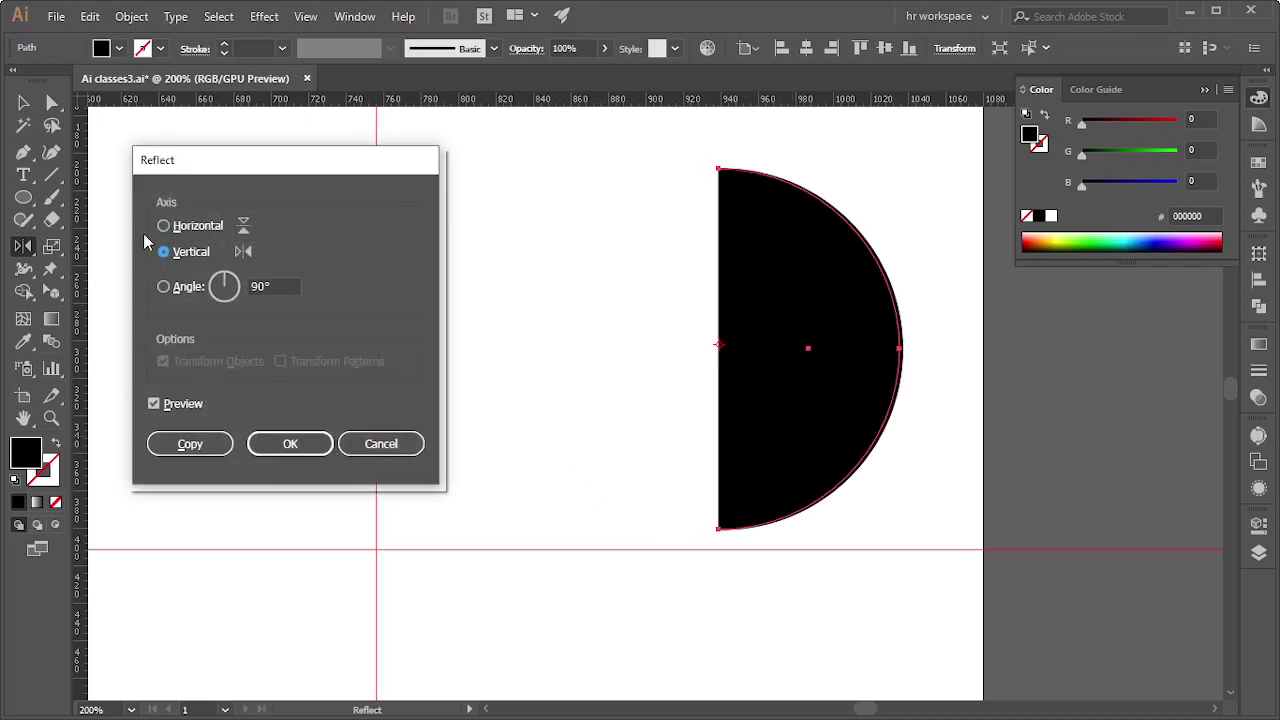